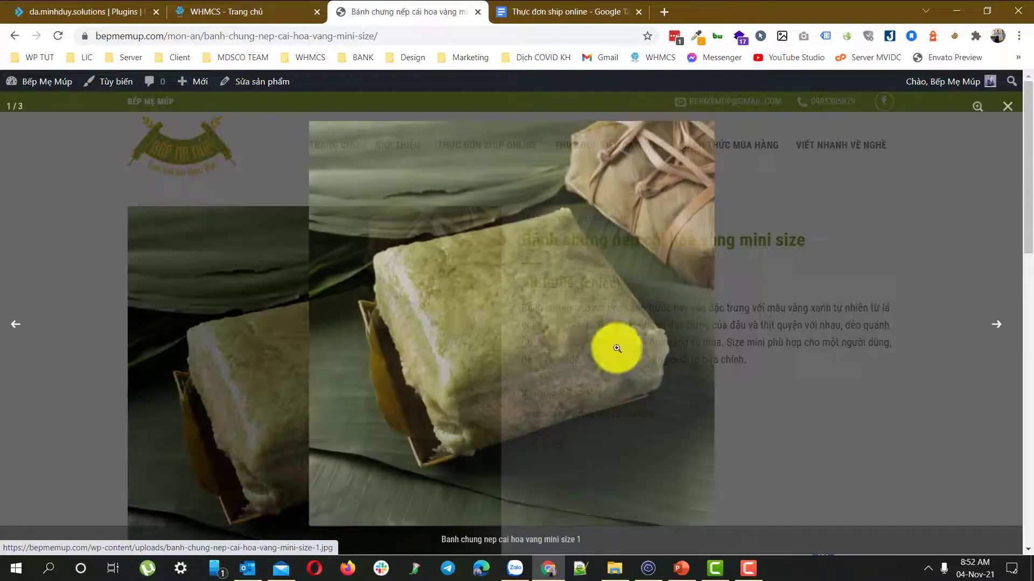
# Step: Close the enlarged product photo and review the product page's thumbnails and description
pyautogui.click(772, 350)
pyautogui.scroll(-6, 772, 350)
pyautogui.click(401, 306)
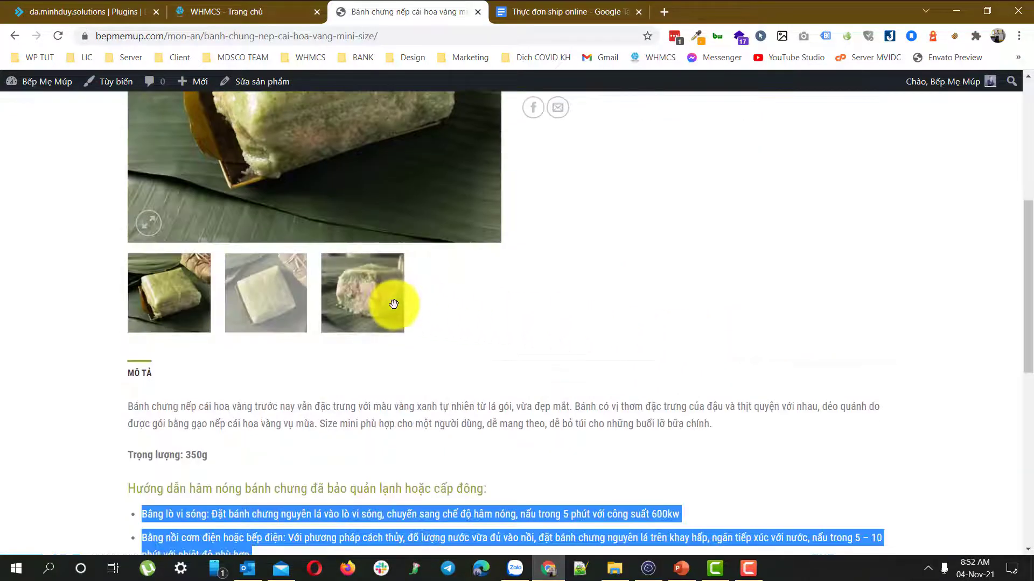
pyautogui.scroll(6, 280, 269)
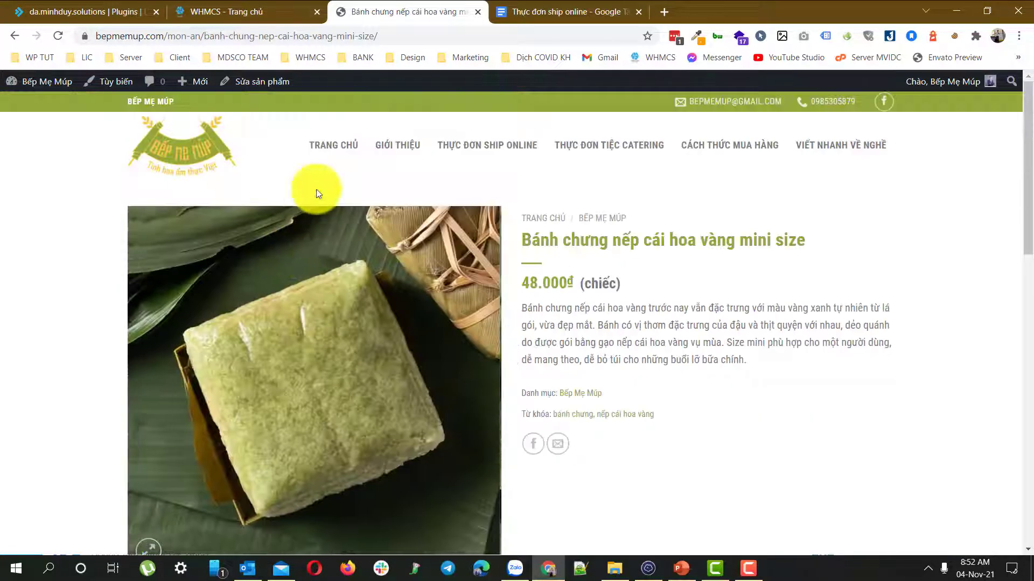
# Step: Open the site's homepage and look through its banners and the "Sản phẩm của chúng tôi" product section
pyautogui.click(342, 151)
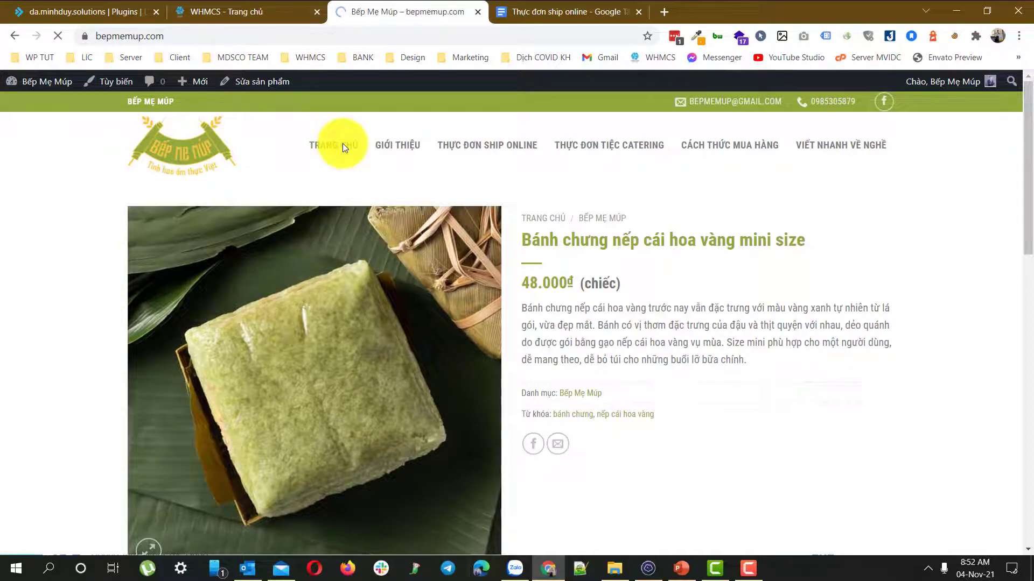
pyautogui.scroll(-10, 342, 143)
pyautogui.scroll(5, 342, 145)
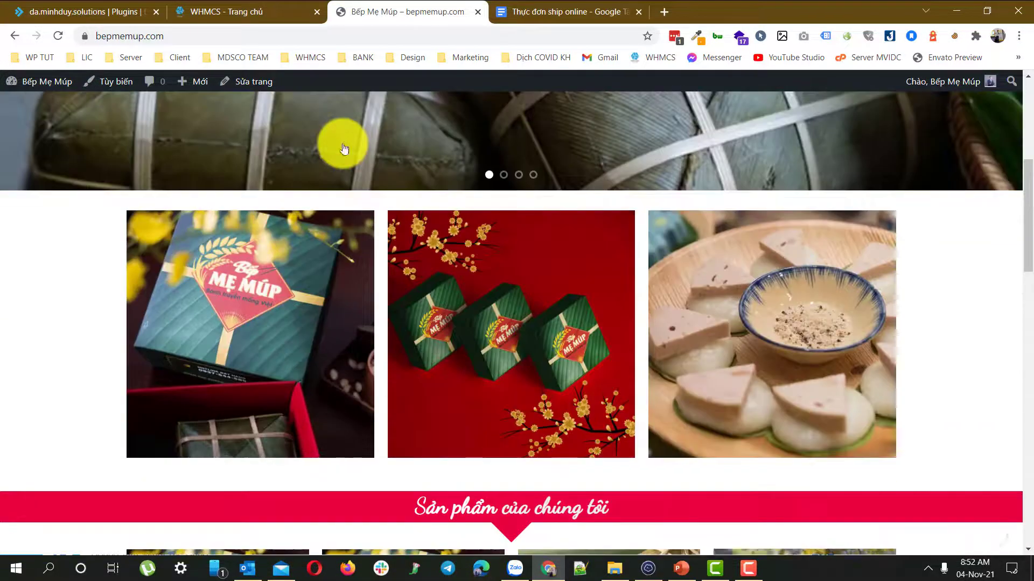
pyautogui.scroll(-5, 342, 145)
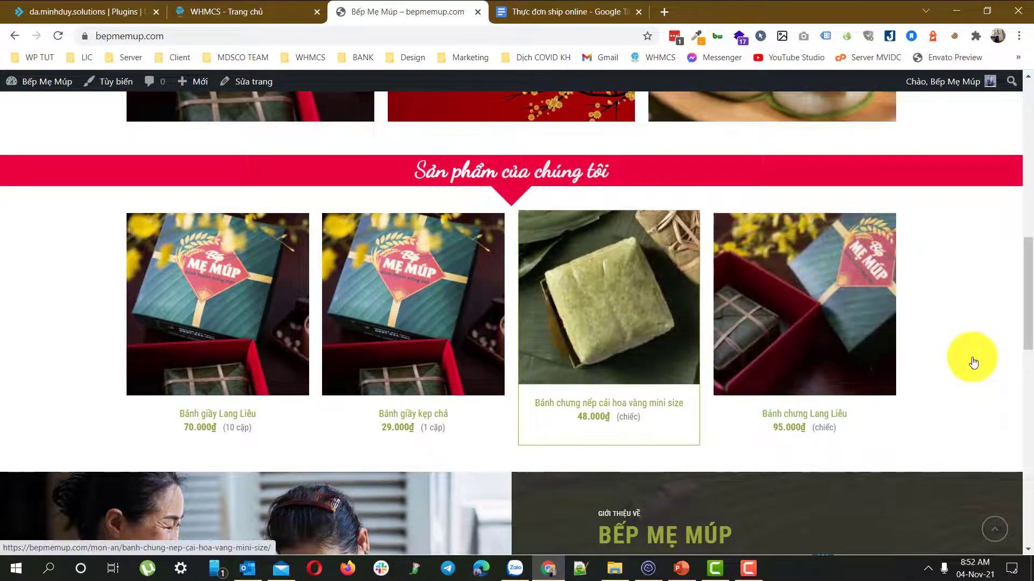
pyautogui.scroll(10, 974, 357)
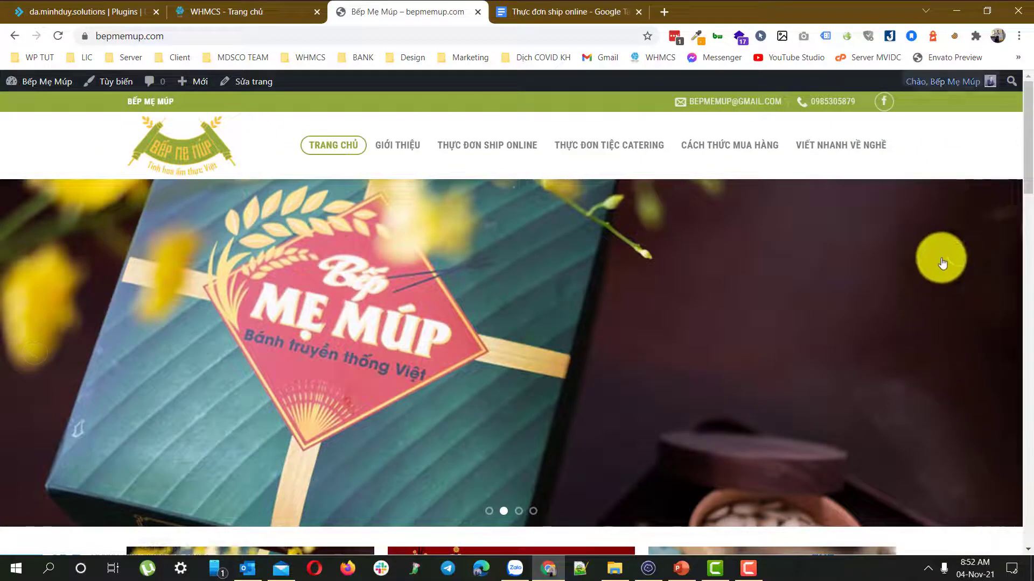
# Step: Log out of the site and open its admin login page at bepmemup.com/wp-admin
pyautogui.click(912, 164)
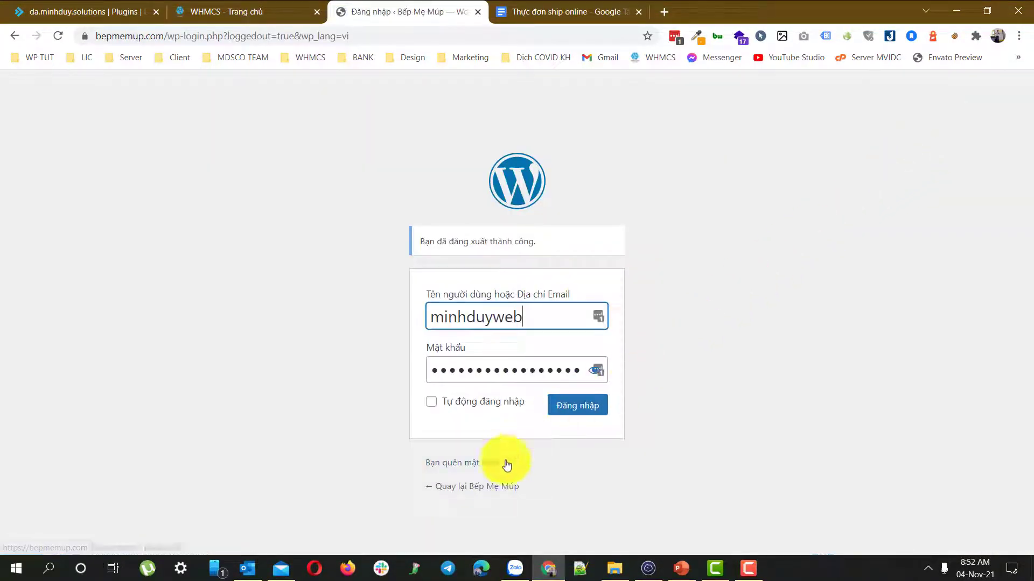
pyautogui.click(472, 492)
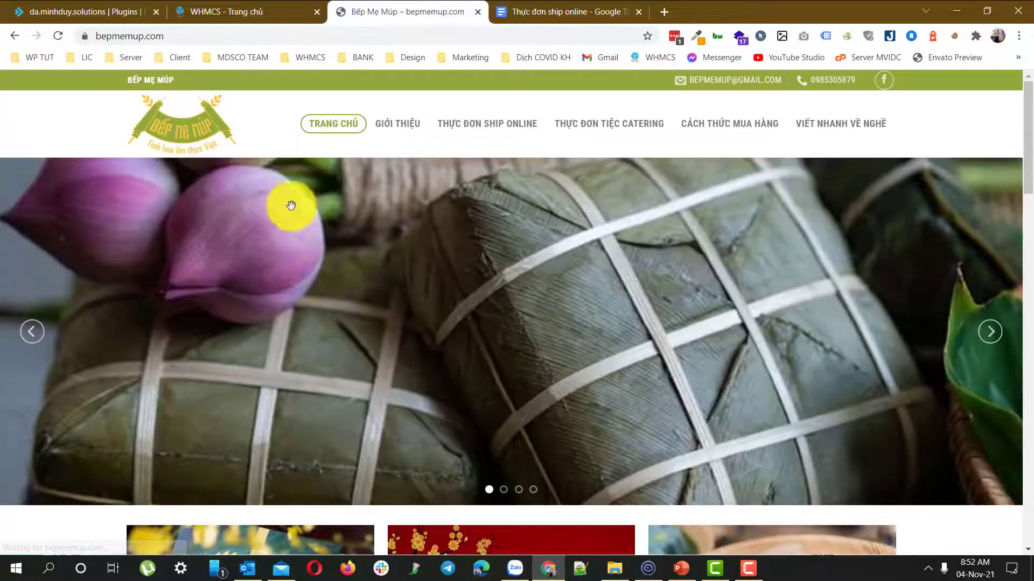
pyautogui.click(239, 37)
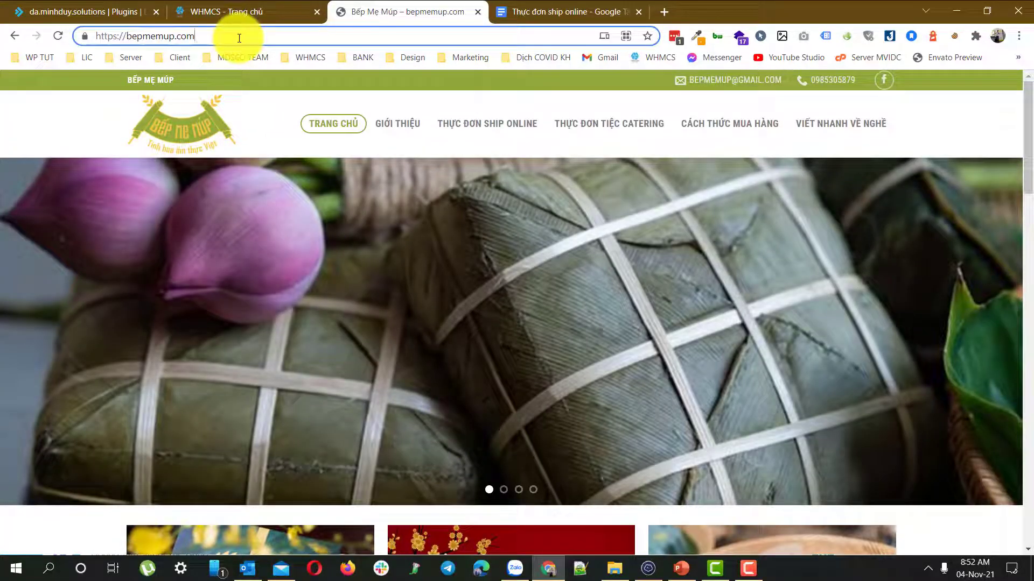
pyautogui.write('/')
pyautogui.write('wp-admin')
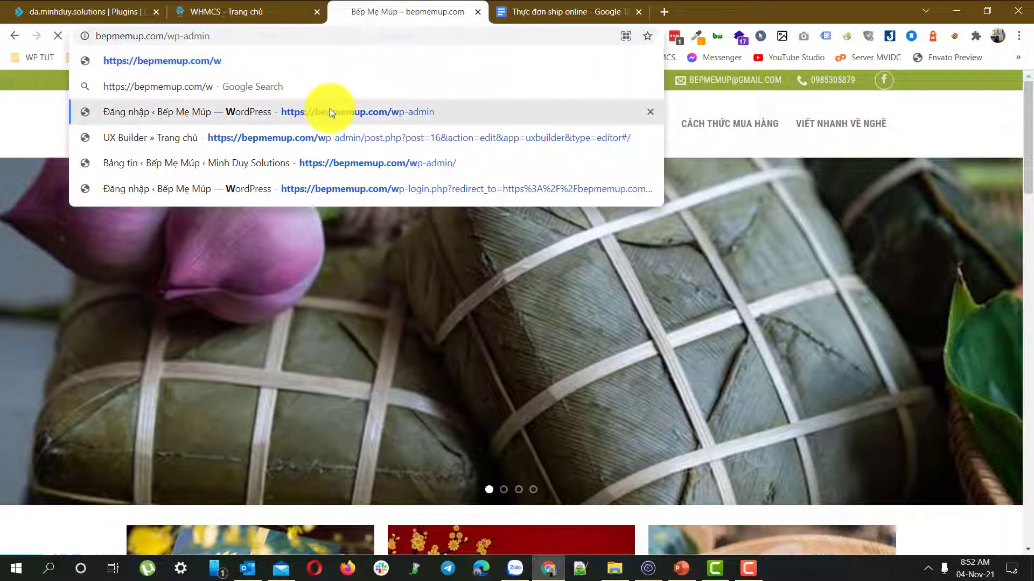
pyautogui.click(329, 110)
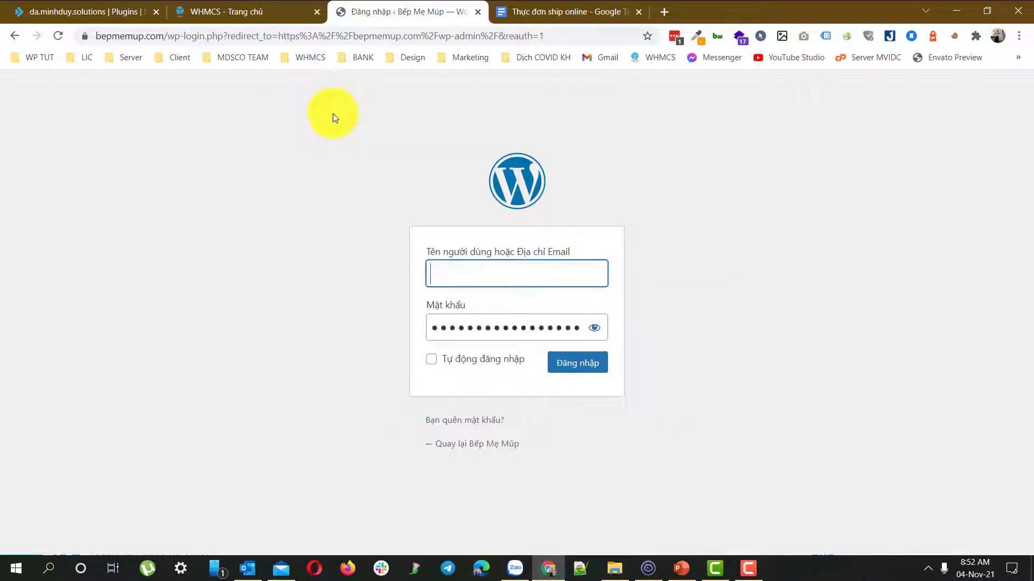
# Step: Log in to the WordPress dashboard with the saved account credentials
pyautogui.click(438, 273)
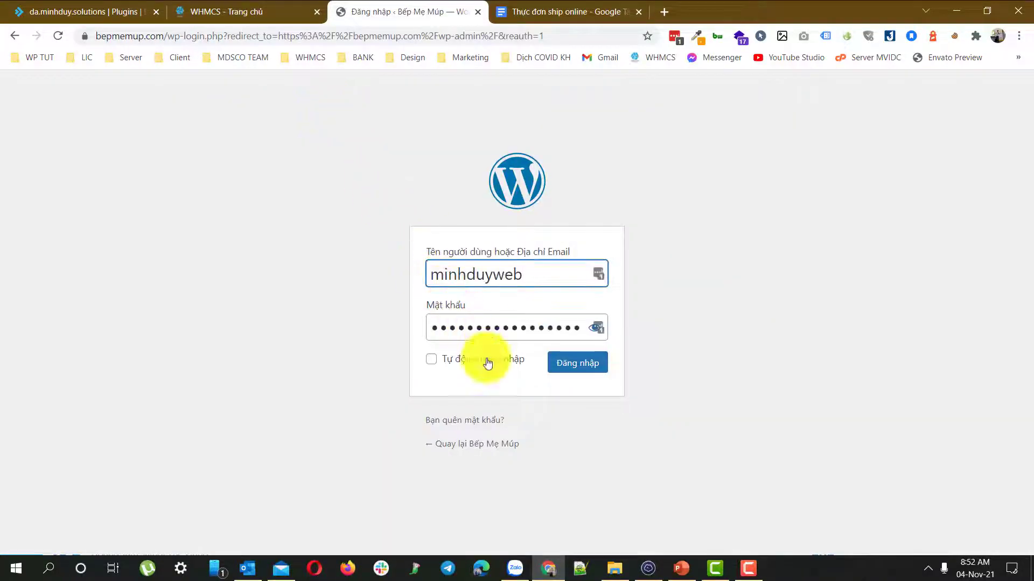
pyautogui.click(505, 363)
pyautogui.click(574, 362)
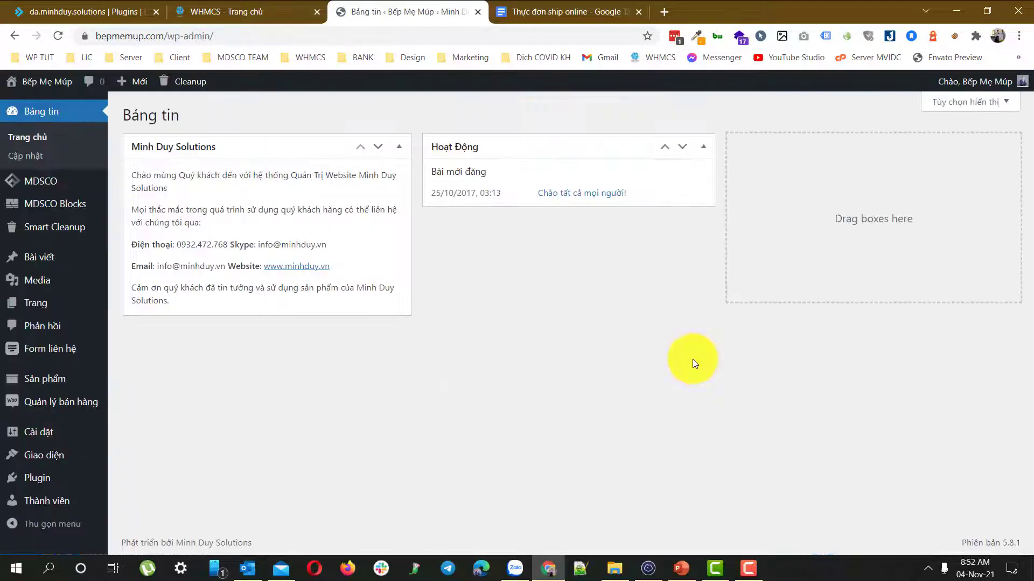
# Step: Check the ĐĂNG SẢN PHẨM checklist slide in PowerPoint, and return to the Chrome window
pyautogui.click(683, 570)
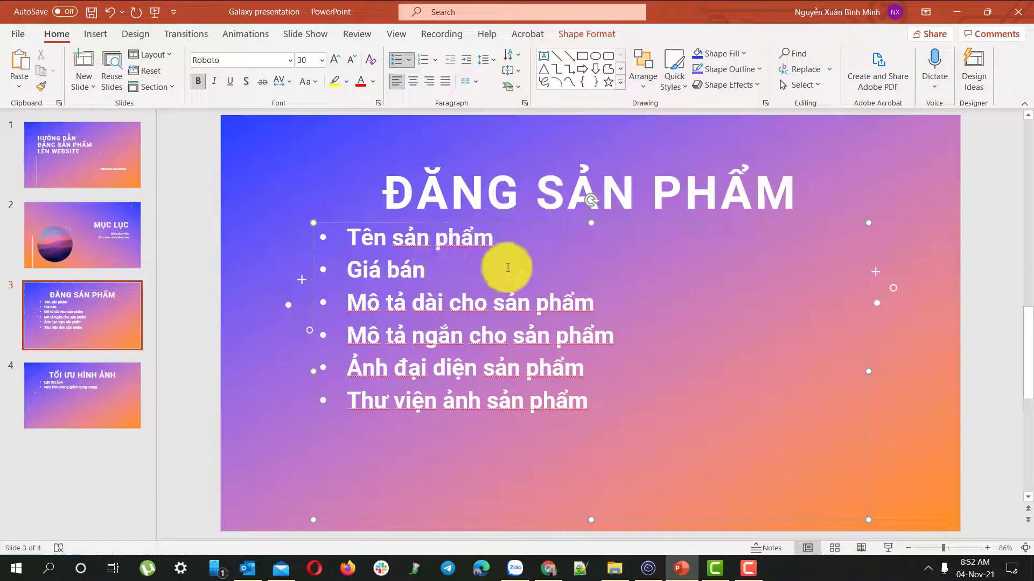
pyautogui.click(549, 569)
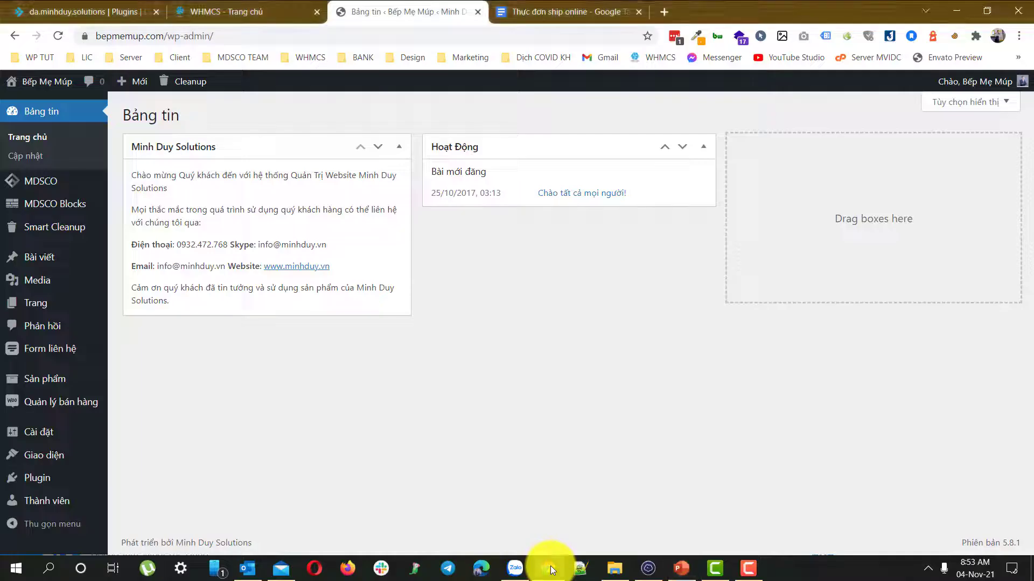
# Step: Copy the product name "Bánh chưng hộp quà tặng" from item 5 of the Thực đơn ship online document
pyautogui.click(566, 11)
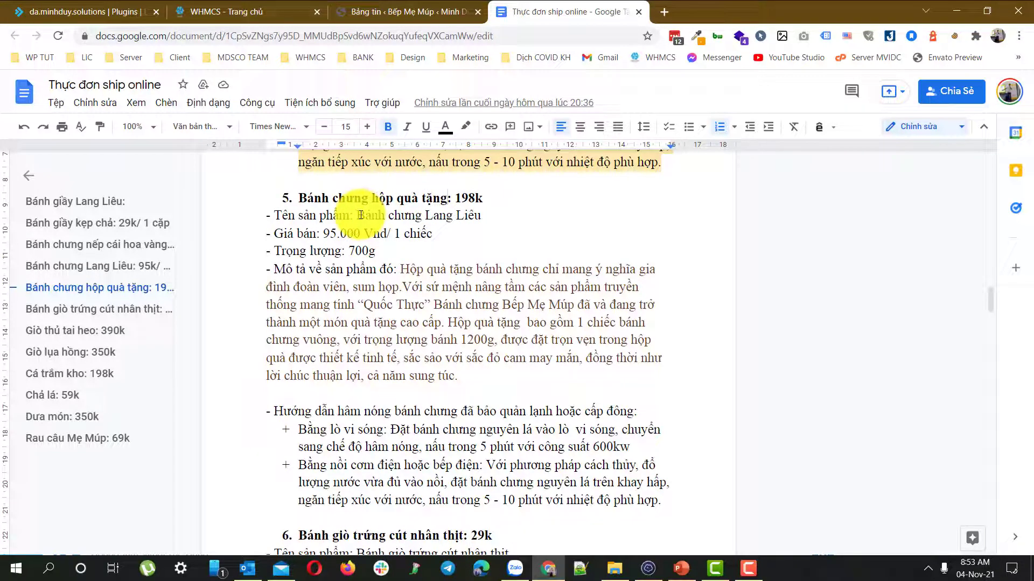
pyautogui.scroll(5, 472, 295)
pyautogui.scroll(-5, 473, 295)
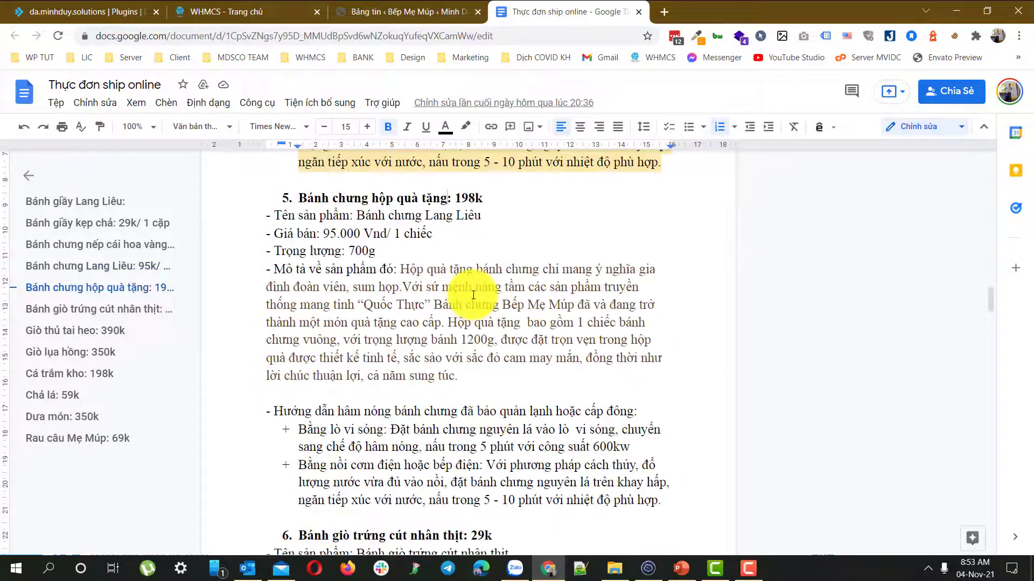
pyautogui.scroll(10, 473, 295)
pyautogui.scroll(-10, 473, 295)
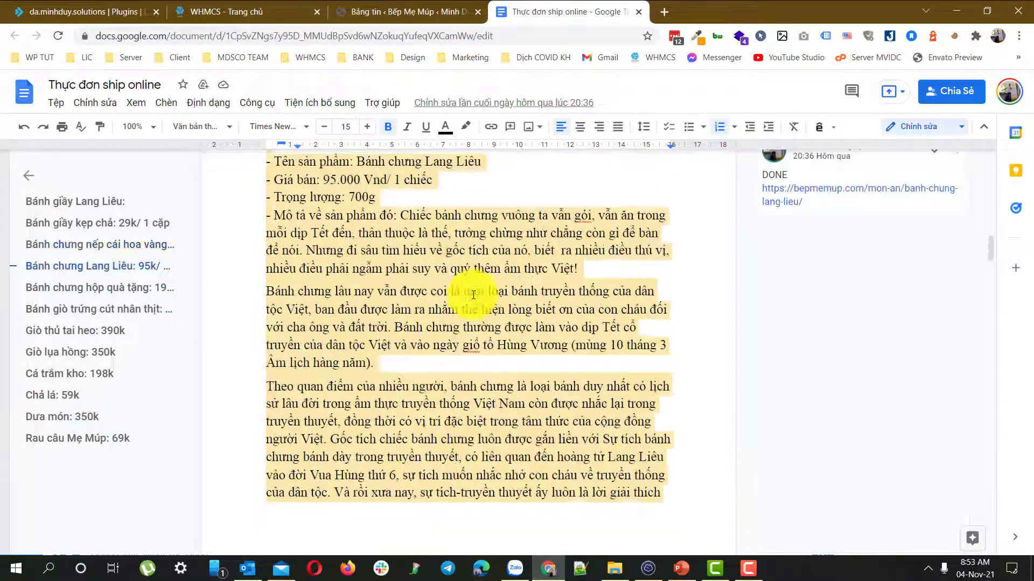
pyautogui.click(432, 234)
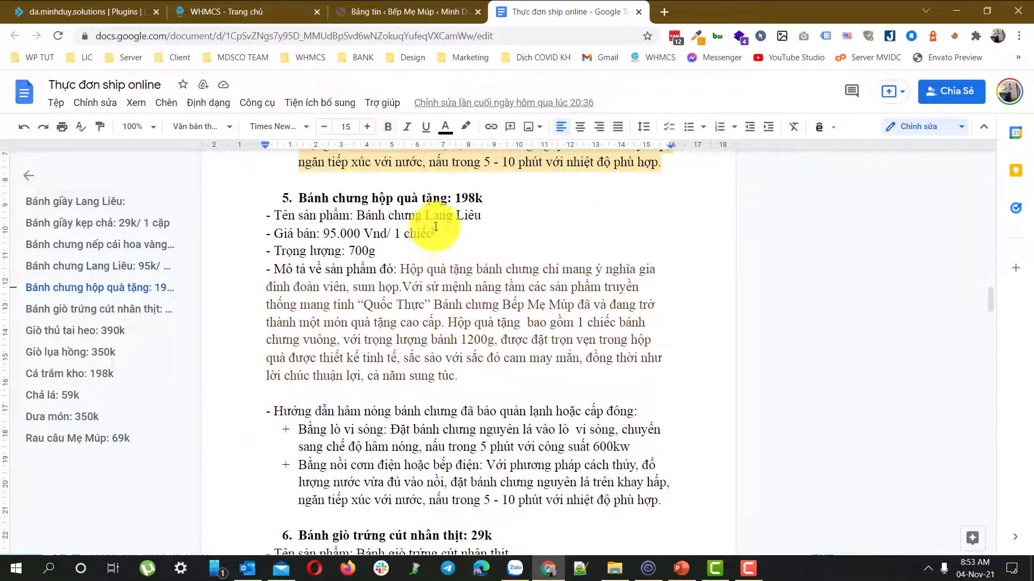
pyautogui.moveTo(448, 199); pyautogui.dragTo(323, 200)
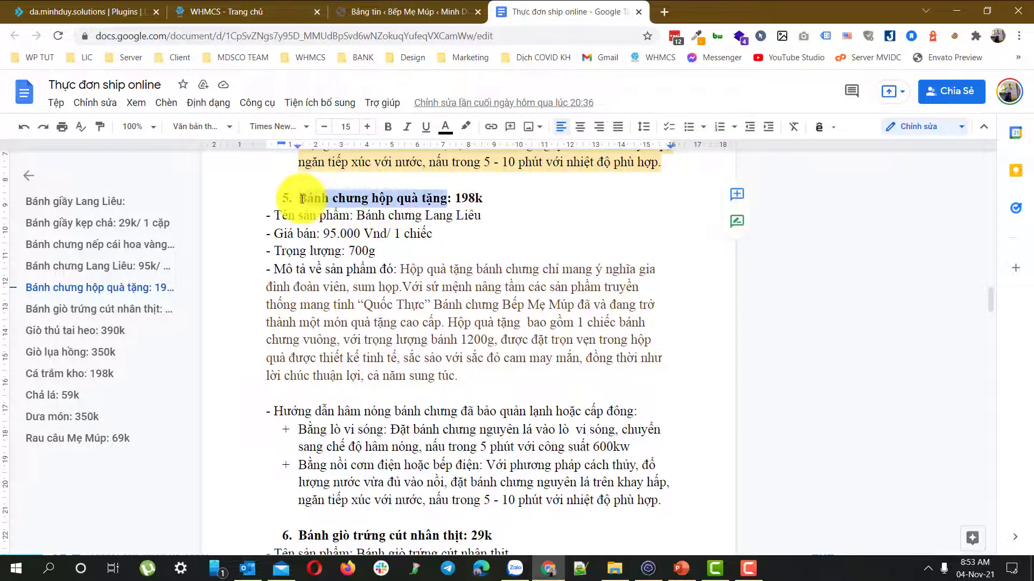
pyautogui.rightClick(371, 204)
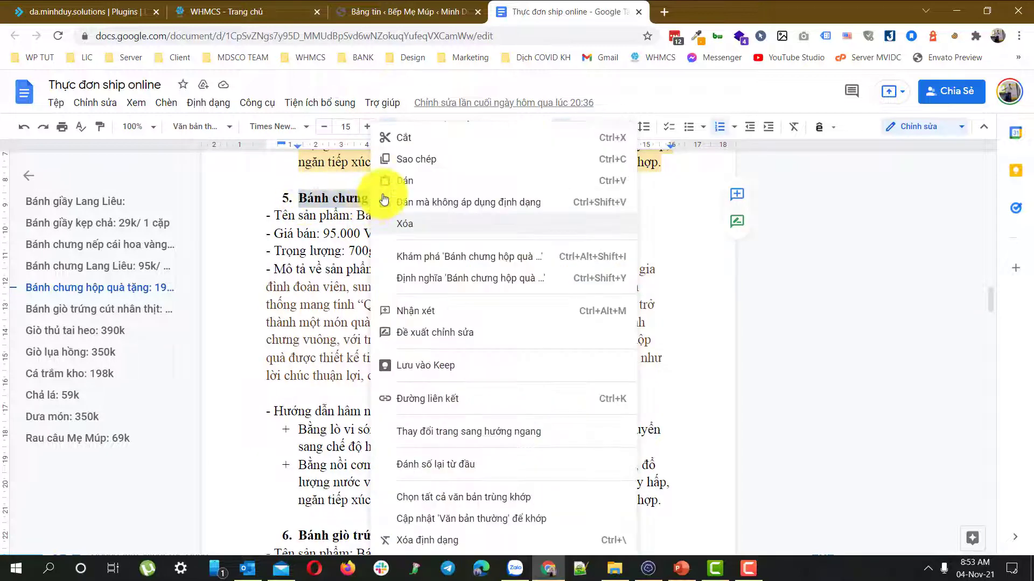
pyautogui.click(422, 169)
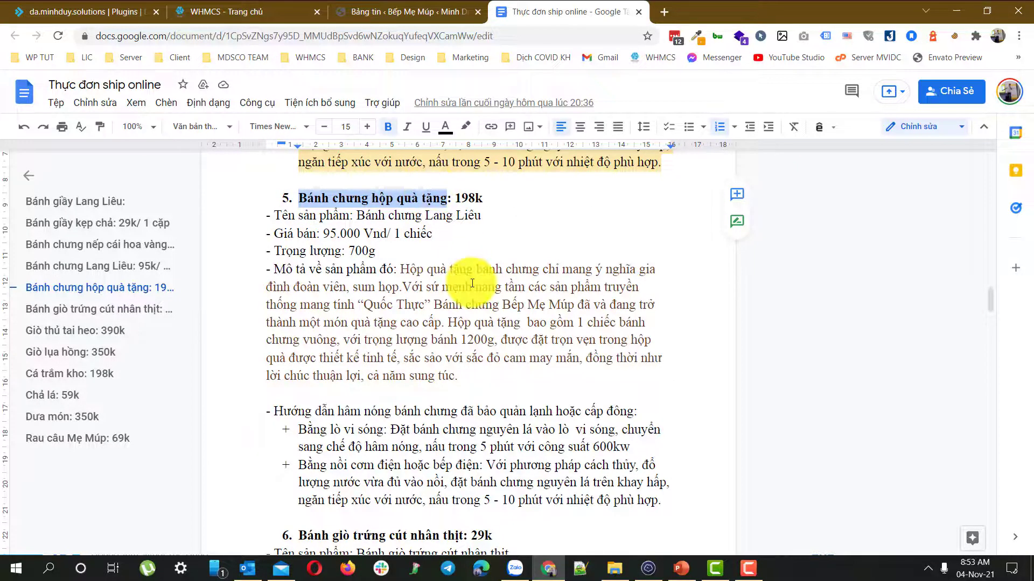
# Step: Create a new product in WordPress and paste "Bánh chưng hộp quà tặng" as its name
pyautogui.click(422, 8)
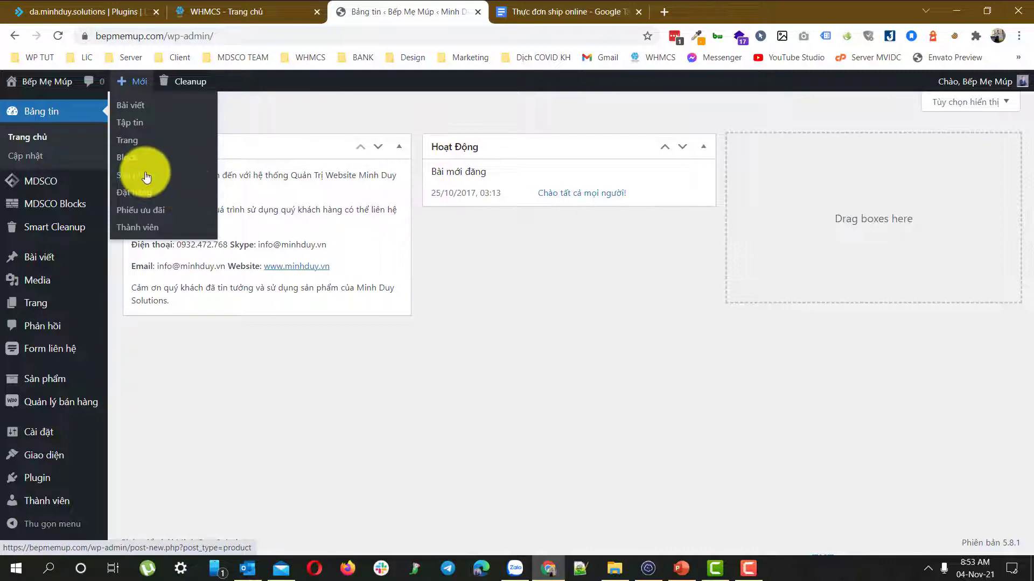
pyautogui.click(142, 175)
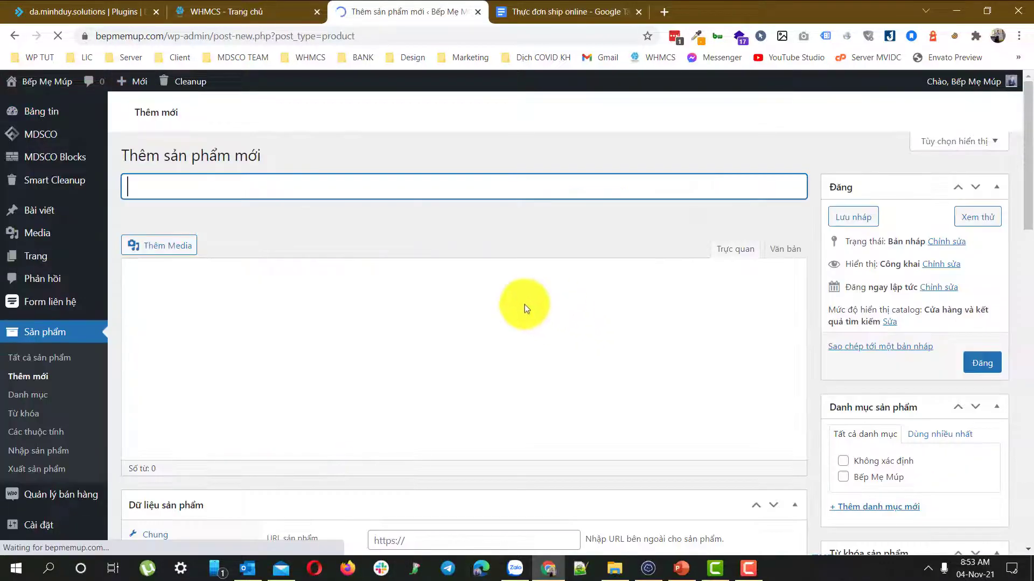
pyautogui.click(235, 188)
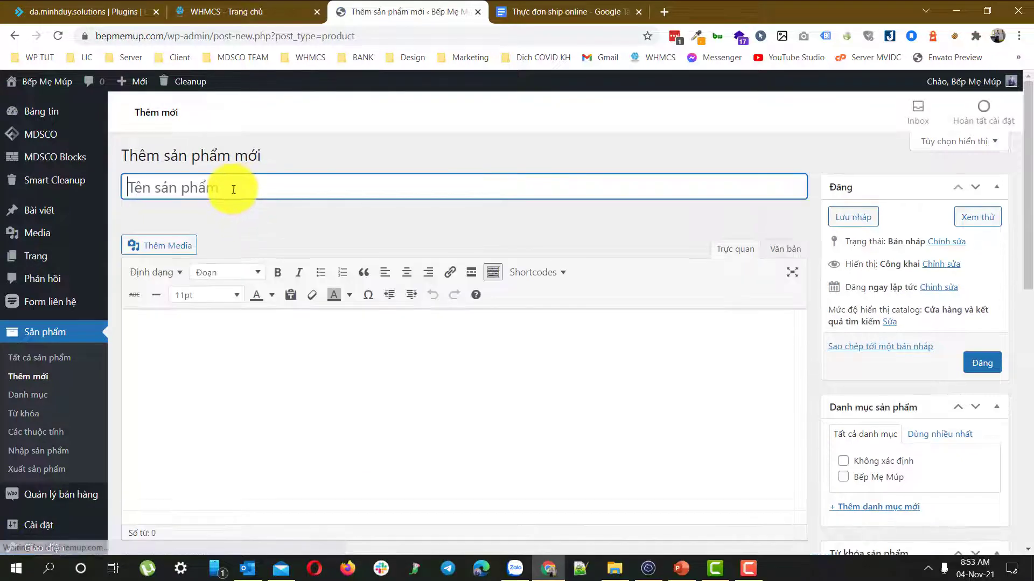
pyautogui.hotkey('ctrl', 'v')
# Step: Copy item 5's description and reheating instructions from the Google document into the new product's long description
pyautogui.click(541, 10)
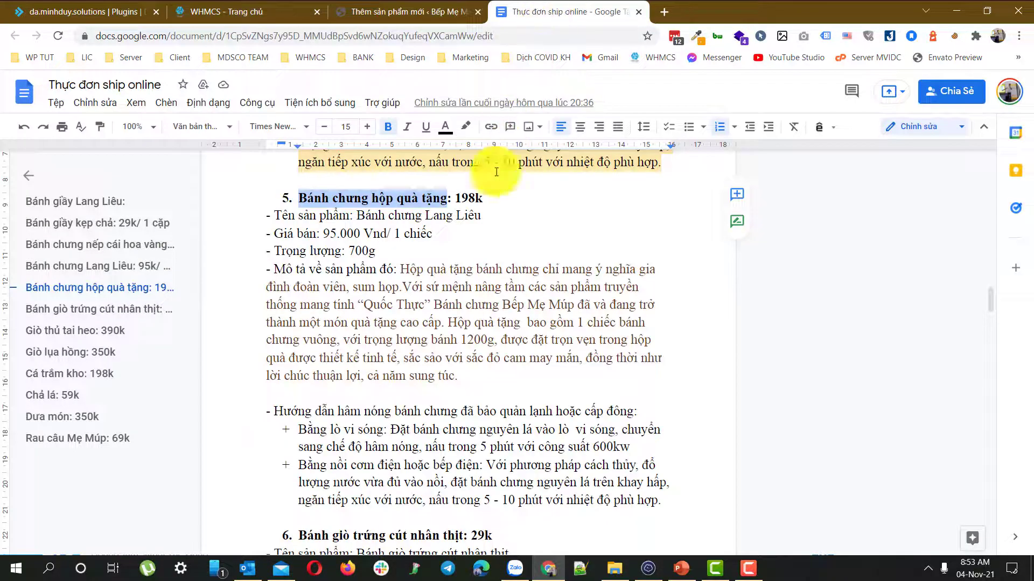
pyautogui.click(470, 252)
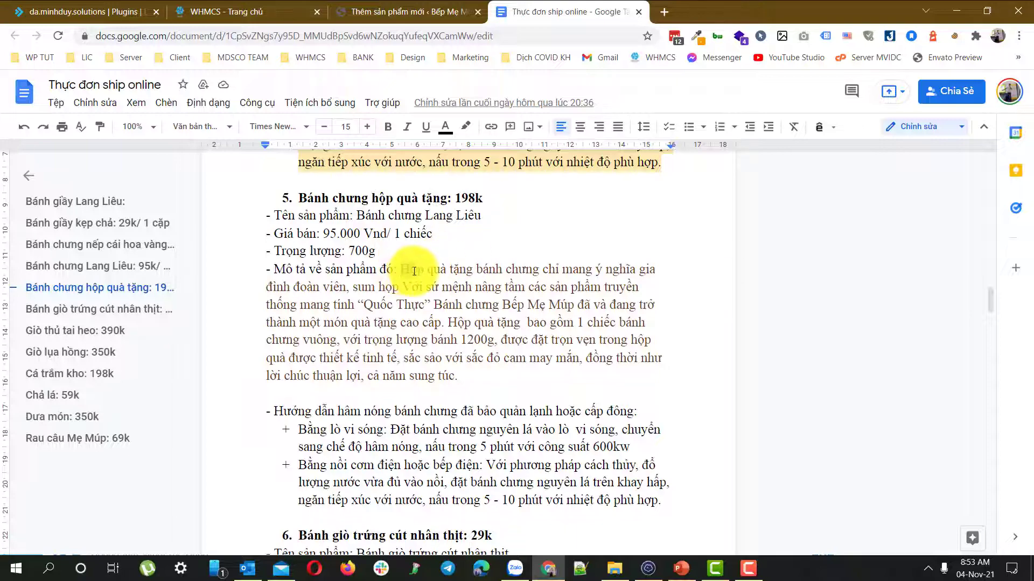
pyautogui.moveTo(400, 269); pyautogui.dragTo(662, 498)
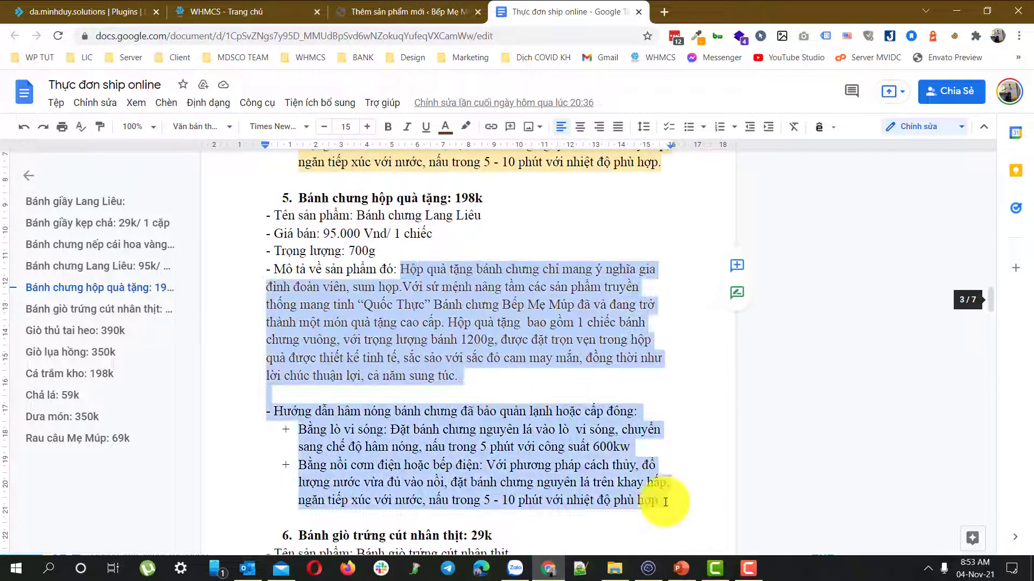
pyautogui.rightClick(561, 436)
pyautogui.click(596, 215)
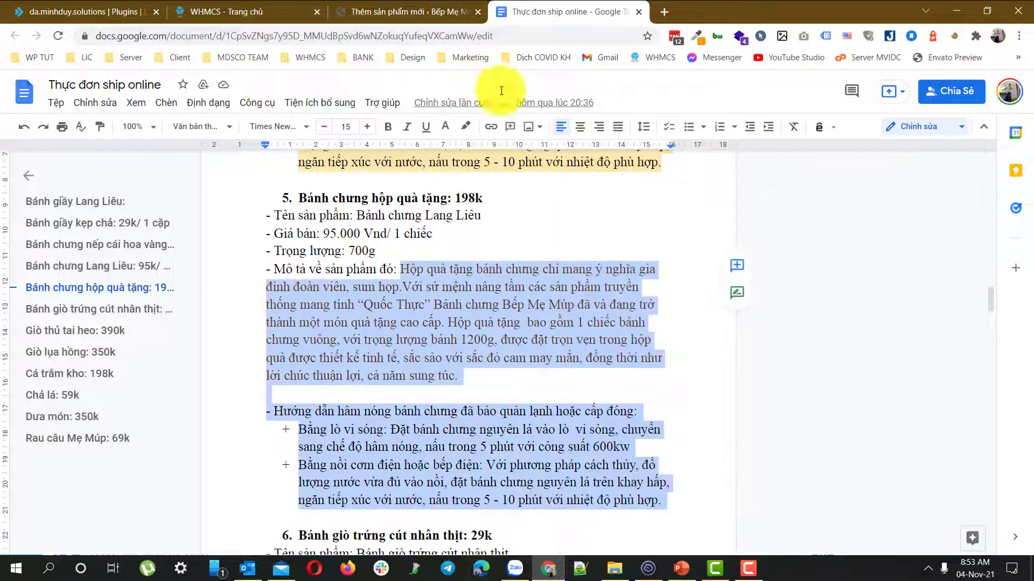
pyautogui.click(410, 11)
pyautogui.hotkey('ctrl', 'v')
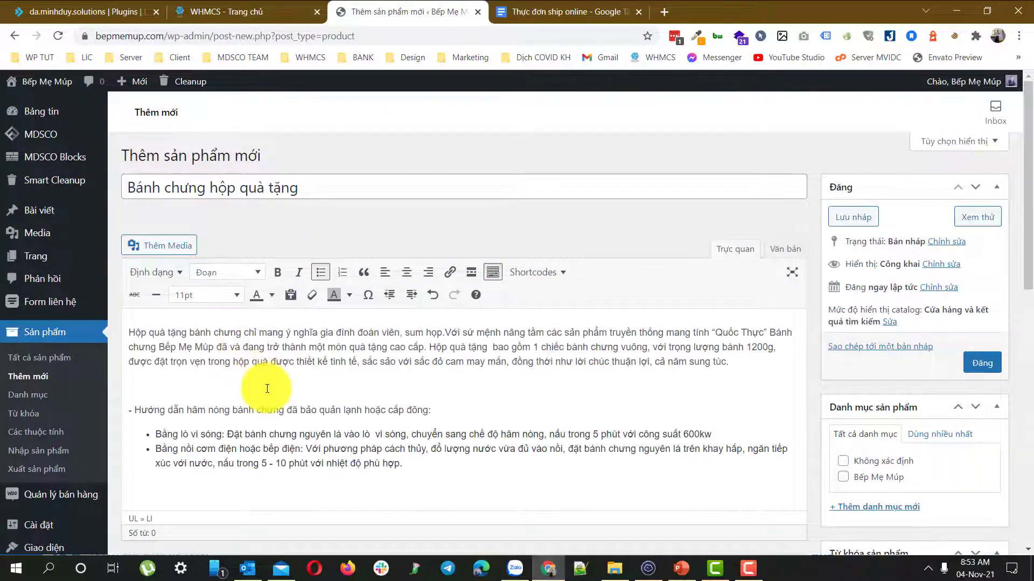
# Step: Remove the blank line and dash before "Hướng dẫn hâm nóng bánh chưng" and format that line as Tiêu đề 3
pyautogui.press('Delete')
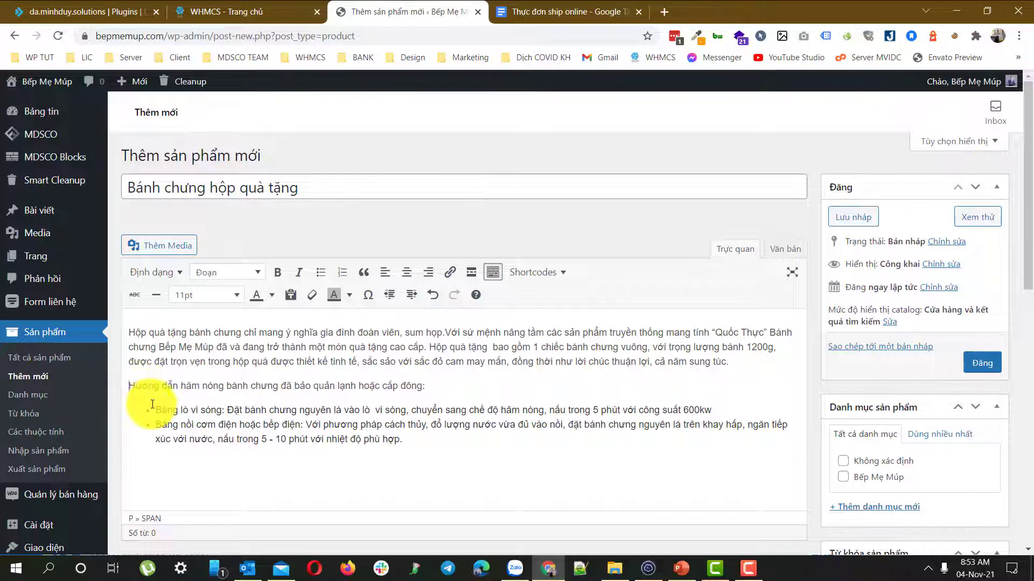
pyautogui.tripleClick(141, 391)
pyautogui.click(242, 272)
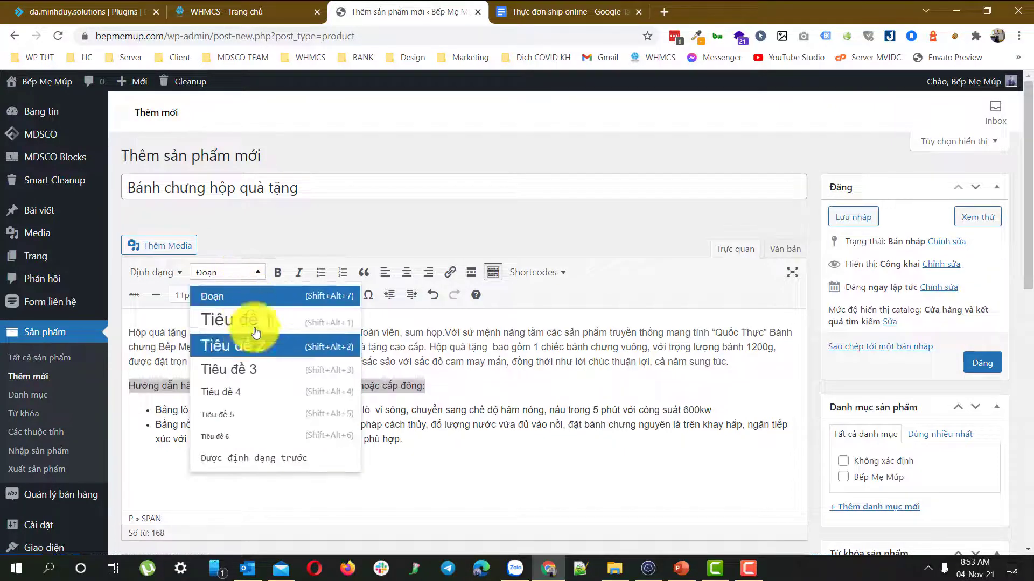
pyautogui.click(265, 370)
pyautogui.click(367, 423)
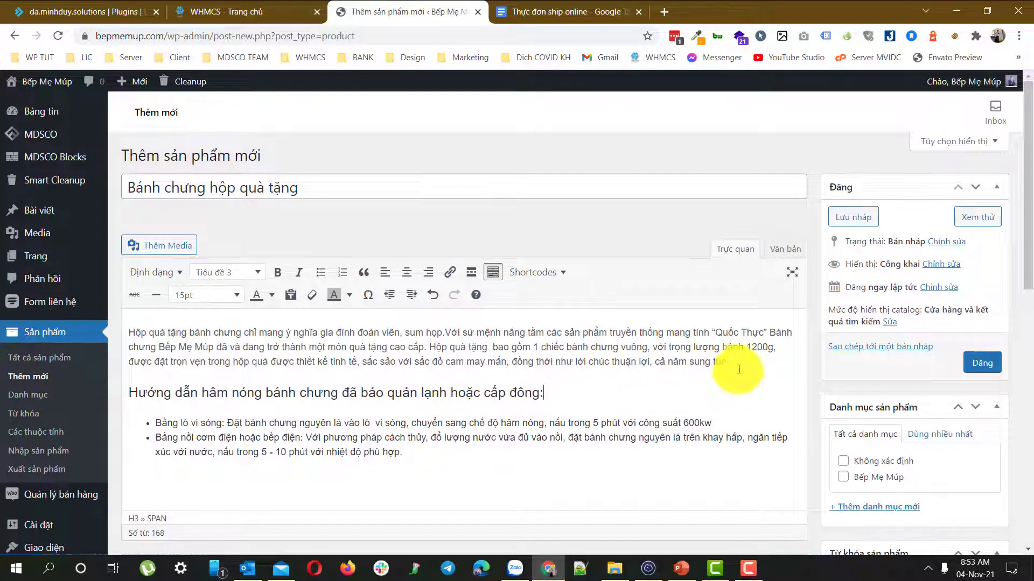
pyautogui.tripleClick(762, 371)
pyautogui.click(600, 355)
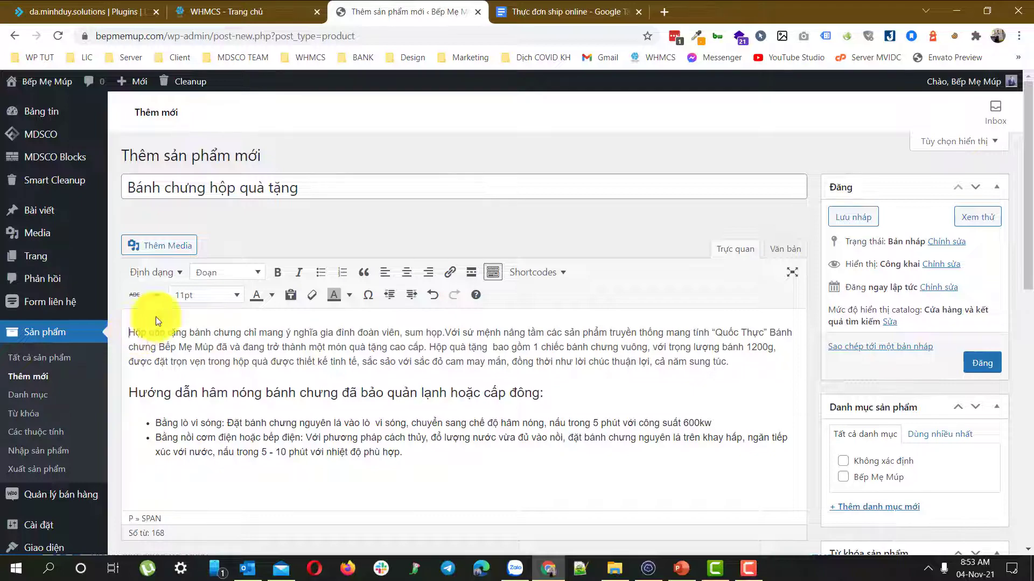
# Step: Copy the product name "Bánh chưng Lang Liêu" from item 5 of the Thực đơn ship online document
pyautogui.click(571, 12)
pyautogui.click(566, 255)
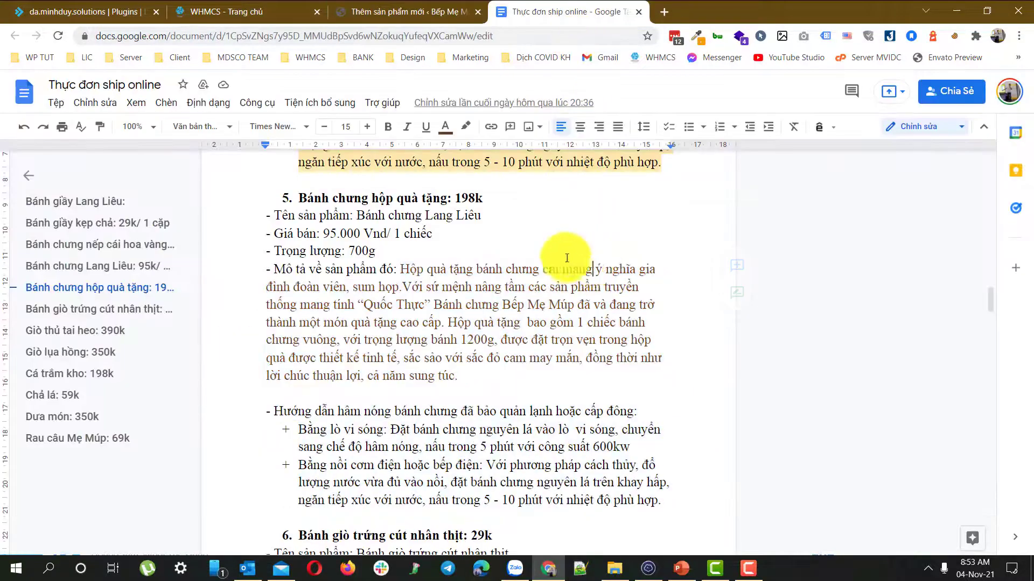
pyautogui.scroll(10, 521, 343)
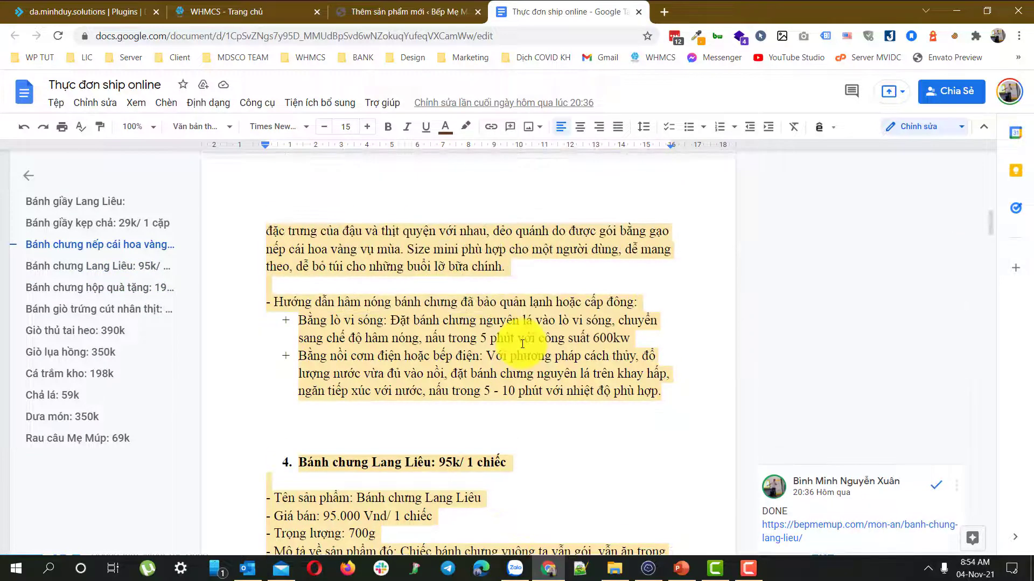
pyautogui.scroll(-10, 522, 343)
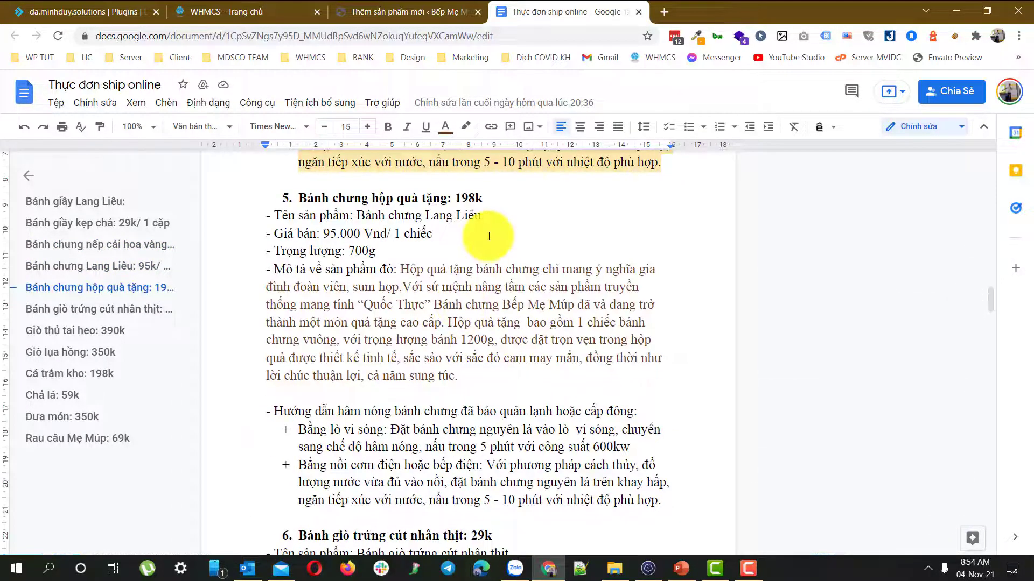
pyautogui.moveTo(356, 215); pyautogui.dragTo(478, 217)
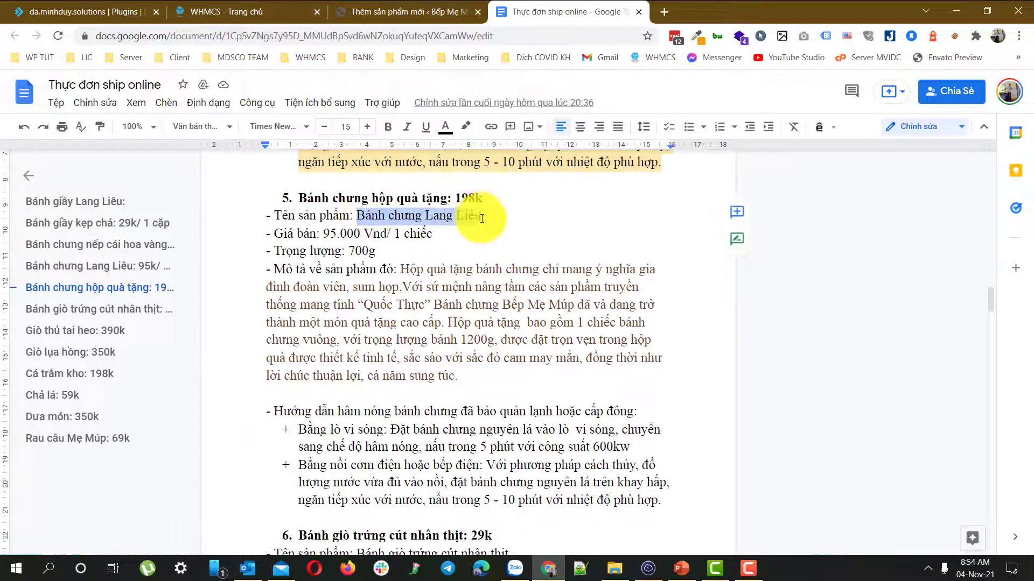
# Step: Replace "Bánh chưng" in the WordPress product title with the copied name so it reads "Bánh chưng Lang Liêu hộp quà tặng"
pyautogui.click(401, 12)
pyautogui.click(305, 192)
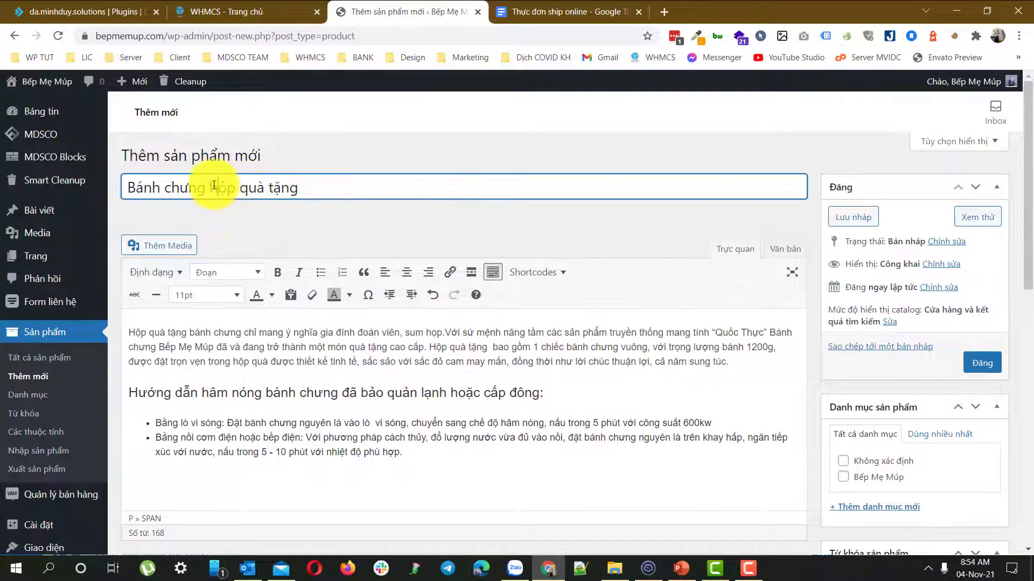
pyautogui.moveTo(211, 188); pyautogui.dragTo(129, 191)
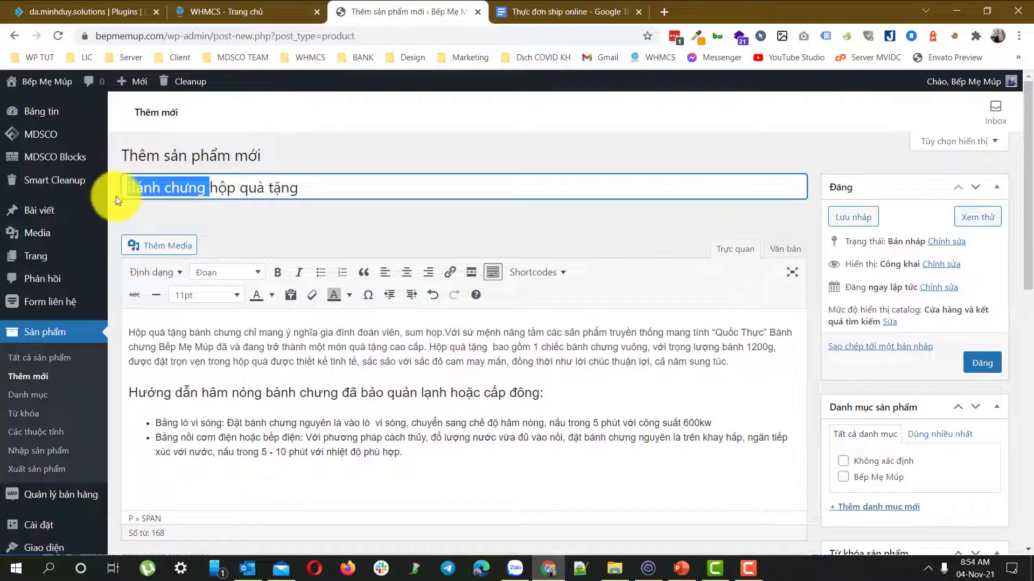
pyautogui.hotkey('ctrl', 'v')
pyautogui.moveTo(388, 181); pyautogui.dragTo(120, 189)
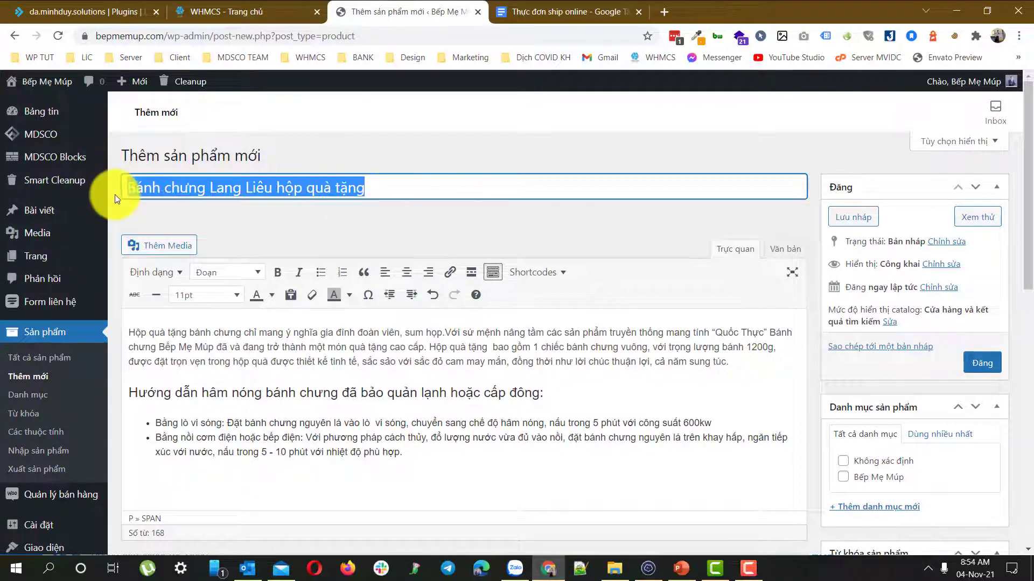
pyautogui.click(739, 361)
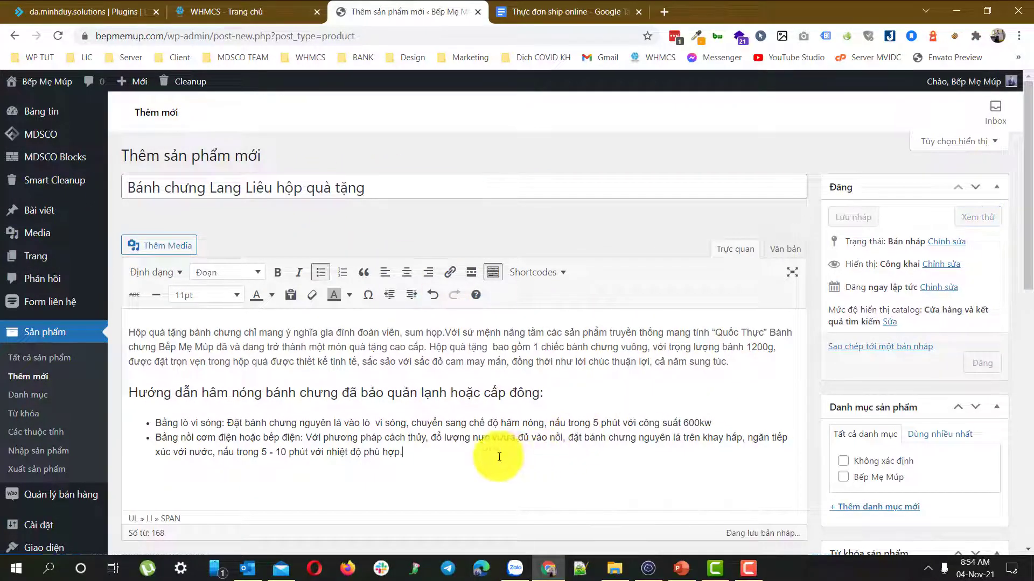
# Step: Copy the opening paragraph of the long description into the product's short description
pyautogui.moveTo(492, 452); pyautogui.dragTo(489, 349)
pyautogui.click(489, 349)
pyautogui.moveTo(737, 363); pyautogui.dragTo(127, 333)
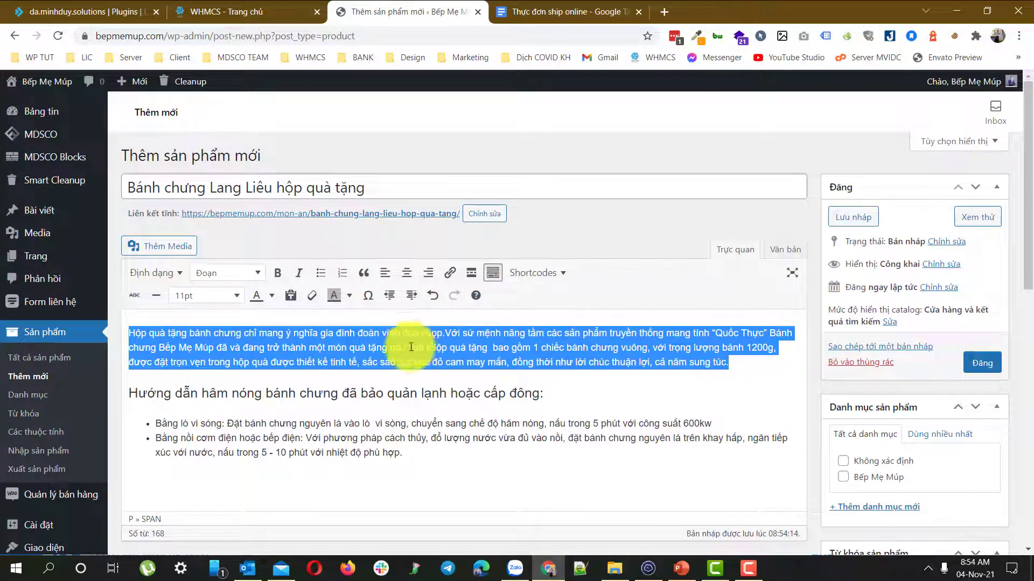
pyautogui.rightClick(371, 344)
pyautogui.click(440, 111)
pyautogui.scroll(-15, 522, 307)
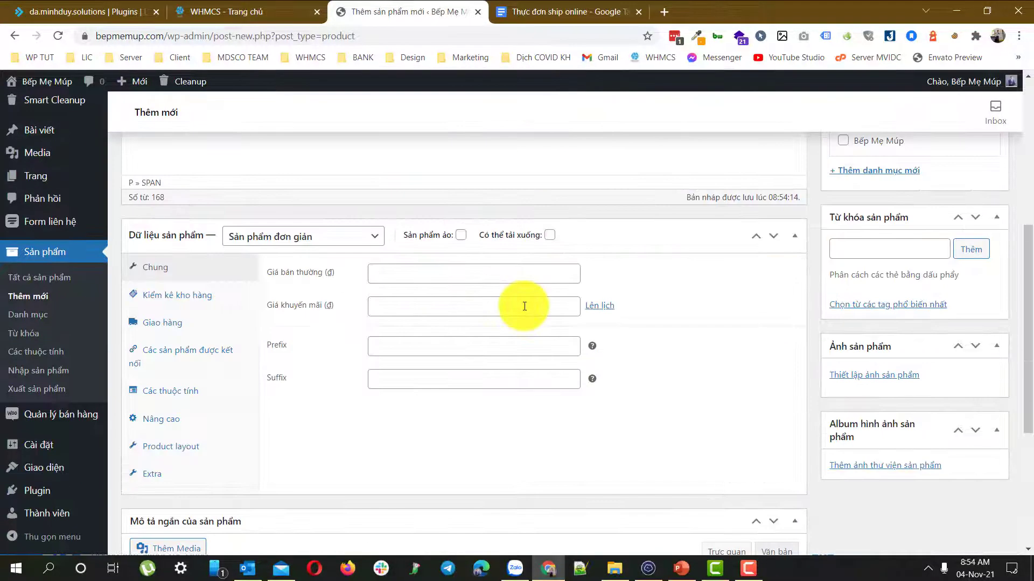
pyautogui.click(319, 388)
pyautogui.hotkey('ctrl', 'v')
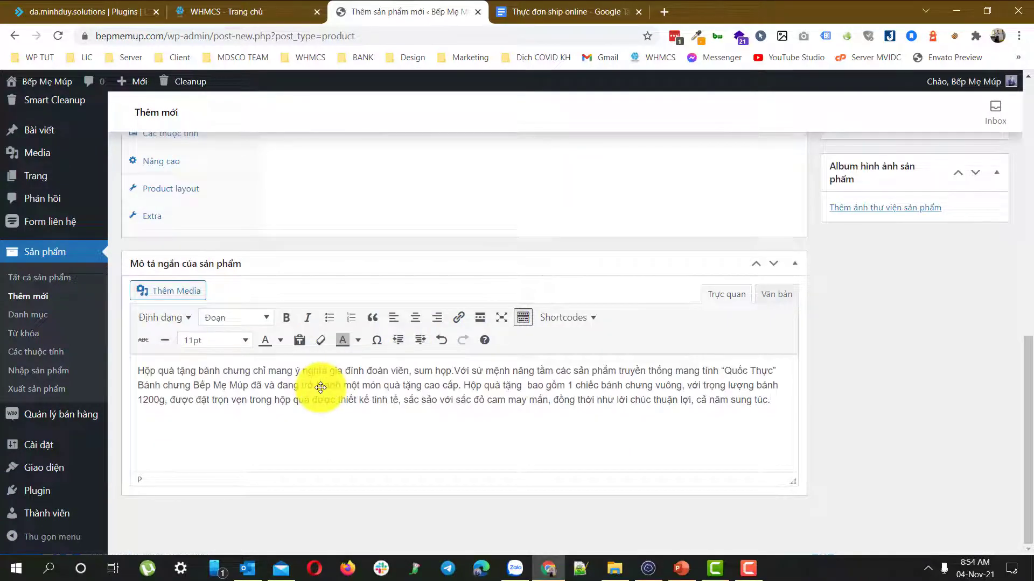
# Step: Check item 5's price in the Google document and set the product's regular price to 198000
pyautogui.scroll(6, 321, 388)
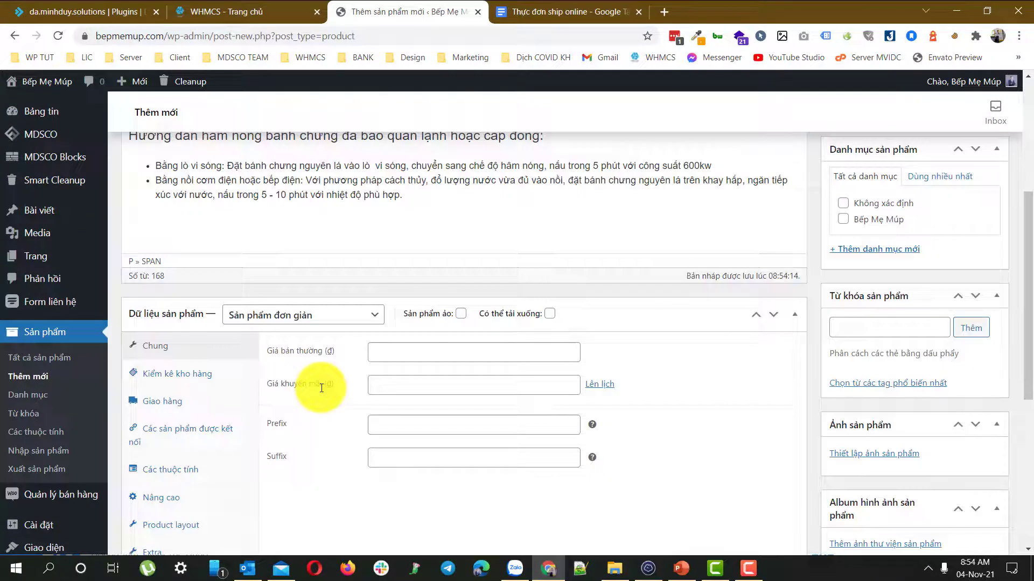
pyautogui.click(407, 353)
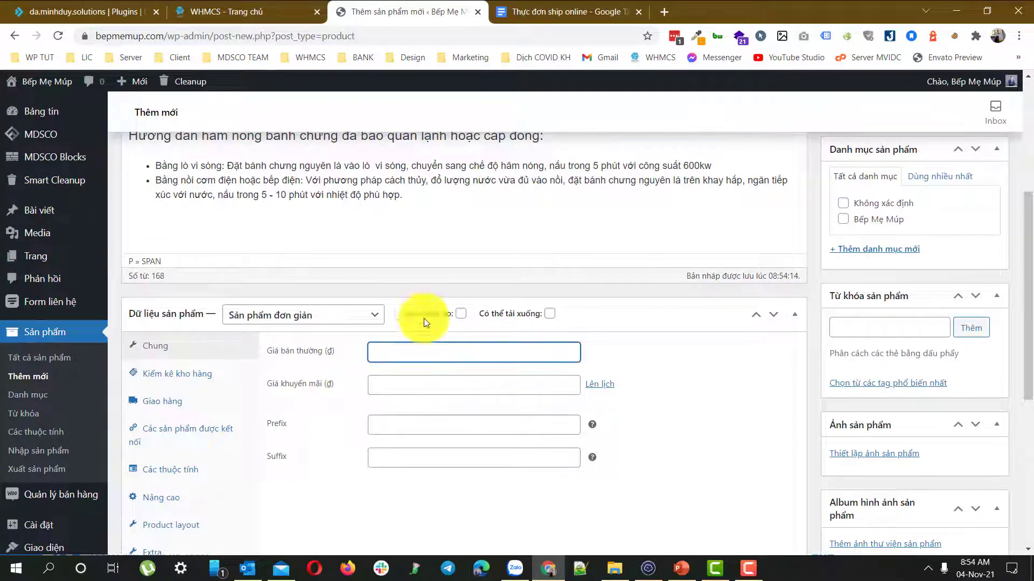
pyautogui.click(572, 10)
pyautogui.click(418, 7)
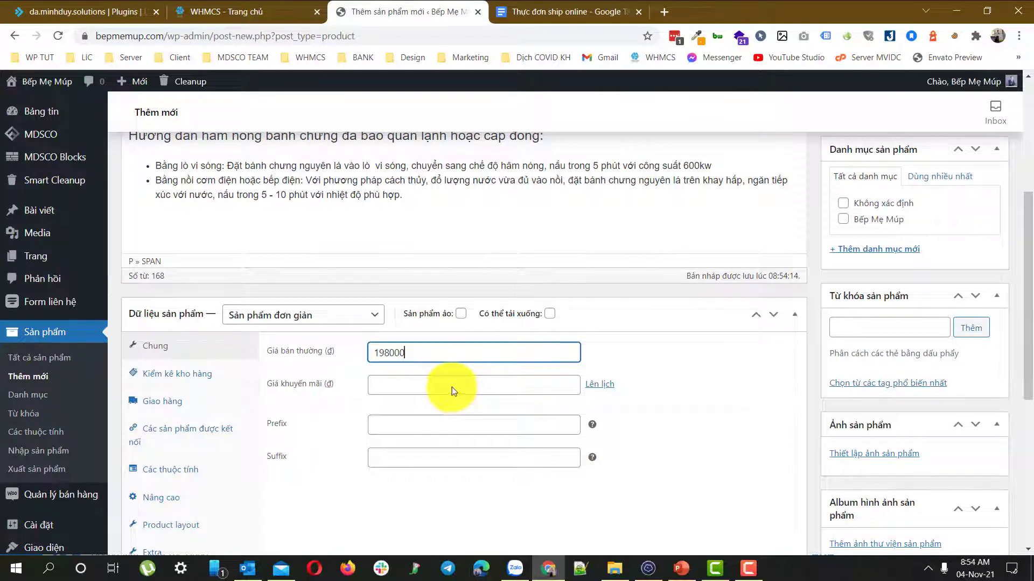
# Step: Check item 5's sales unit in the Google document and set the product's price suffix to "(1 chiếc)"
pyautogui.click(562, 10)
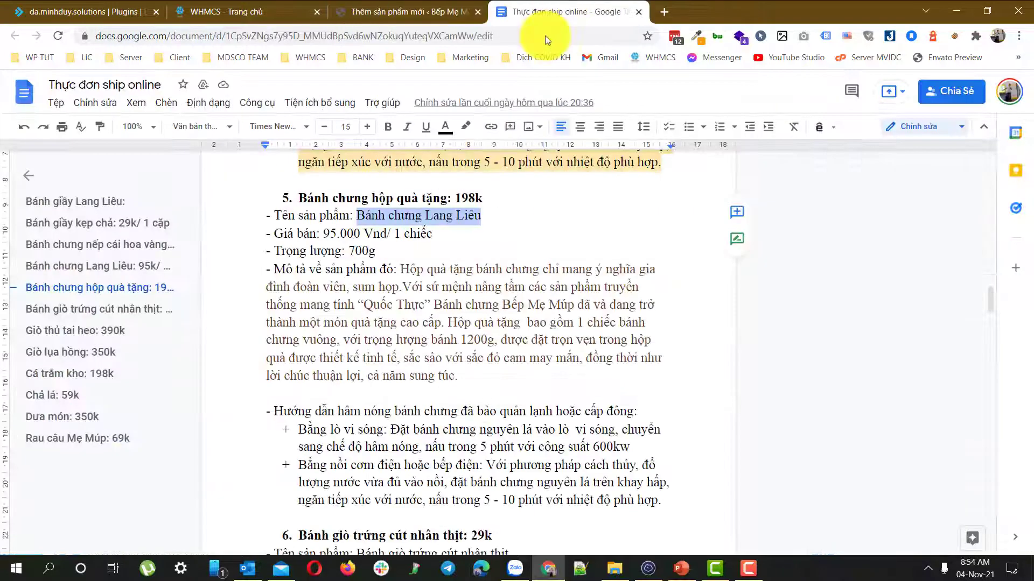
pyautogui.click(437, 249)
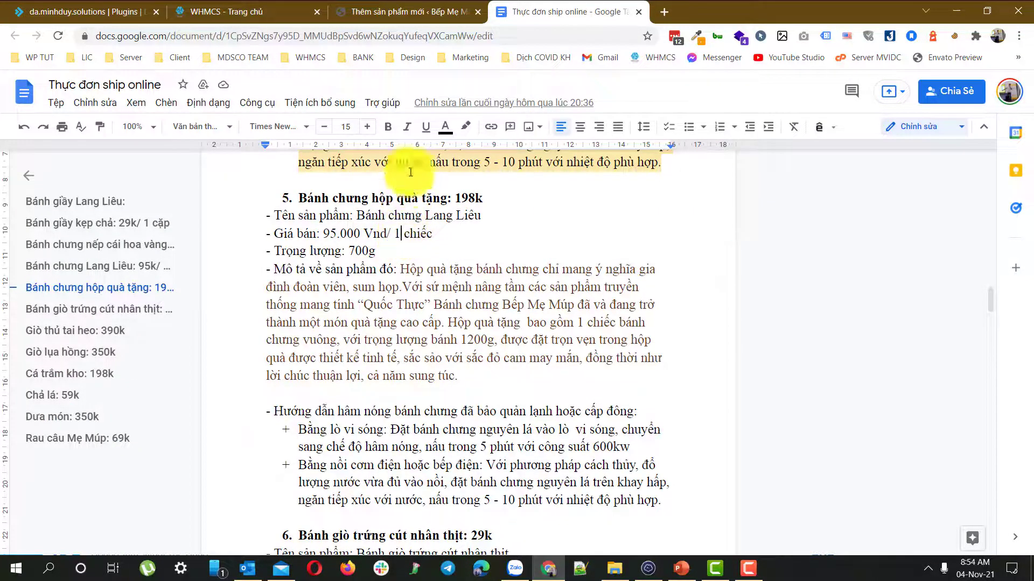
pyautogui.click(430, 10)
pyautogui.click(408, 464)
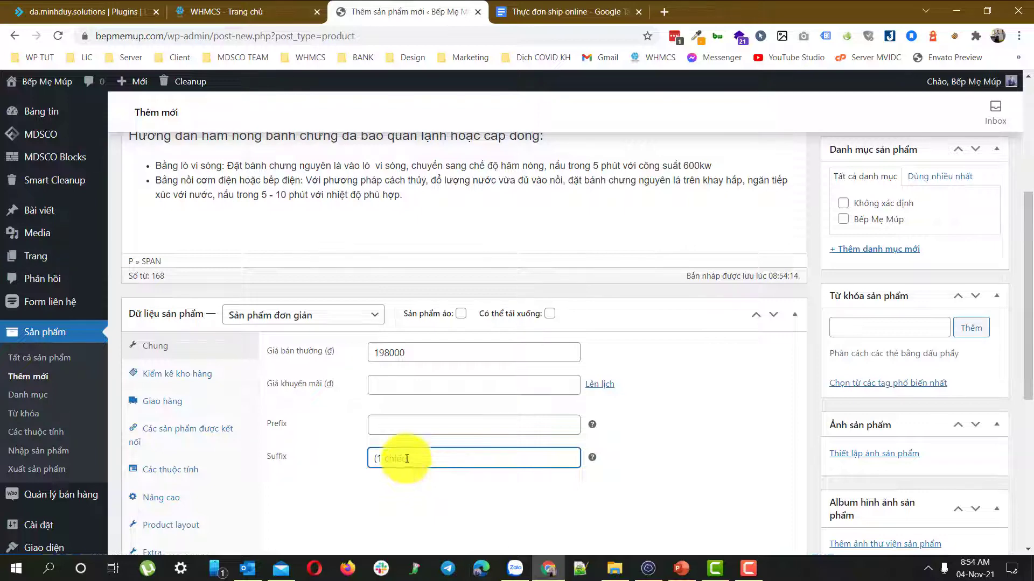
# Step: Set the sale price to 150000 and schedule the discount from 2021-11-04 to 2021-11-07
pyautogui.click(390, 385)
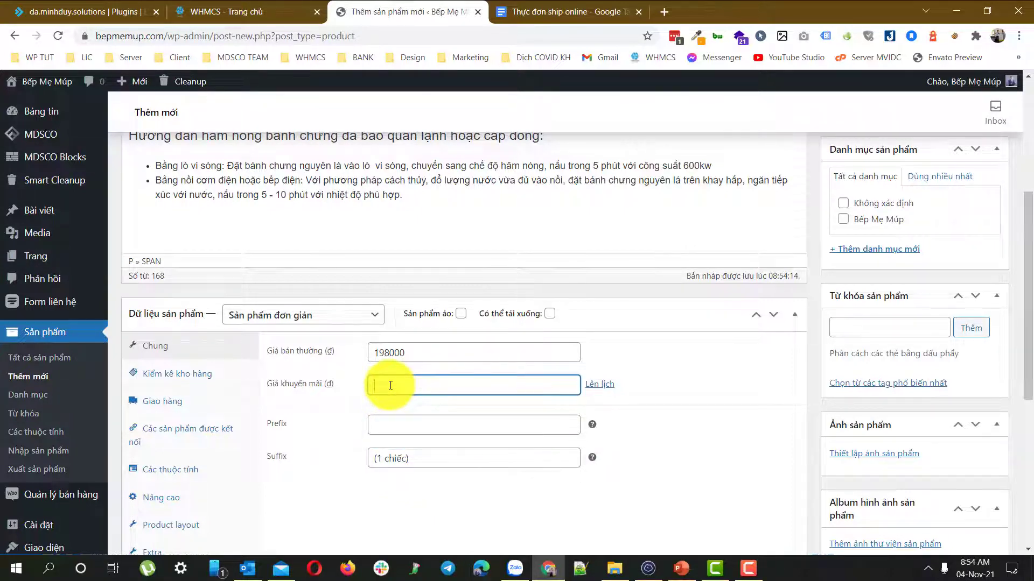
pyautogui.write('150000')
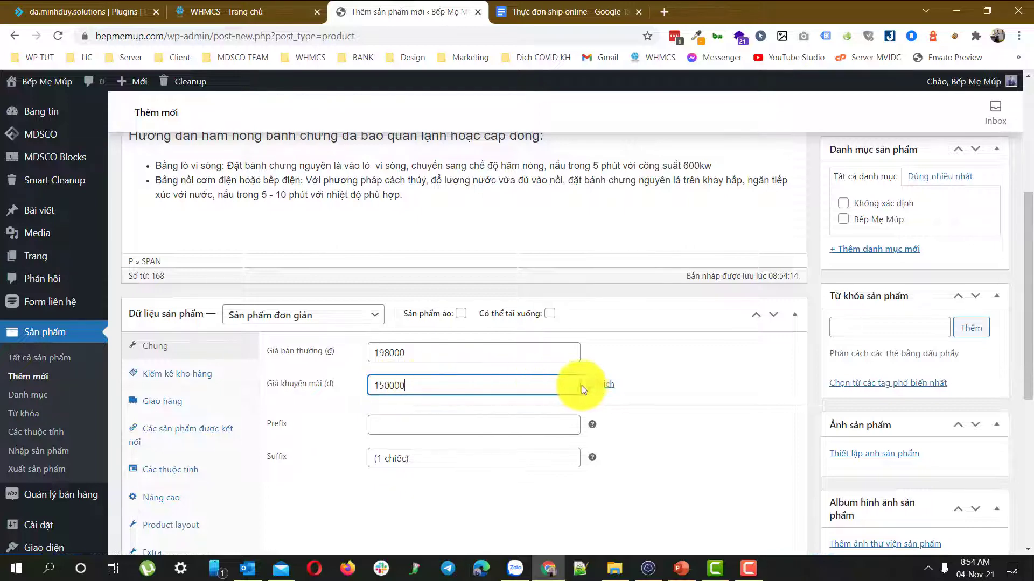
pyautogui.click(600, 385)
pyautogui.click(445, 420)
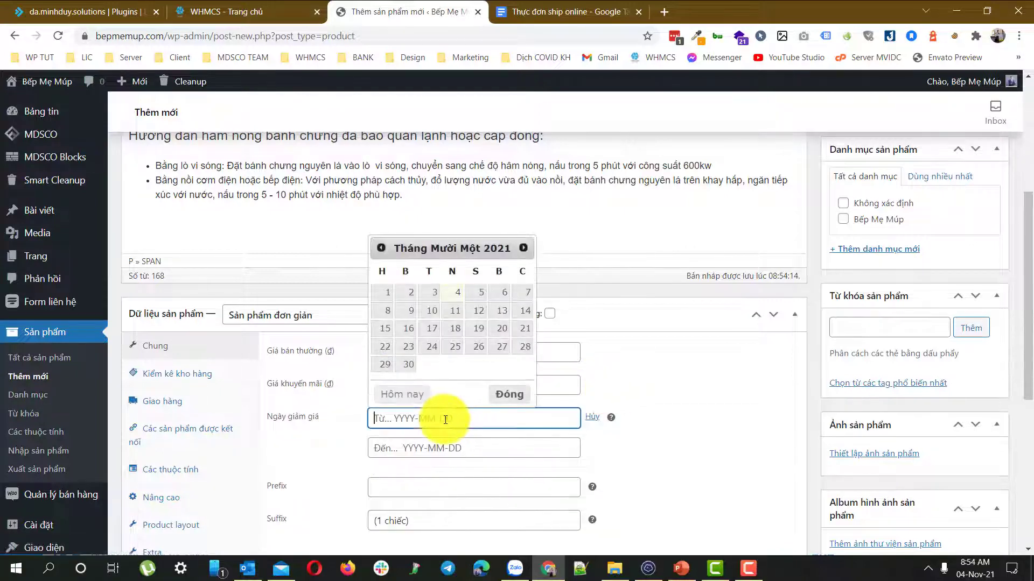
pyautogui.click(457, 293)
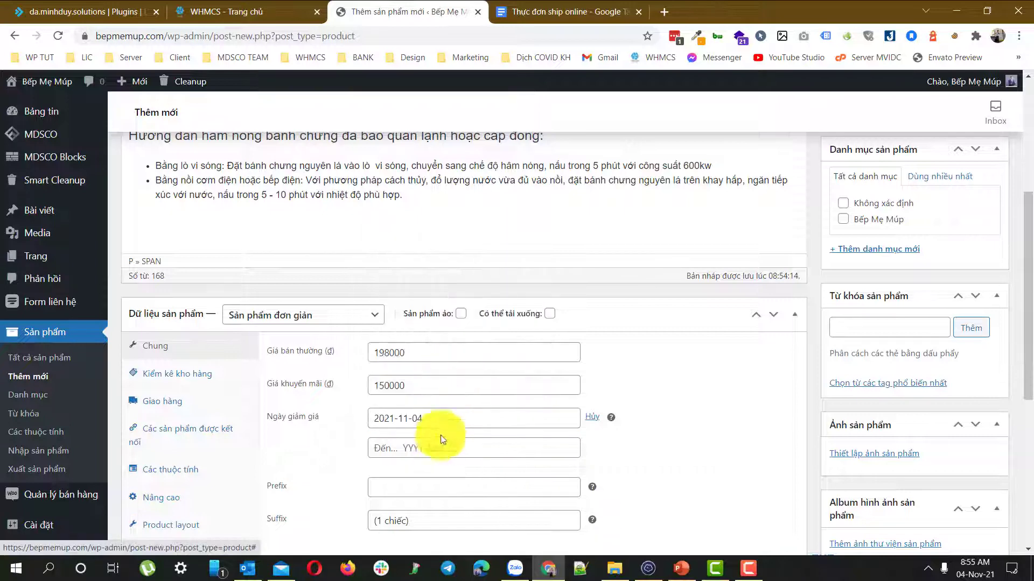
pyautogui.click(442, 451)
pyautogui.click(525, 323)
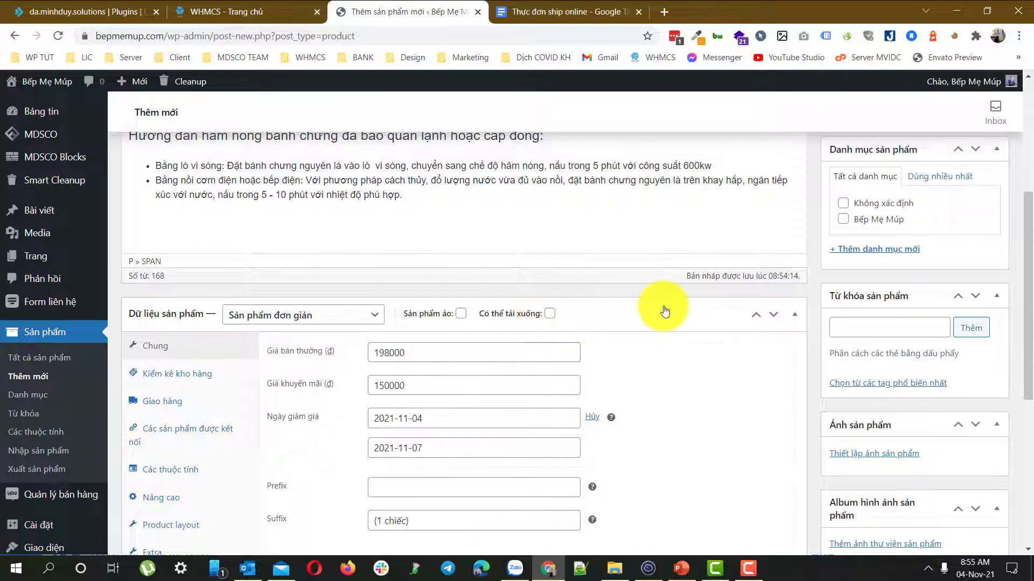
# Step: Assign the product to the Bếp Mẹ Múp category and publish it
pyautogui.scroll(-5, 664, 306)
pyautogui.scroll(10, 663, 306)
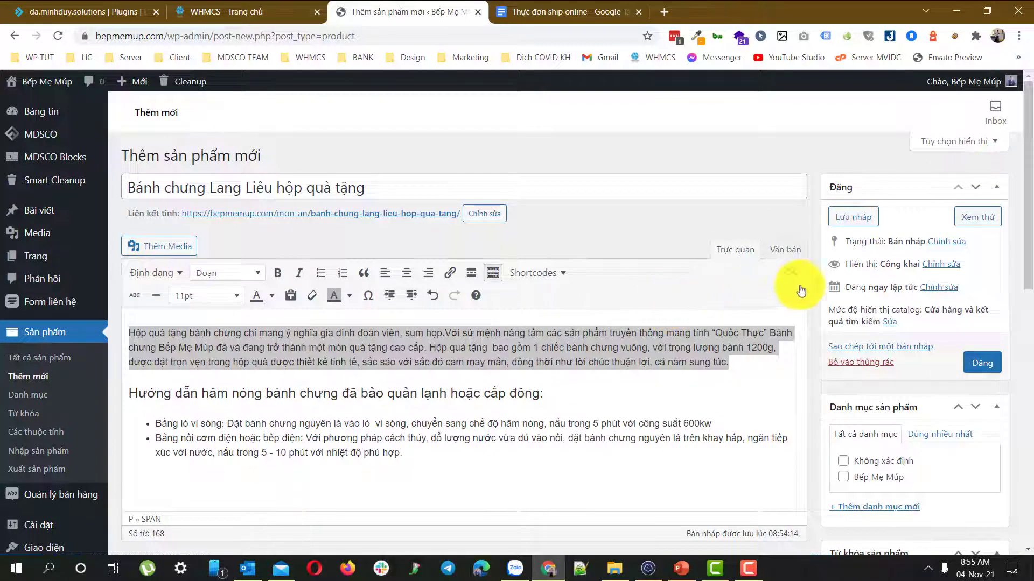
pyautogui.moveTo(1025, 249); pyautogui.dragTo(1029, 325)
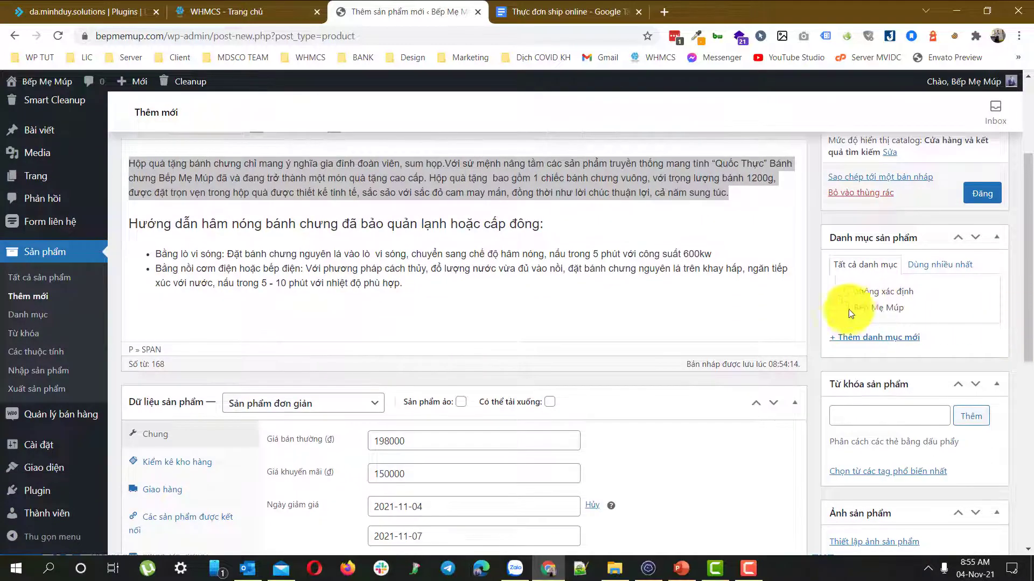
pyautogui.scroll(-7, 888, 329)
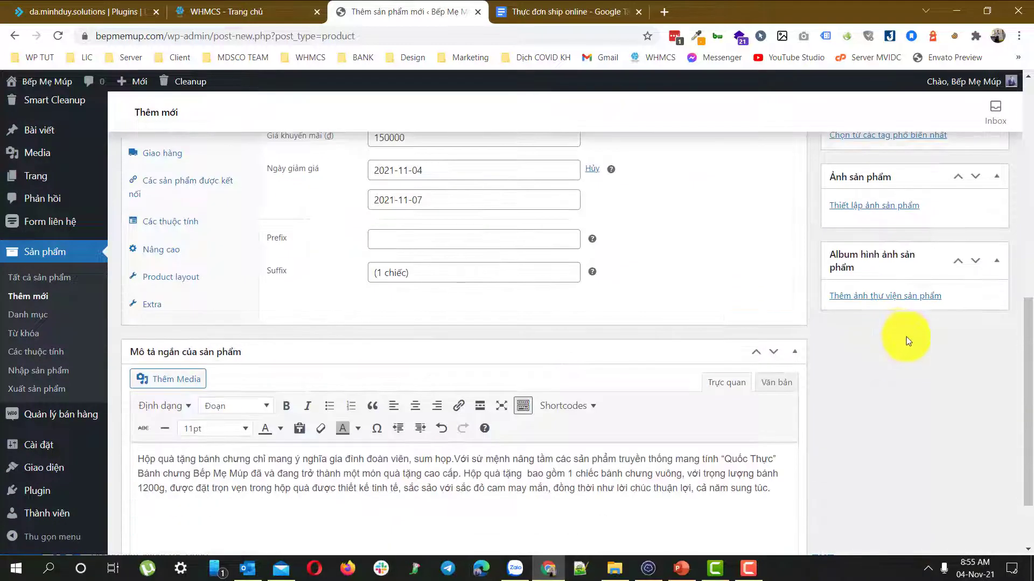
pyautogui.scroll(10, 948, 355)
pyautogui.click(970, 364)
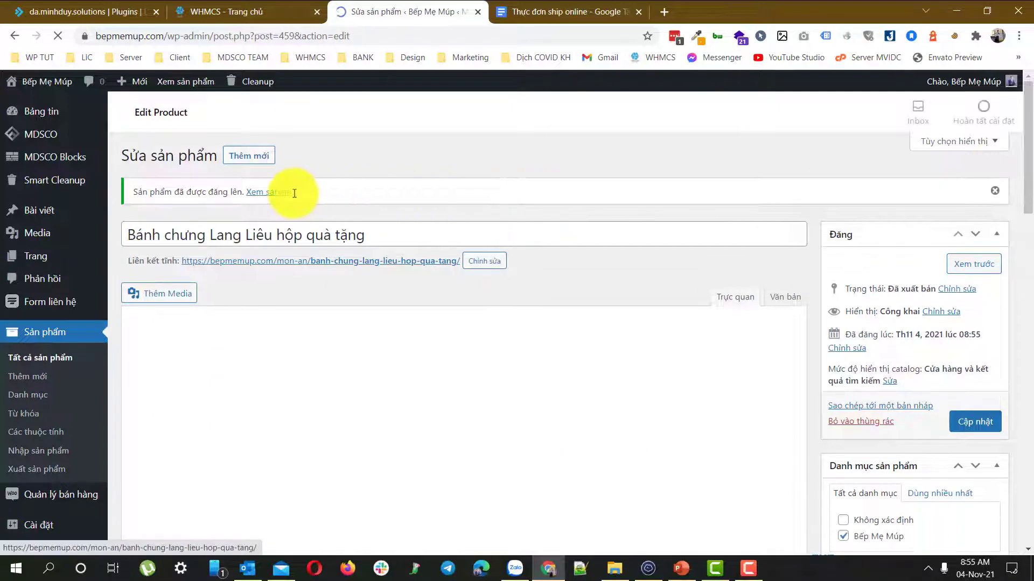
# Step: Open the published product page in a new tab and review its image area, prices, descriptions and related products
pyautogui.rightClick(294, 193)
pyautogui.click(318, 205)
pyautogui.click(521, 5)
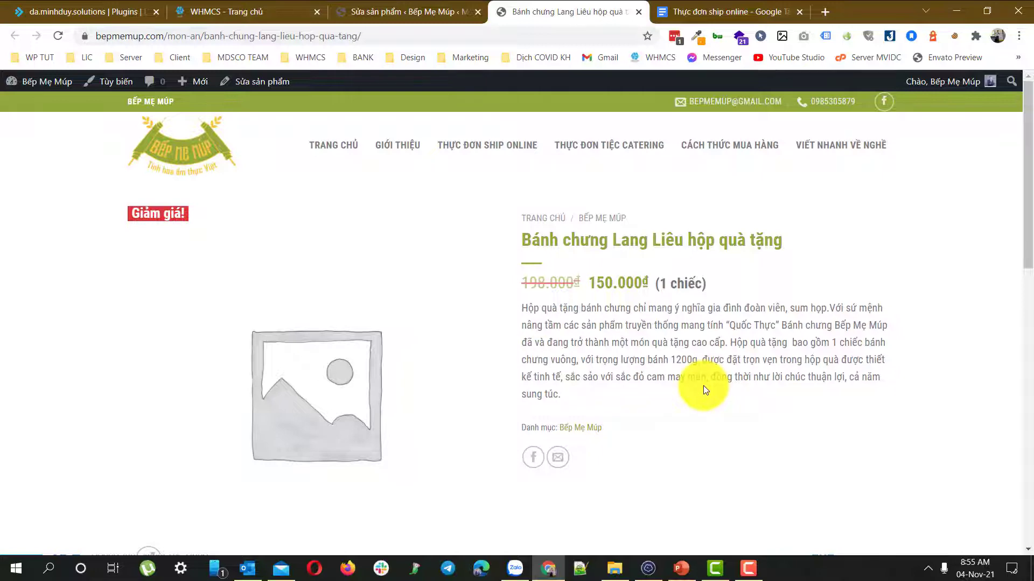
pyautogui.scroll(-5, 703, 387)
pyautogui.scroll(-5, 678, 387)
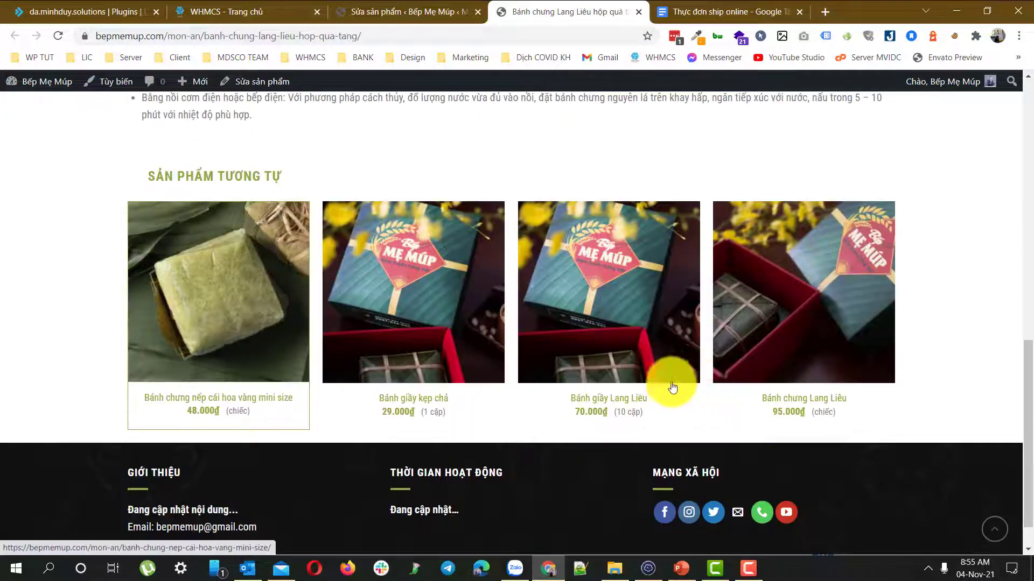
pyautogui.scroll(5, 374, 369)
pyautogui.scroll(5, 302, 340)
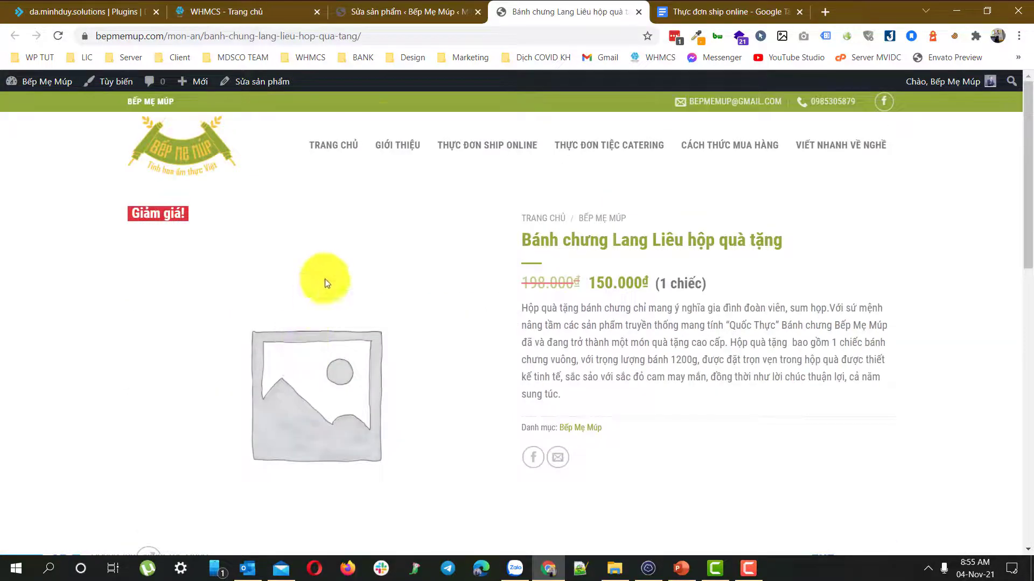
pyautogui.click(431, 6)
pyautogui.click(566, 12)
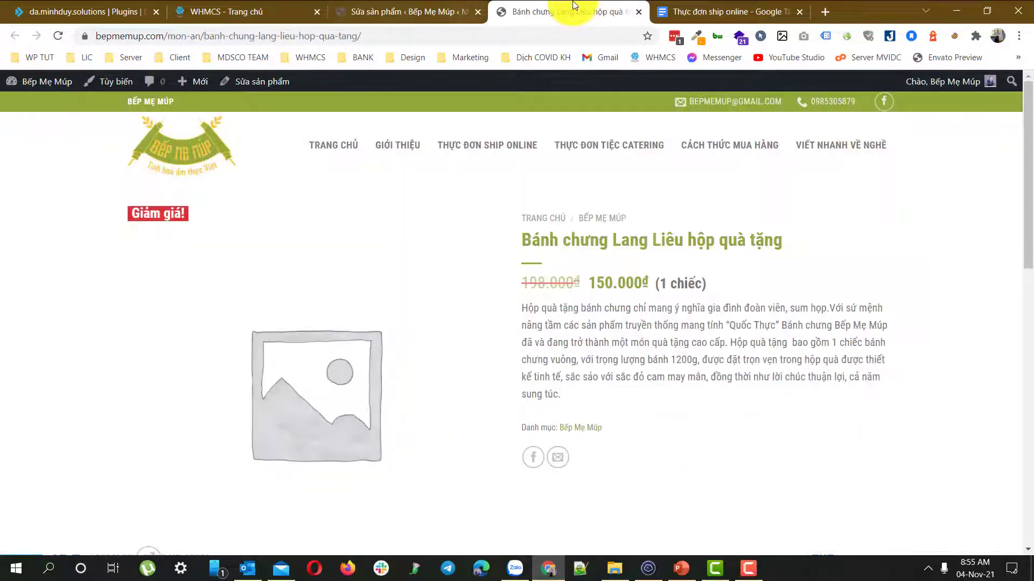
# Step: Reopen the product for editing from its public page and locate "Banh chung hop qua tang.jpg" in File Explorer
pyautogui.click(262, 88)
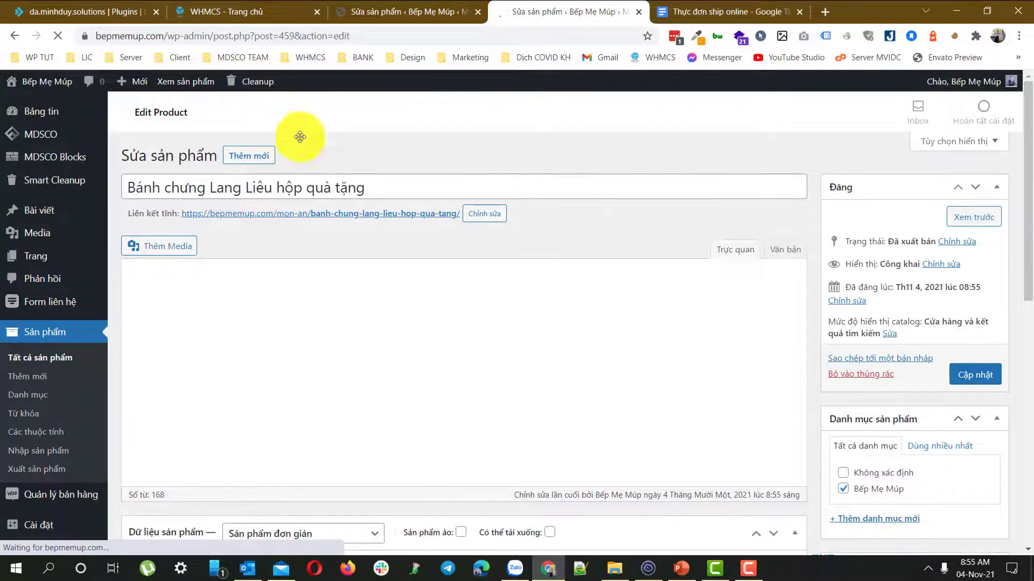
pyautogui.click(617, 571)
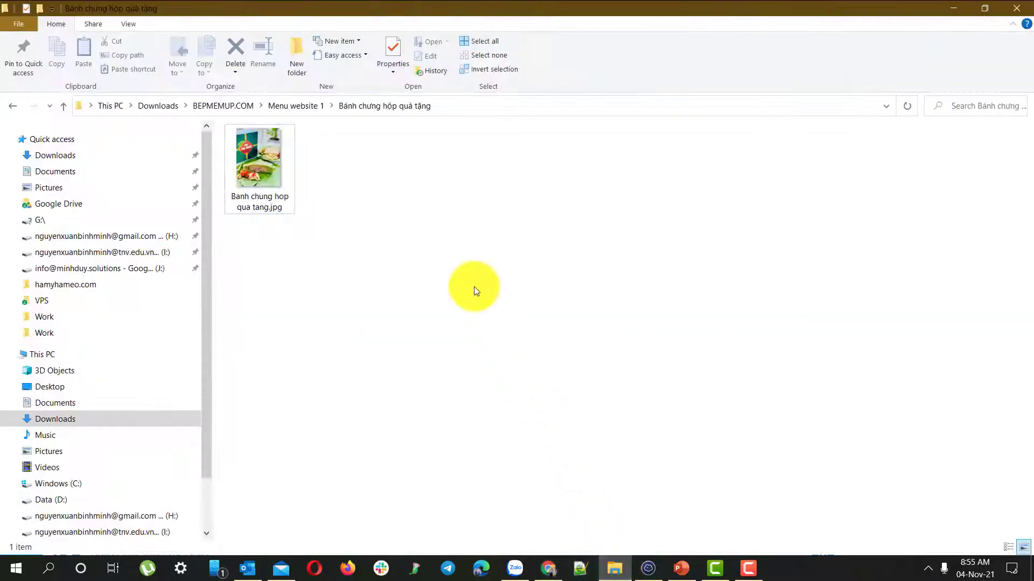
pyautogui.click(264, 159)
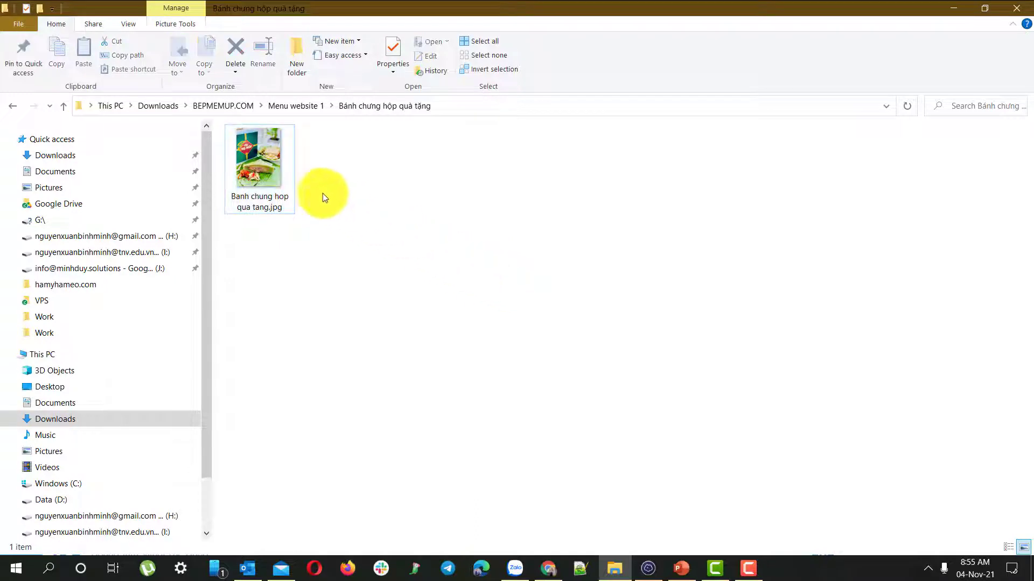
pyautogui.click(550, 309)
pyautogui.click(264, 170)
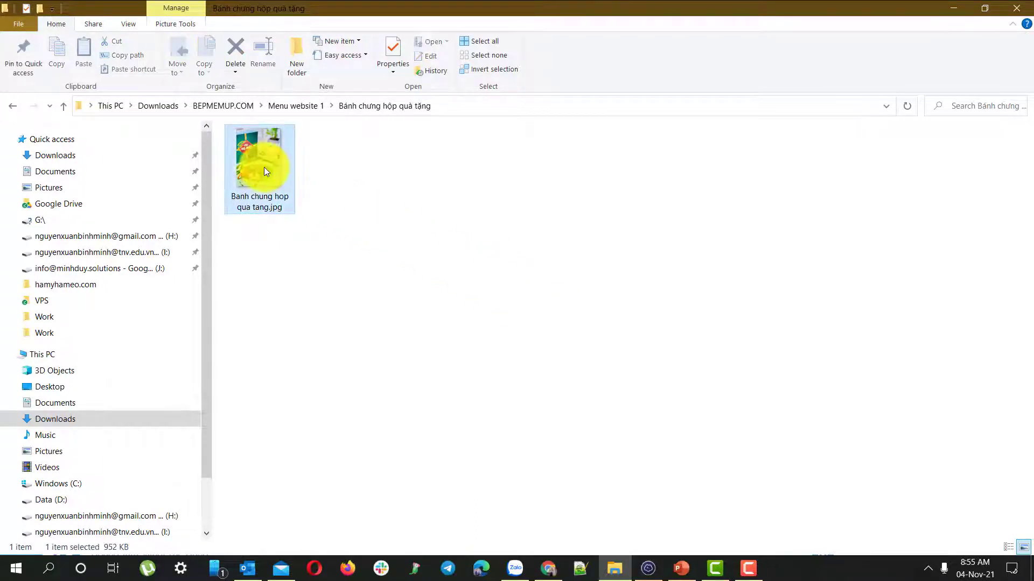
pyautogui.click(543, 225)
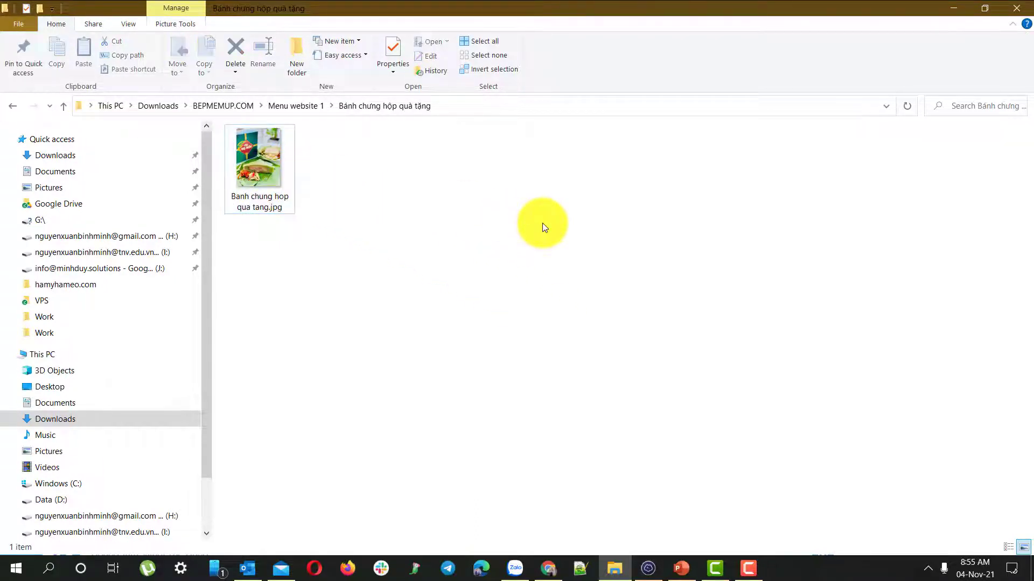
# Step: Check the file size of "Banh chung hop qua tang.jpg" in its file properties
pyautogui.click(548, 569)
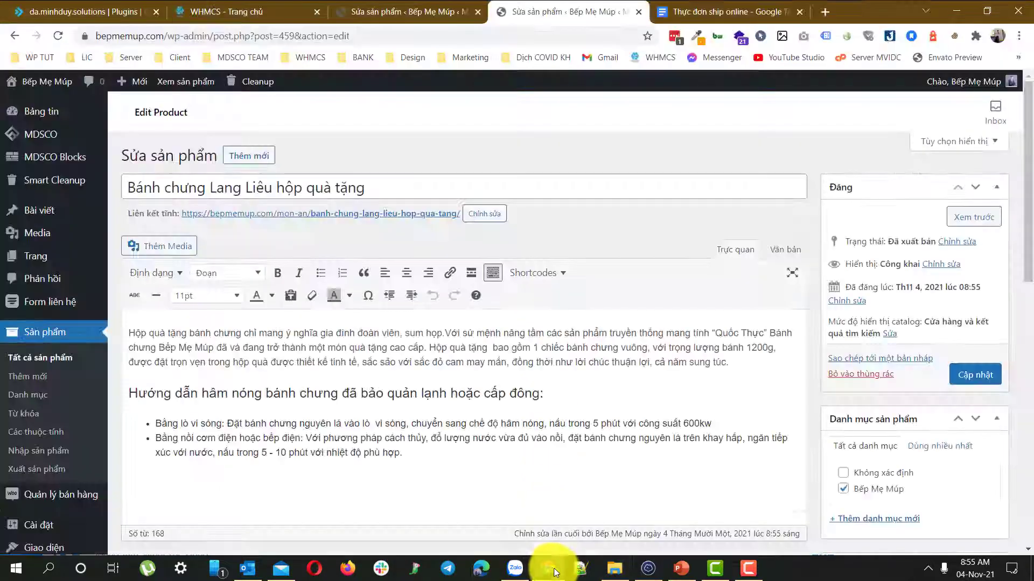
pyautogui.click(616, 575)
pyautogui.click(277, 176)
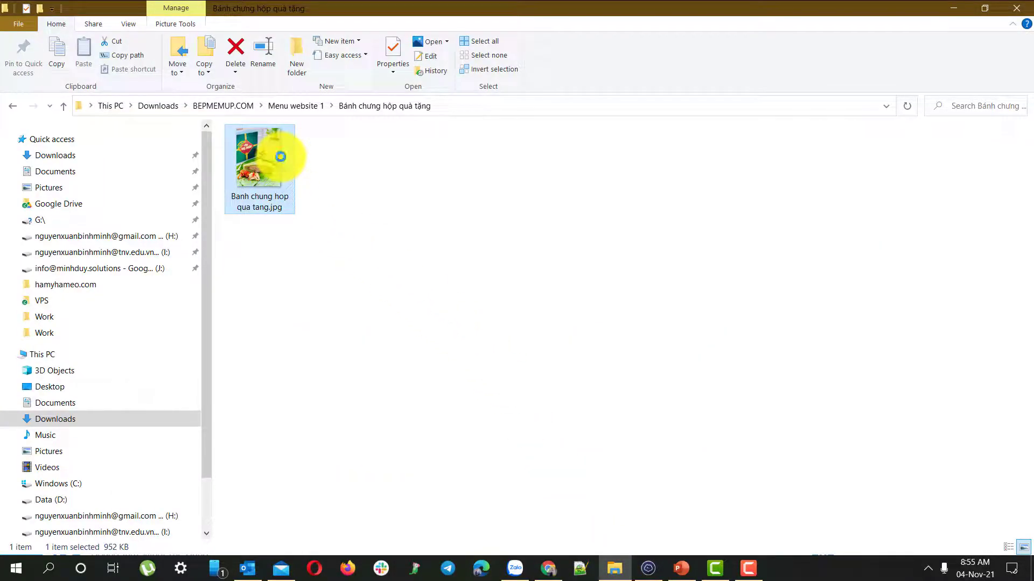
pyautogui.rightClick(280, 156)
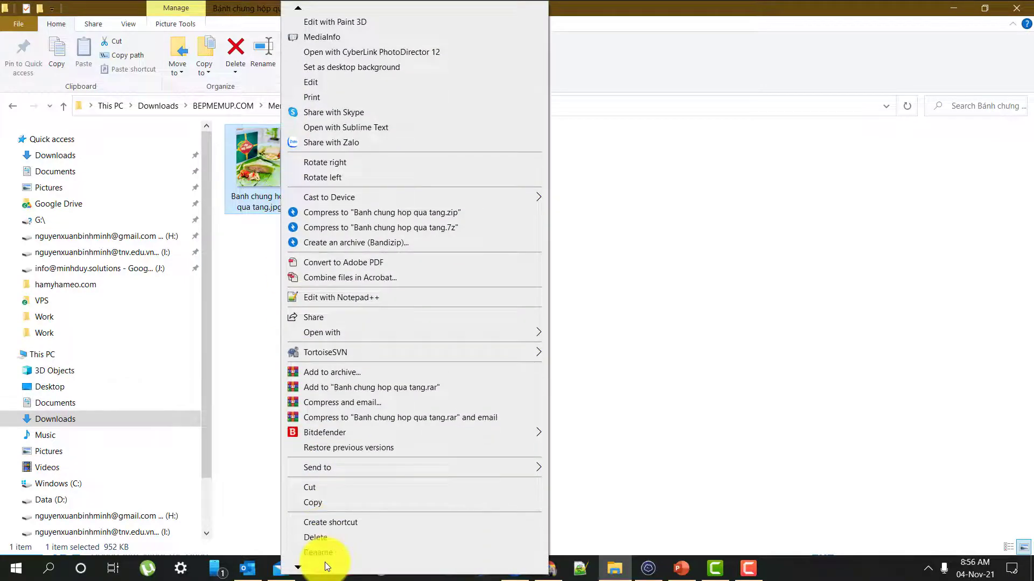
pyautogui.click(322, 554)
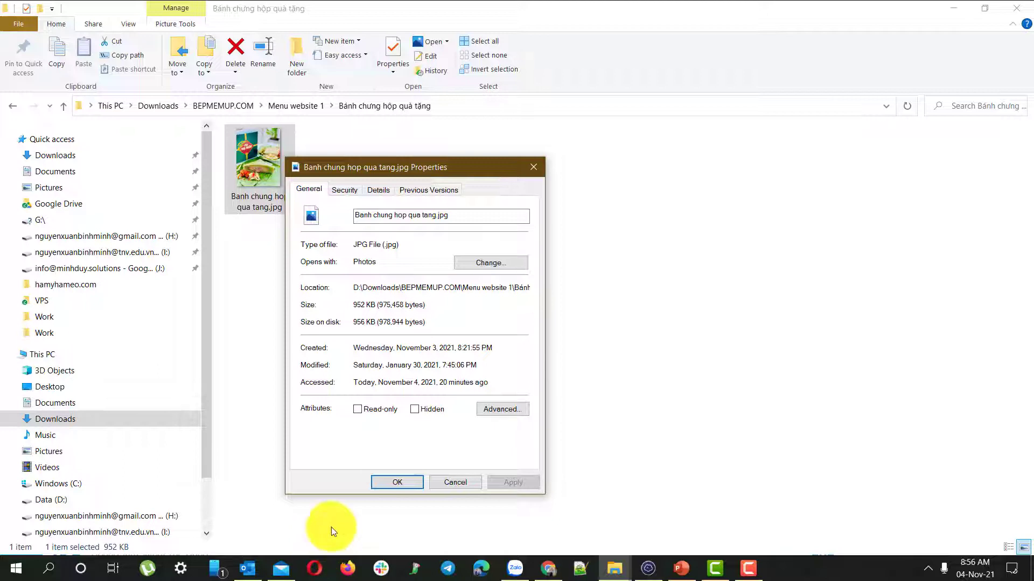
pyautogui.click(533, 166)
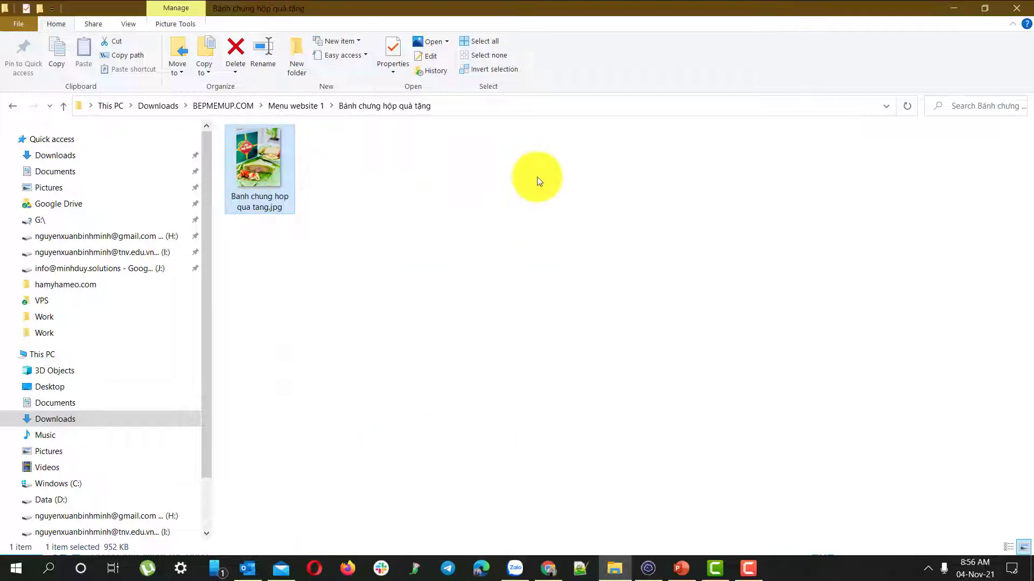
pyautogui.rightClick(577, 218)
pyautogui.click(623, 293)
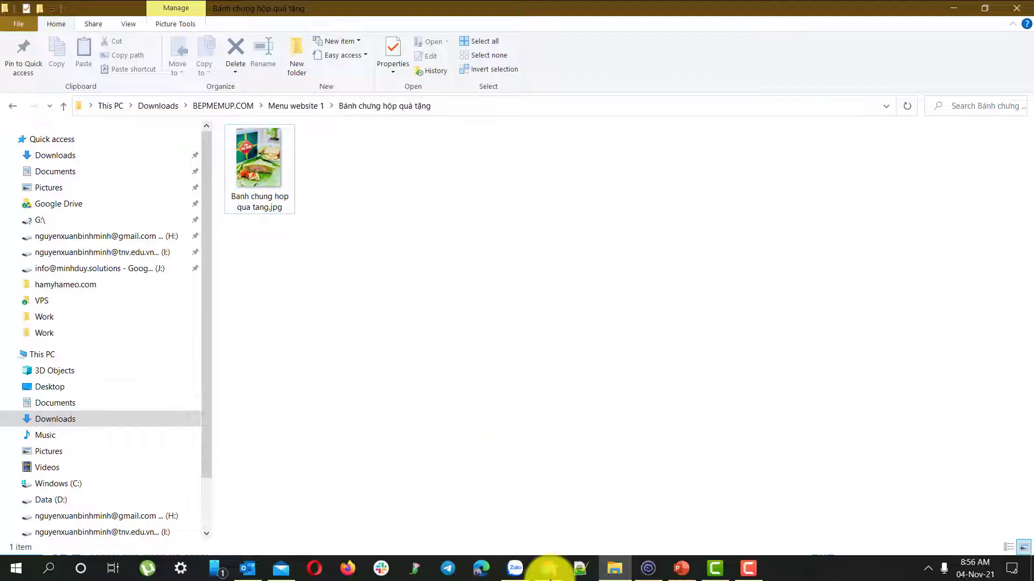
pyautogui.click(548, 568)
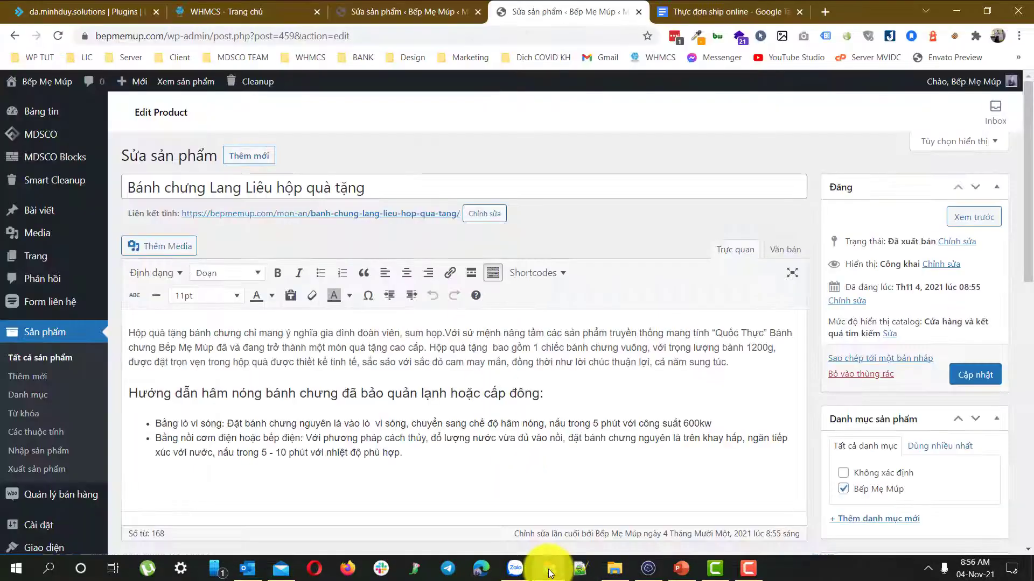
pyautogui.click(611, 571)
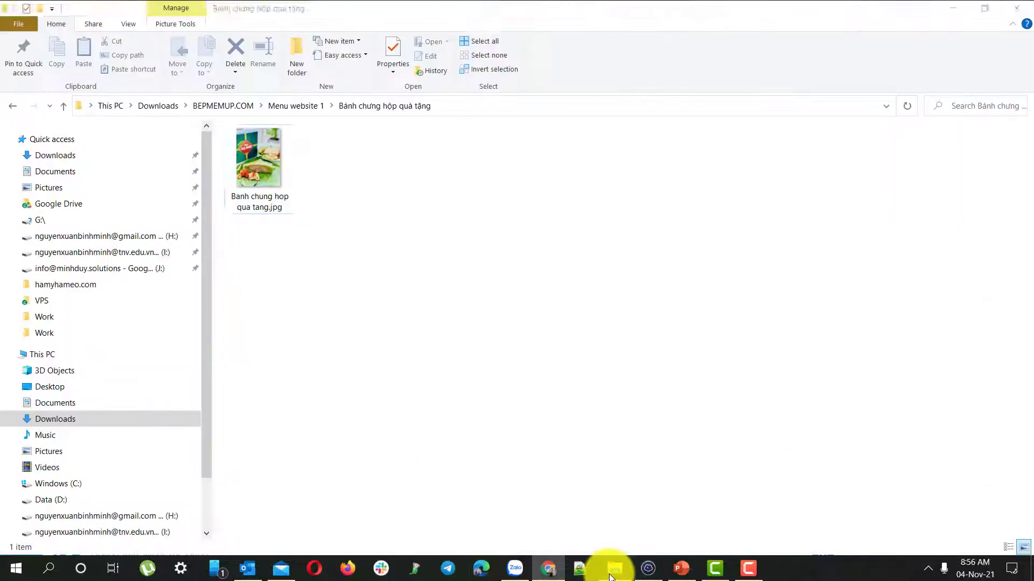
# Step: Open "Banh chung hop qua tang.jpg" for editing in Paint
pyautogui.click(263, 162)
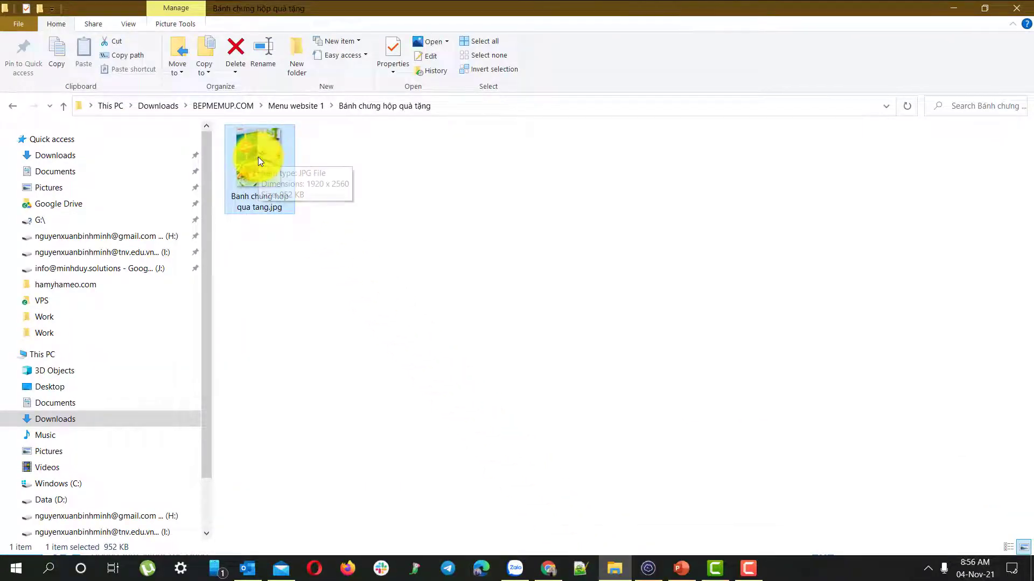
pyautogui.rightClick(259, 158)
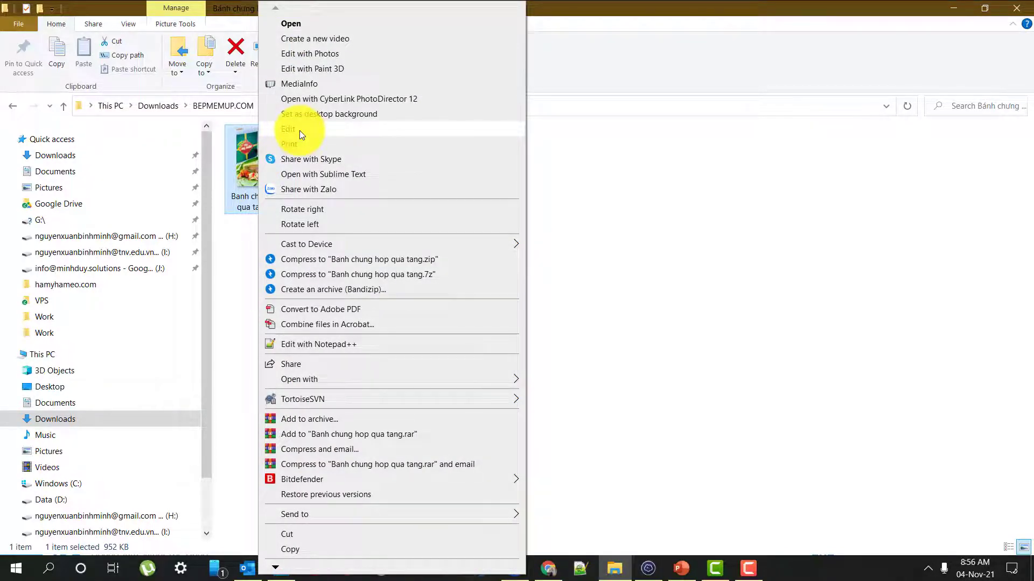
pyautogui.click(299, 130)
pyautogui.rightClick(280, 164)
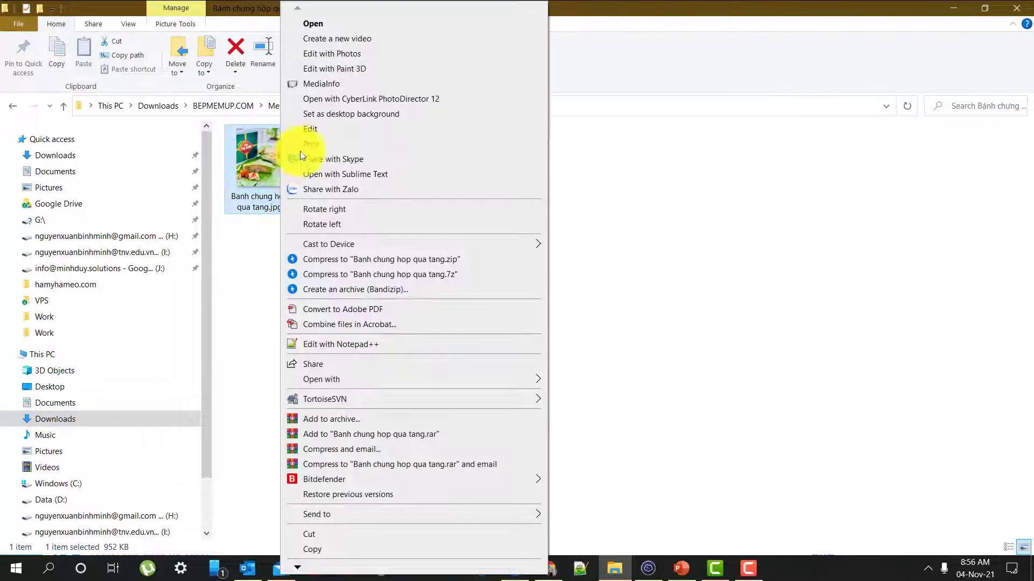
pyautogui.click(329, 131)
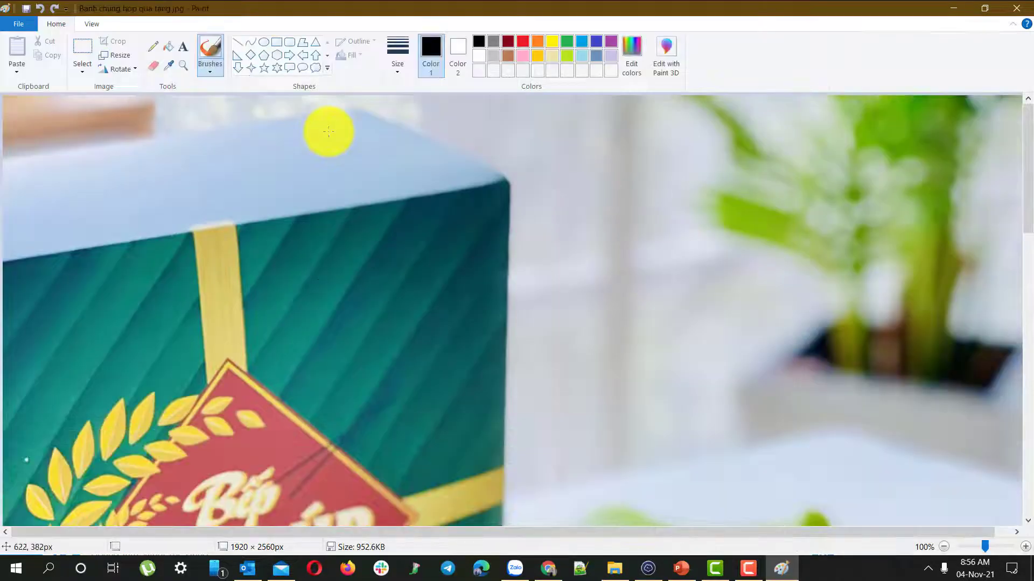
# Step: Resize the image to 800 pixels wide with the aspect ratio maintained and look over the result
pyautogui.click(126, 56)
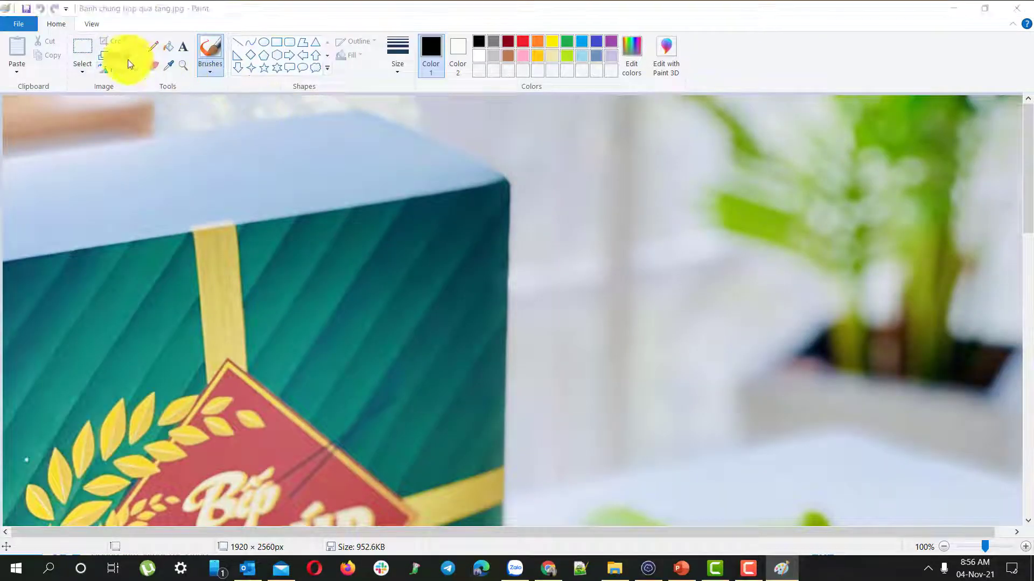
pyautogui.click(145, 112)
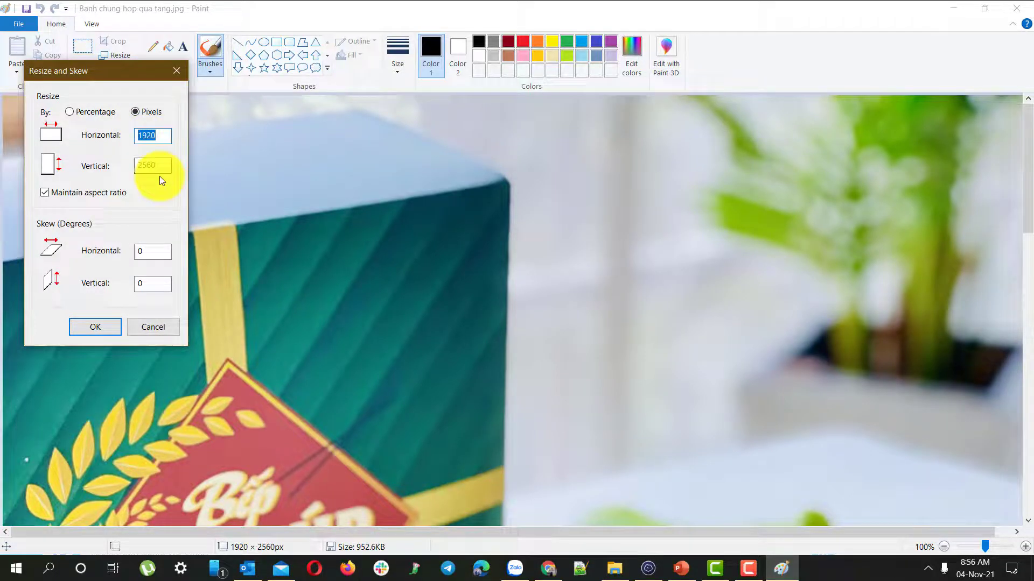
pyautogui.write('800')
pyautogui.press('Return')
pyautogui.scroll(-5, 159, 176)
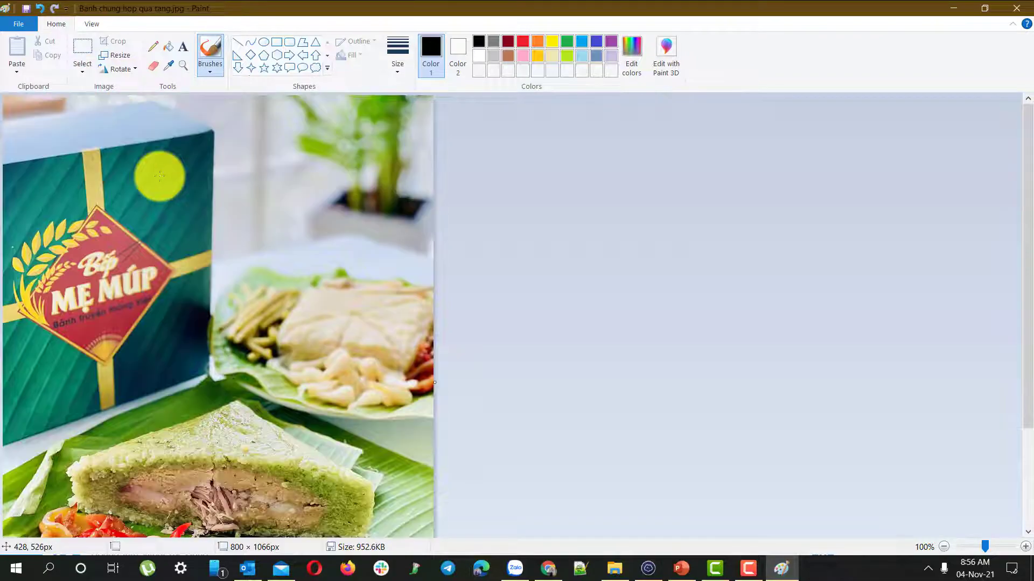
pyautogui.scroll(3, 160, 176)
pyautogui.scroll(-3, 160, 176)
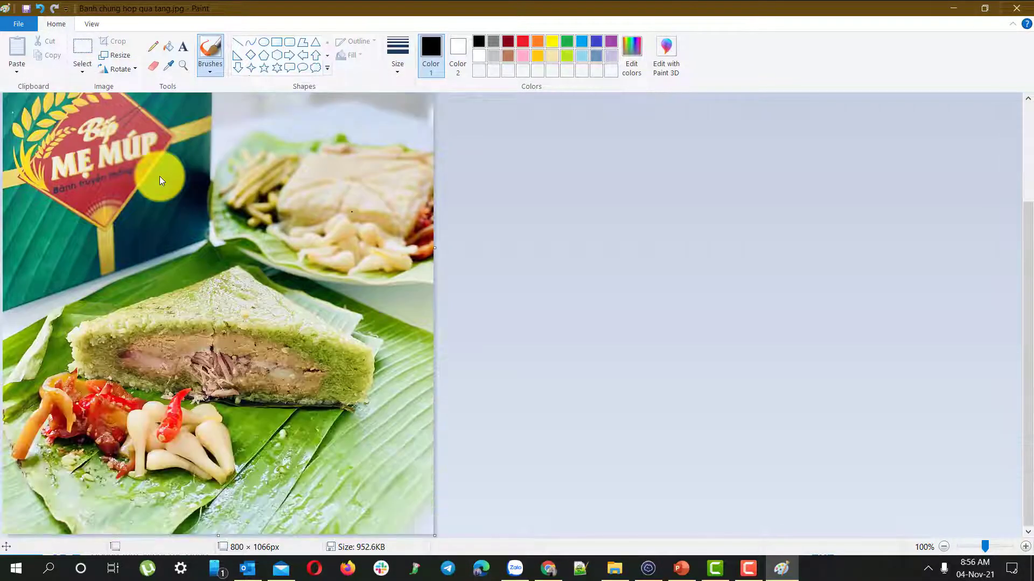
pyautogui.scroll(3, 159, 176)
pyautogui.scroll(-3, 159, 176)
pyautogui.scroll(3, 159, 176)
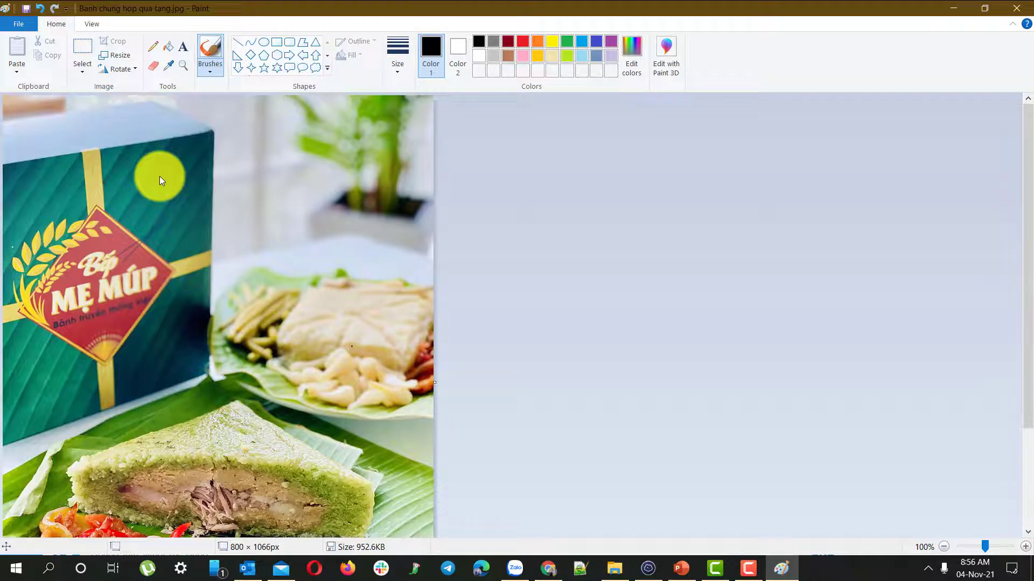
# Step: Save a JPEG copy named "banh chung hop qua tang 800" in BEPMEMUP.COM > Menu website 1 > Bánh chưng hộp quà tặng
pyautogui.click(18, 23)
pyautogui.moveTo(127, 137)
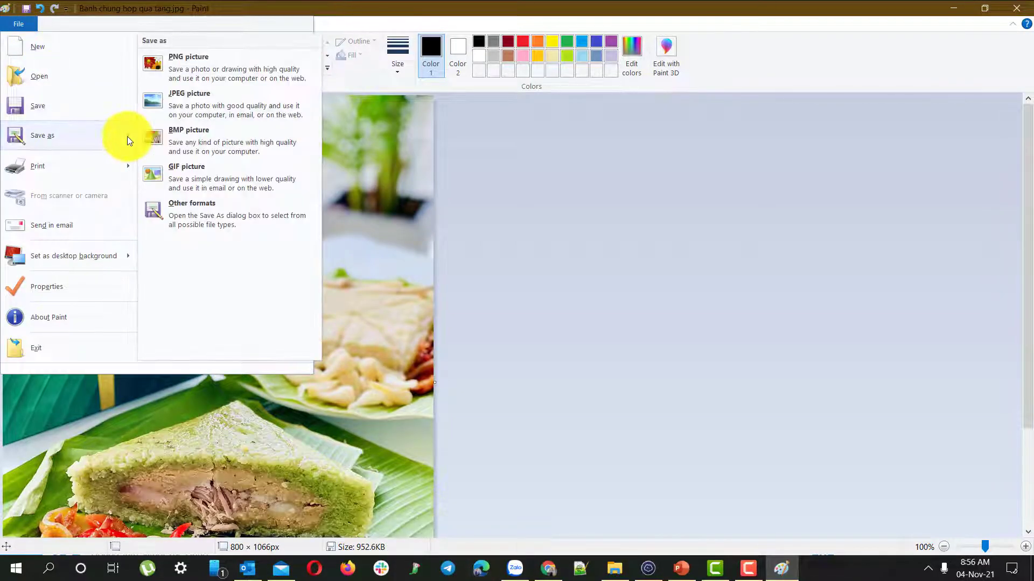
pyautogui.click(213, 109)
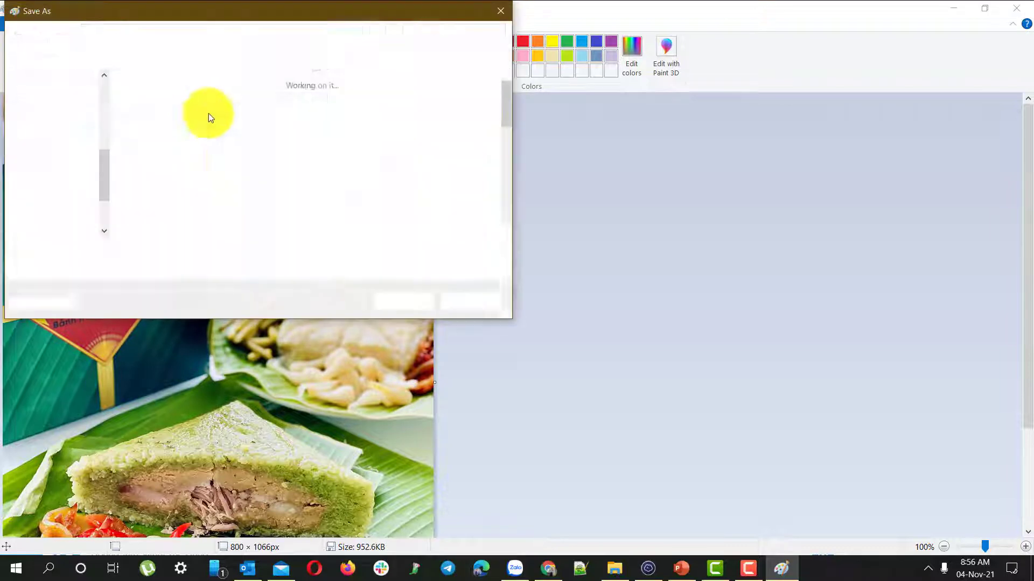
pyautogui.doubleClick(168, 143)
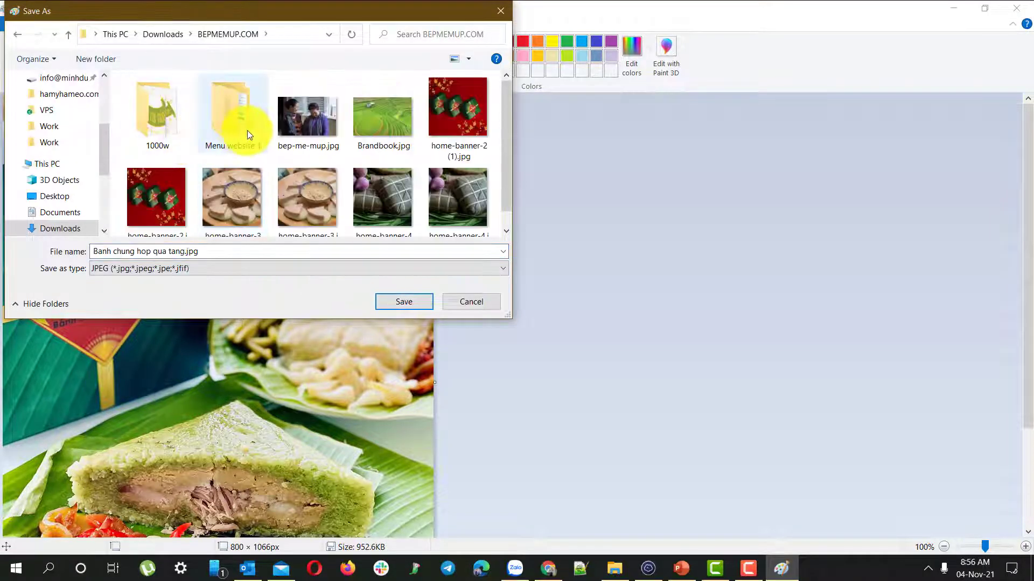
pyautogui.doubleClick(247, 131)
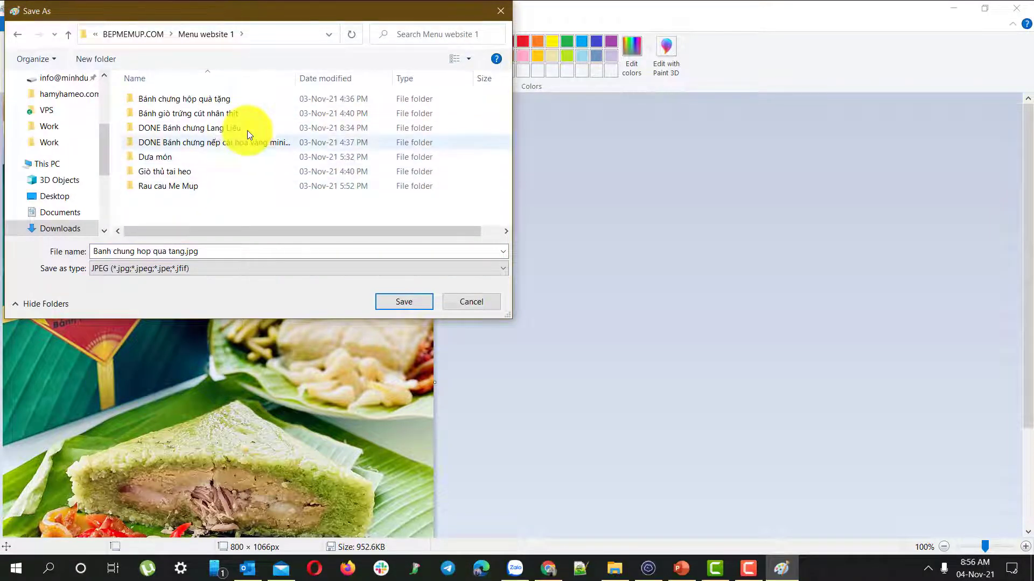
pyautogui.doubleClick(200, 103)
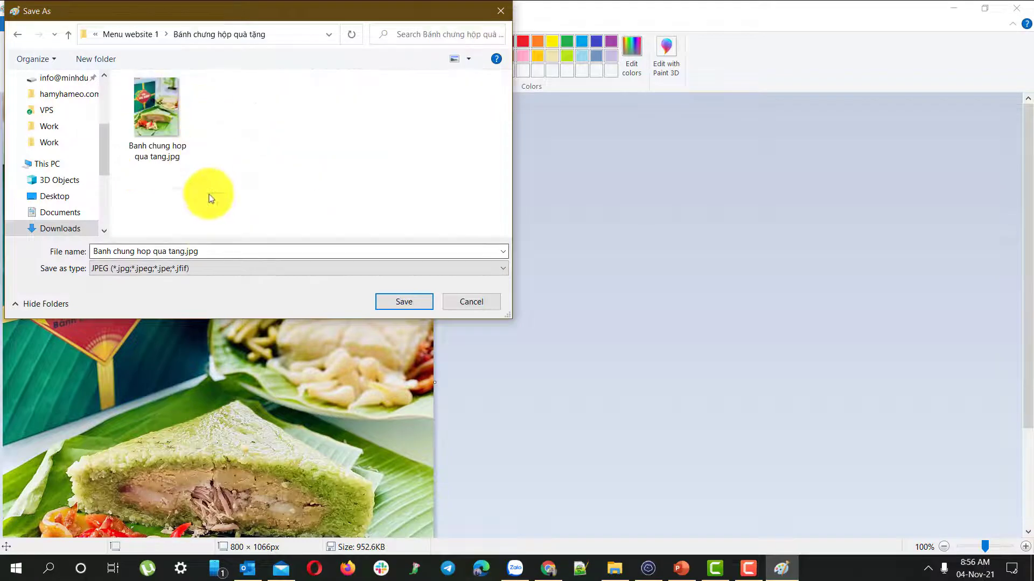
pyautogui.click(216, 248)
pyautogui.write('ban')
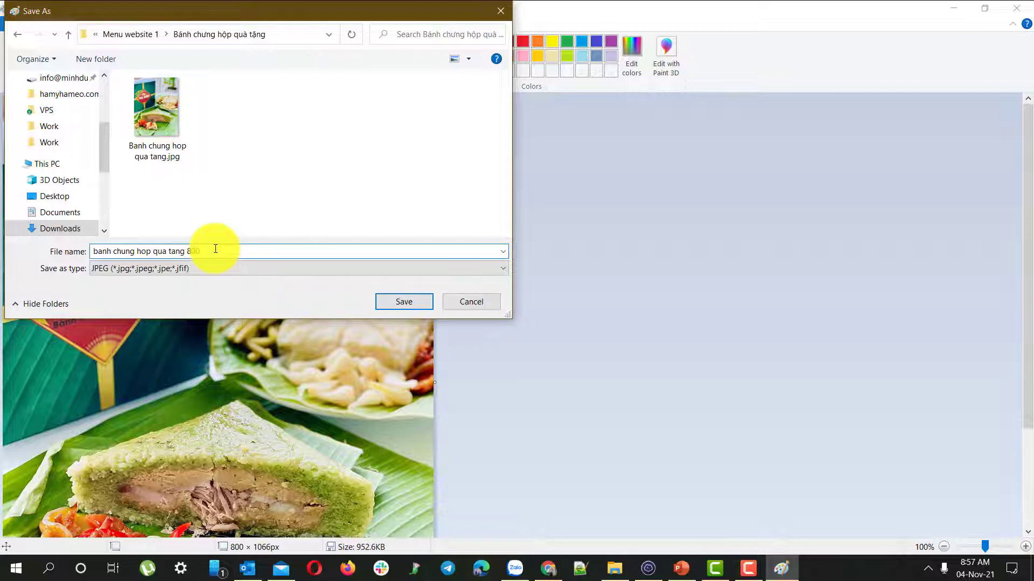
pyautogui.press('Return')
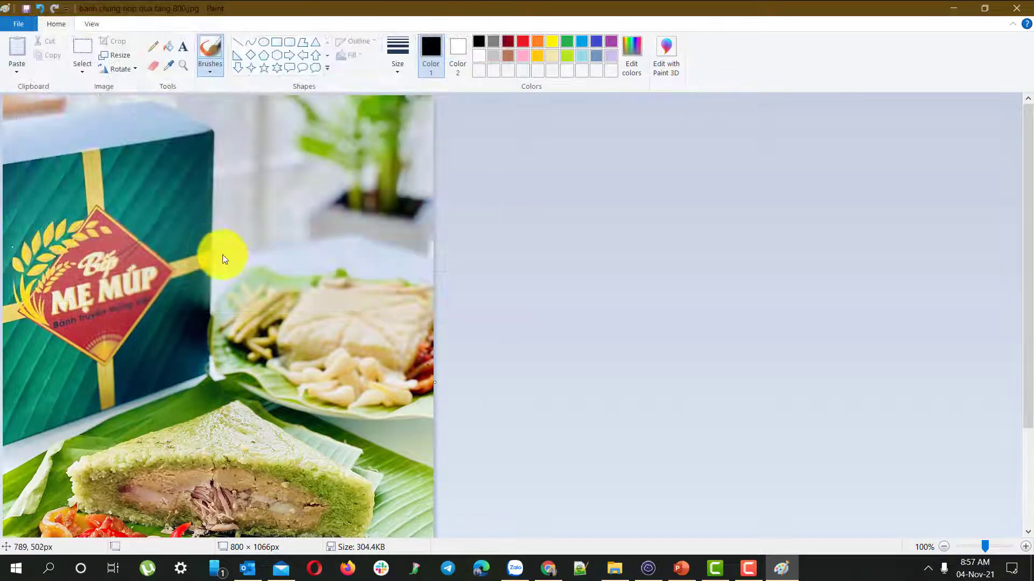
# Step: Check the dimensions and size of "banh chung hop qua tang 800.jpg" in File Explorer
pyautogui.click(614, 568)
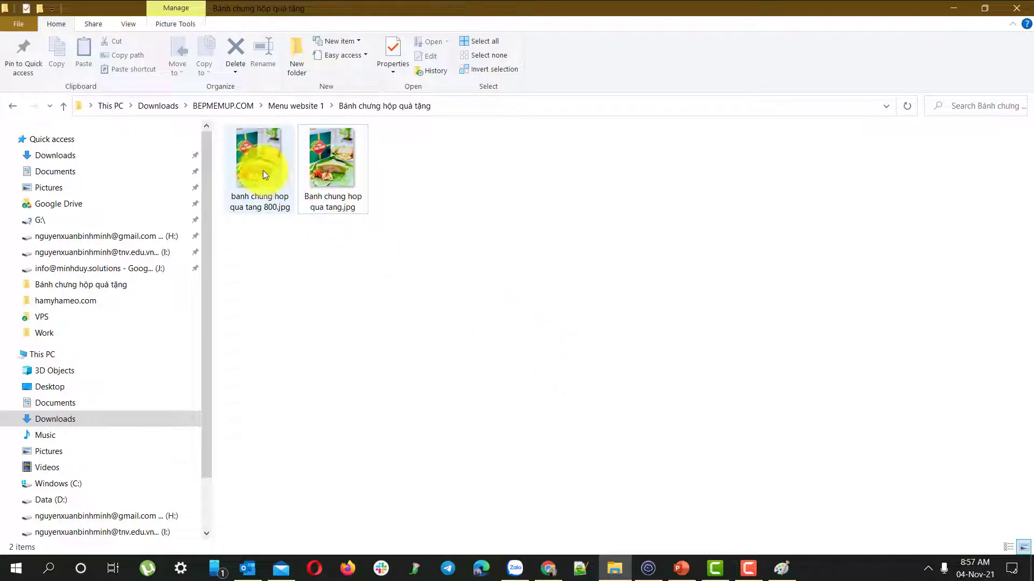
pyautogui.moveTo(257, 171)
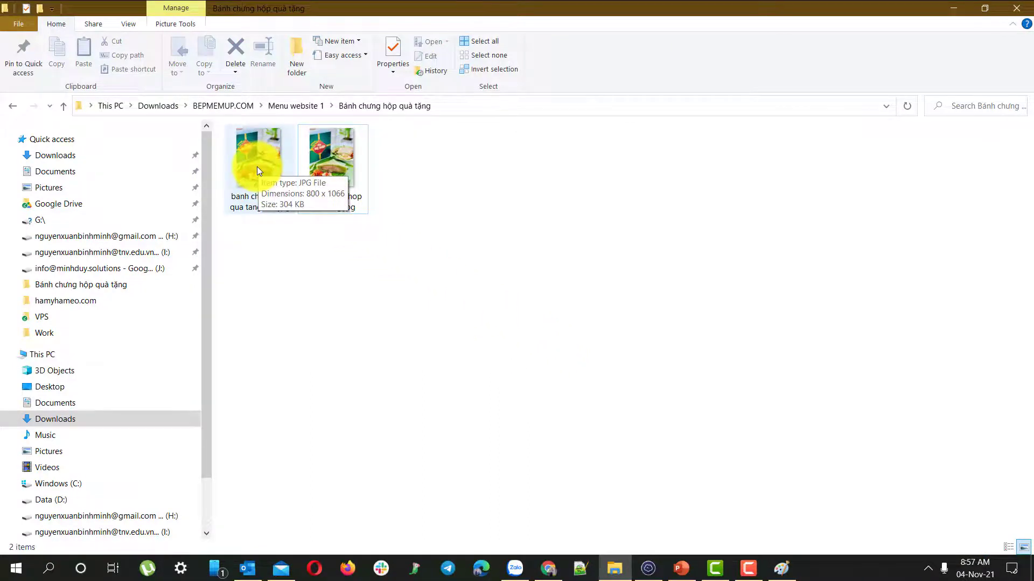
pyautogui.click(256, 168)
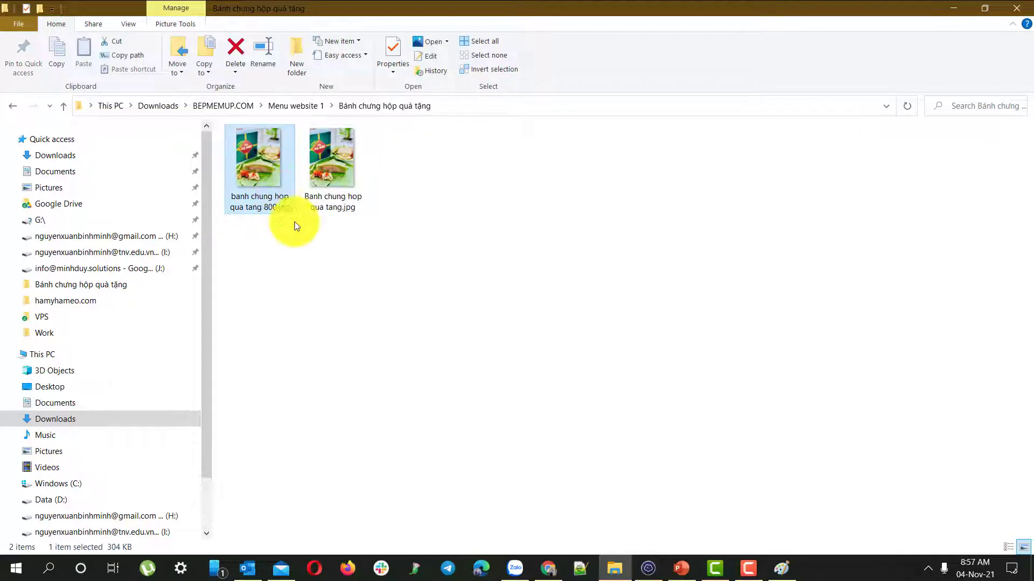
pyautogui.click(323, 264)
# Step: Open "banh chung hop qua tang 800.jpg" in Adobe Photoshop 2022 and close Paint
pyautogui.click(261, 160)
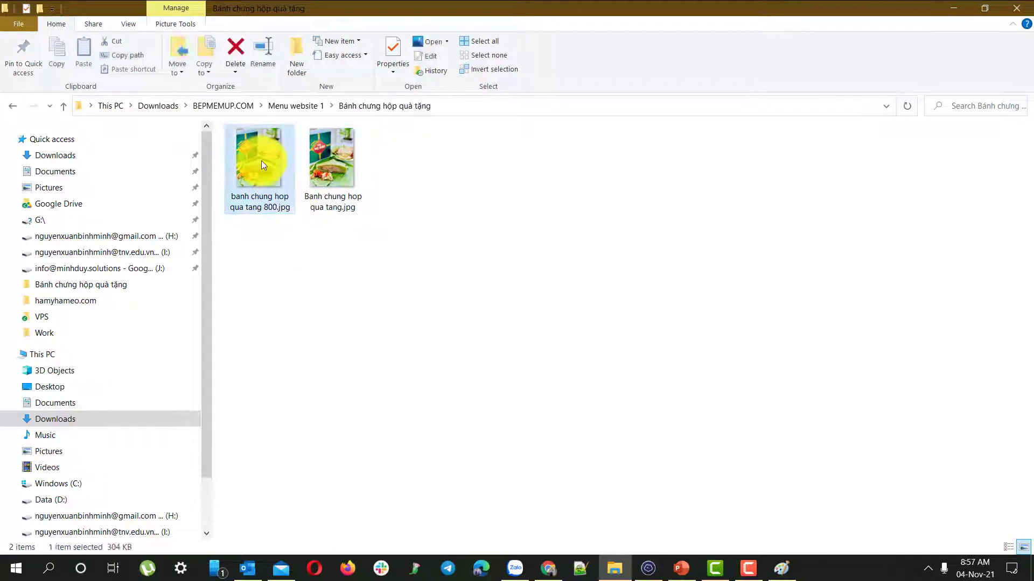
pyautogui.rightClick(261, 161)
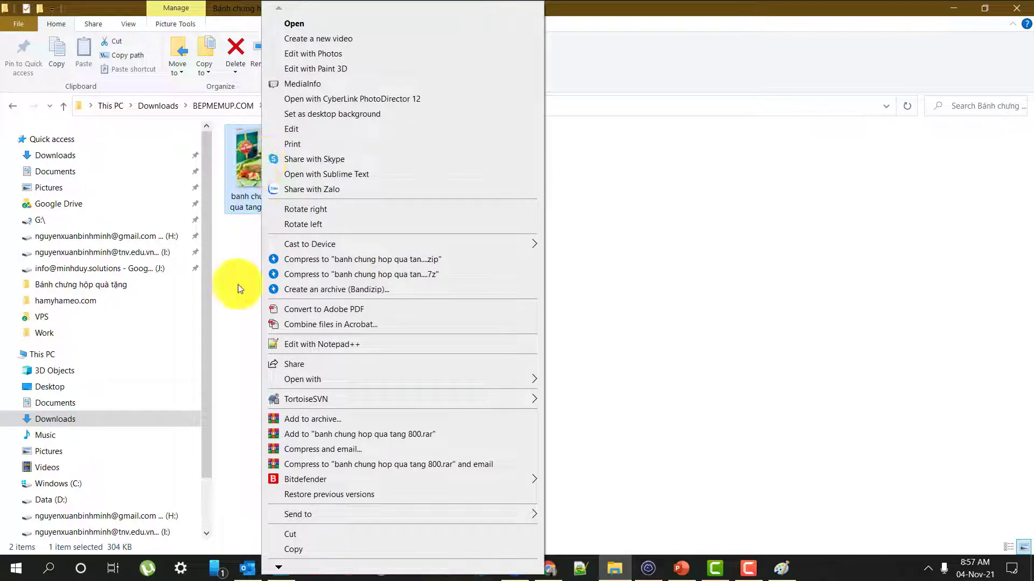
pyautogui.click(239, 284)
pyautogui.click(250, 175)
pyautogui.rightClick(250, 174)
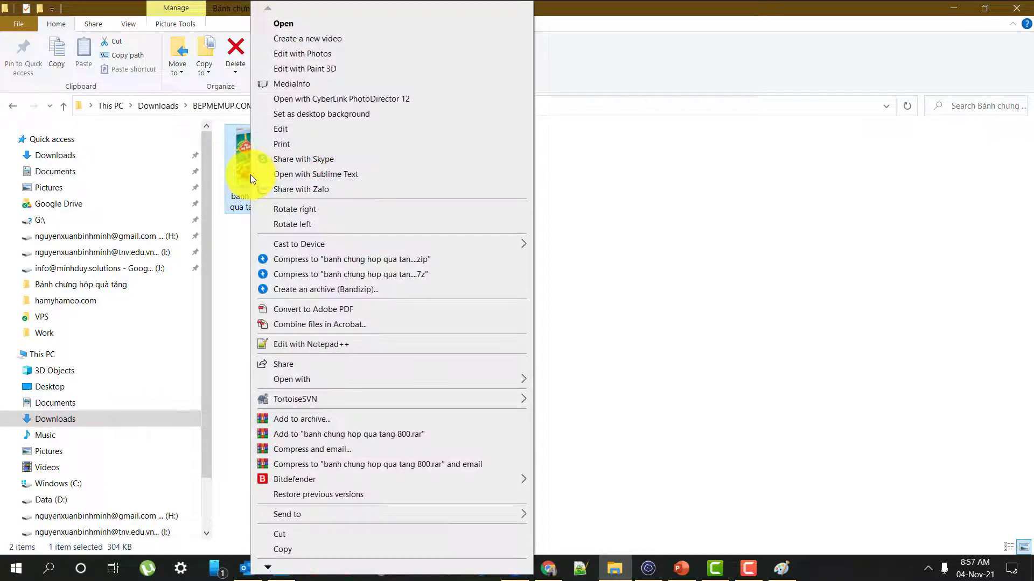
pyautogui.moveTo(494, 376)
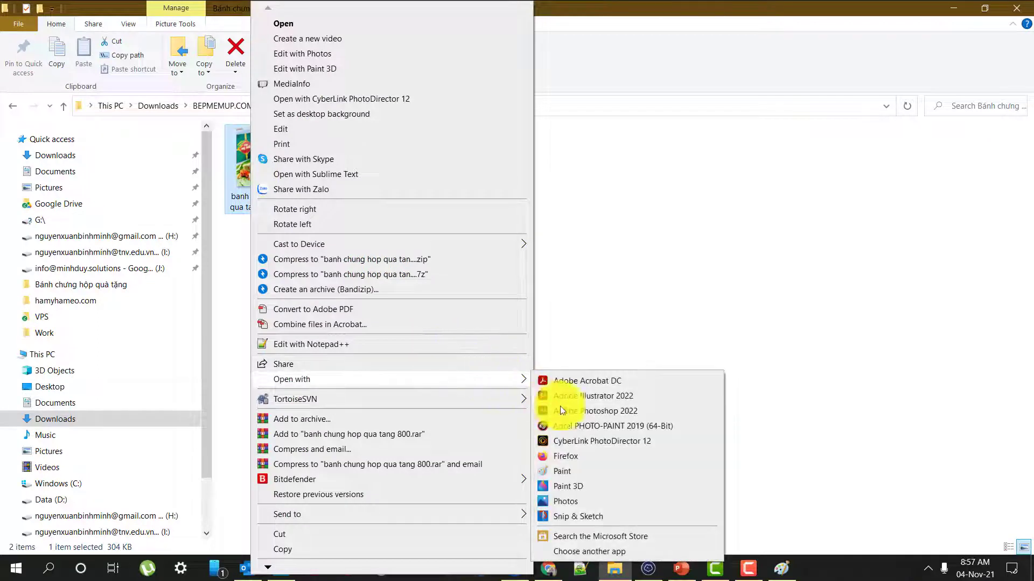
pyautogui.click(585, 416)
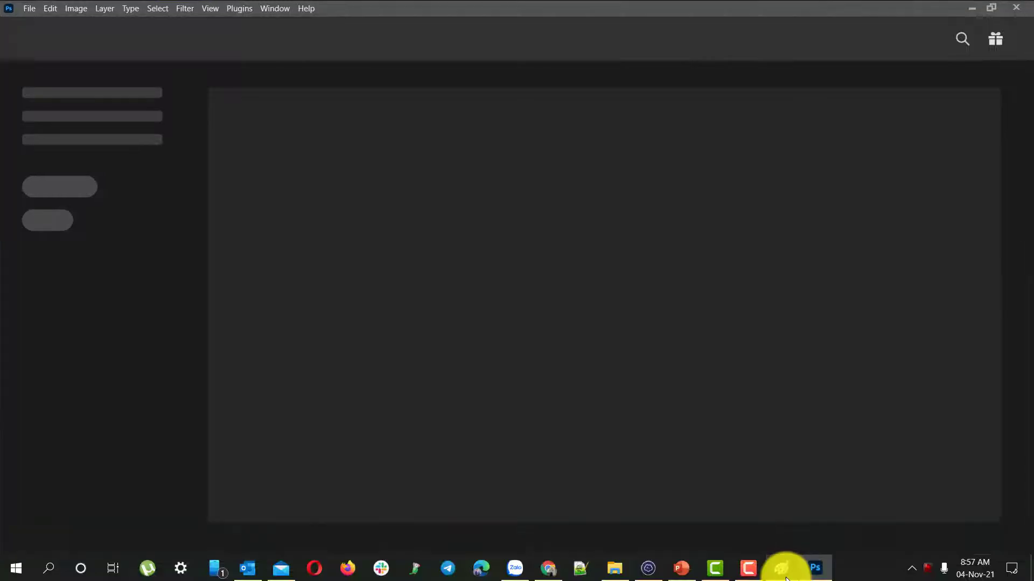
pyautogui.click(781, 568)
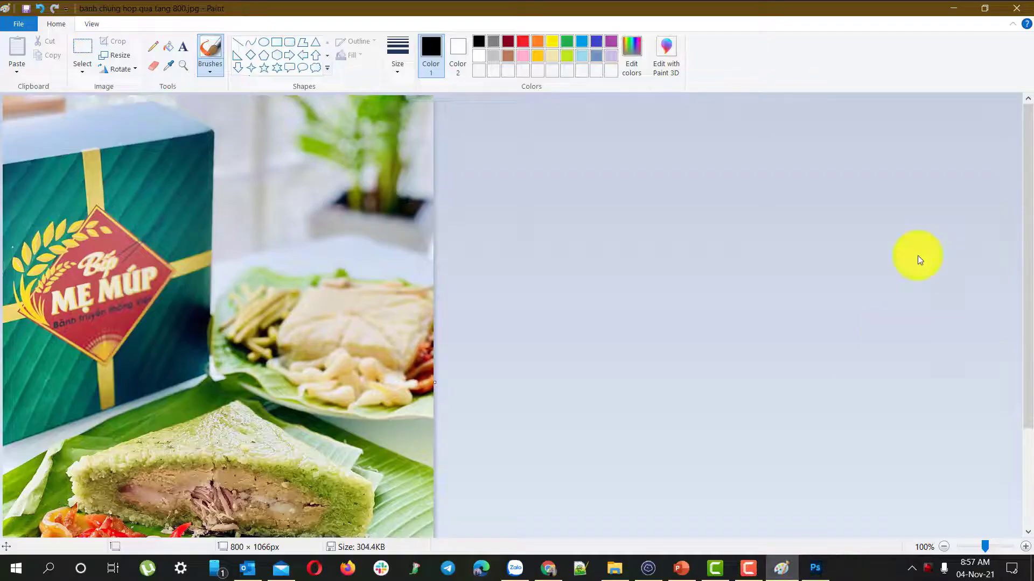
pyautogui.click(1015, 8)
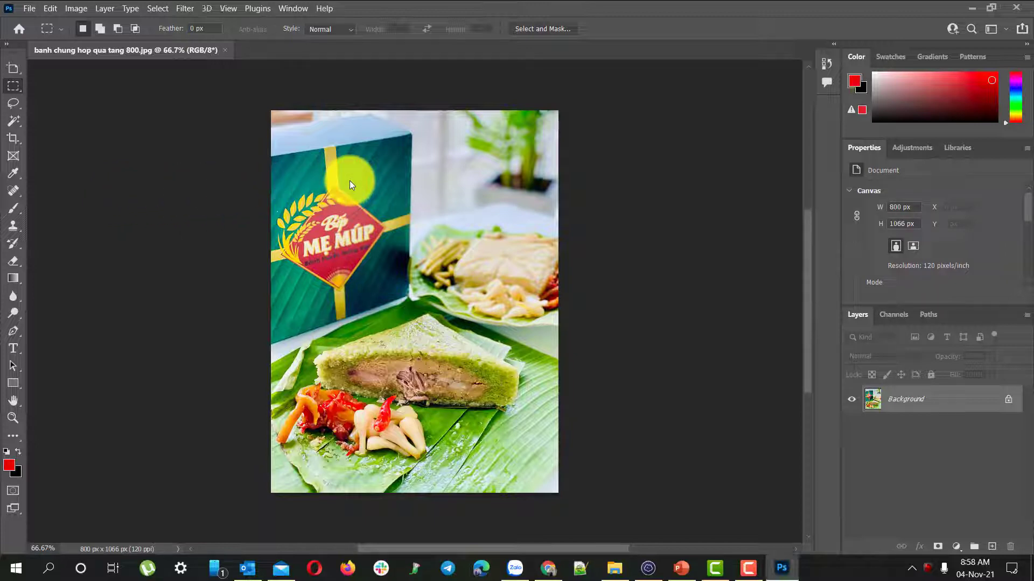
# Step: Crop the image to a 1:1 (Square) ratio, moving the framed area down to centre on the logo and cake slice
pyautogui.press('c')
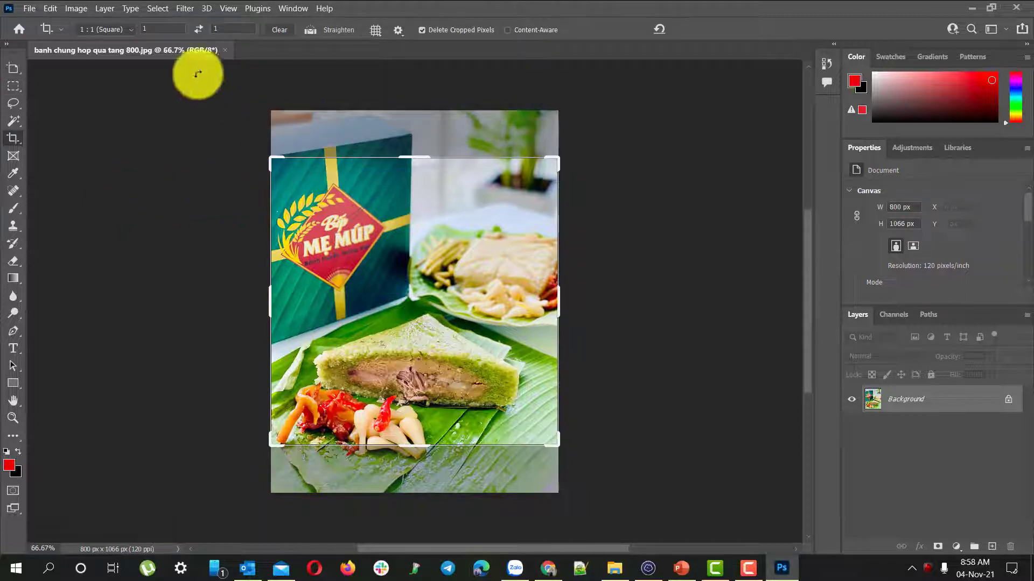
pyautogui.click(131, 30)
pyautogui.press('Down')
pyautogui.press('Down')
pyautogui.press('Down')
pyautogui.press('Down')
pyautogui.press('Down')
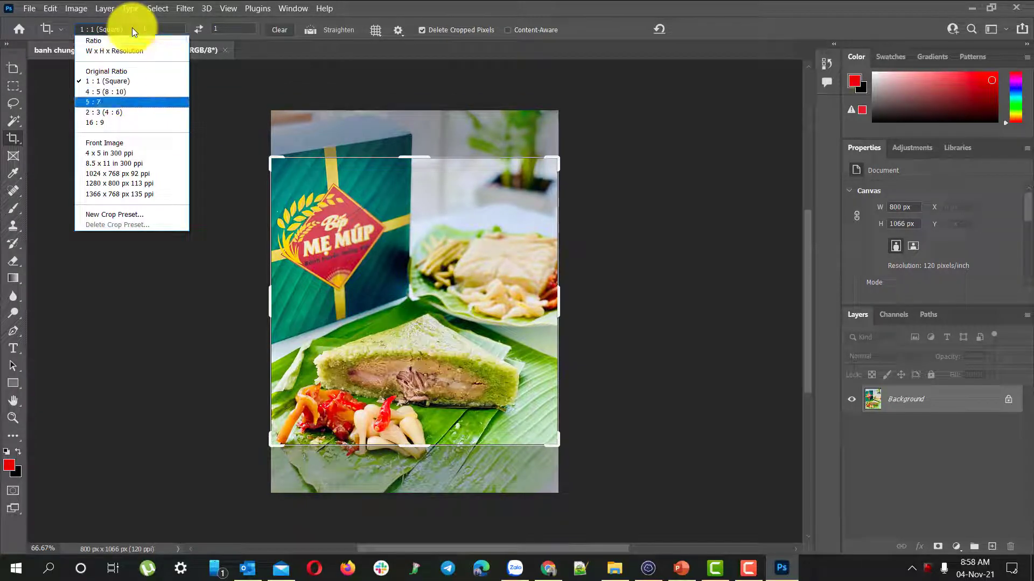
pyautogui.press('Up')
pyautogui.press('Up')
pyautogui.press('Down')
pyautogui.press('Down')
pyautogui.press('Down')
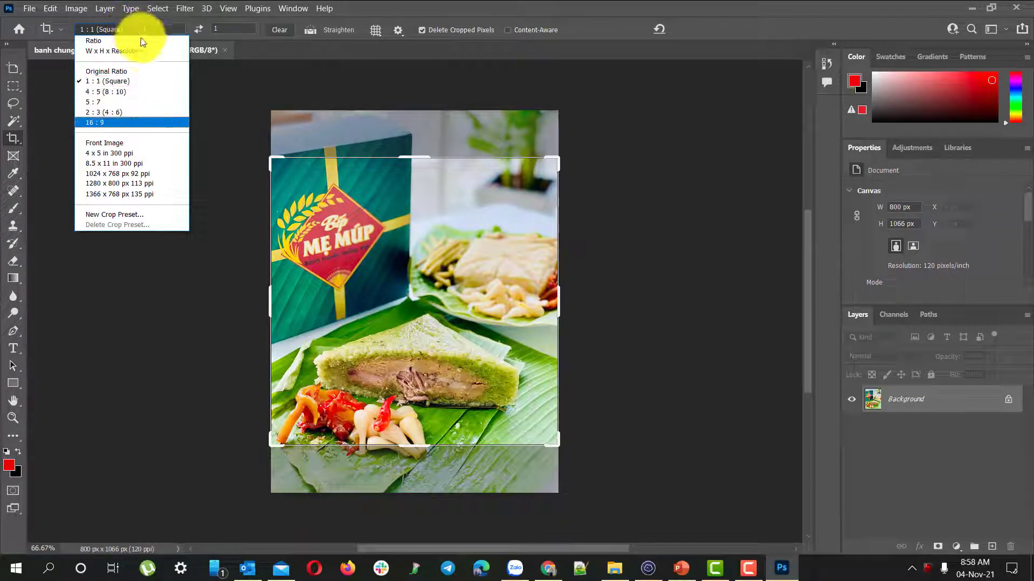
pyautogui.click(179, 81)
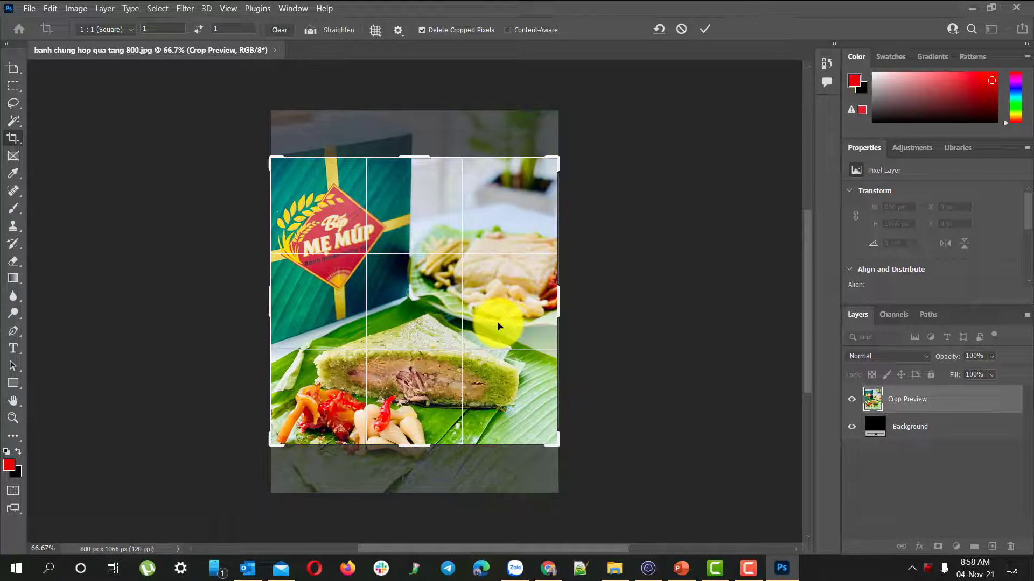
pyautogui.moveTo(510, 293)
pyautogui.mouseDown()
pyautogui.moveTo(507, 258)
pyautogui.moveTo(489, 244)
pyautogui.moveTo(517, 267)
pyautogui.moveTo(515, 294)
pyautogui.moveTo(518, 283)
pyautogui.mouseUp()
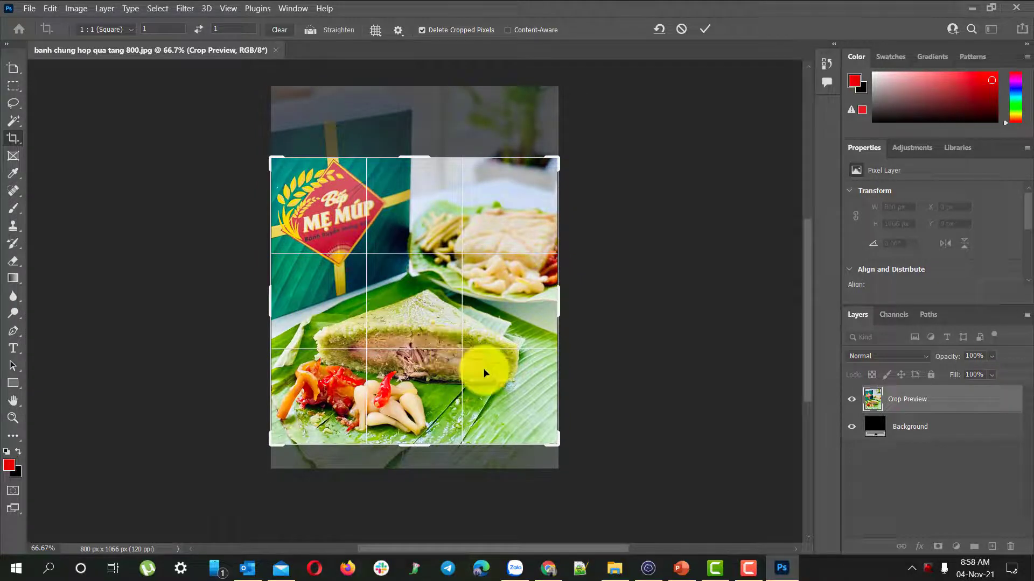
pyautogui.press('Return')
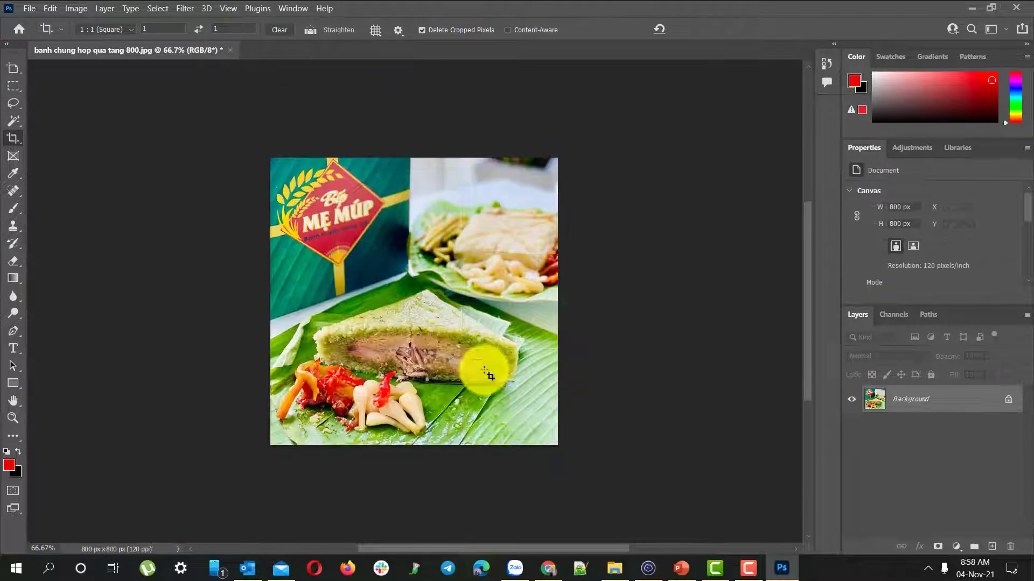
# Step: Prepare a Save for Web (Legacy) export of the cropped image using the JPEG High preset
pyautogui.click(29, 8)
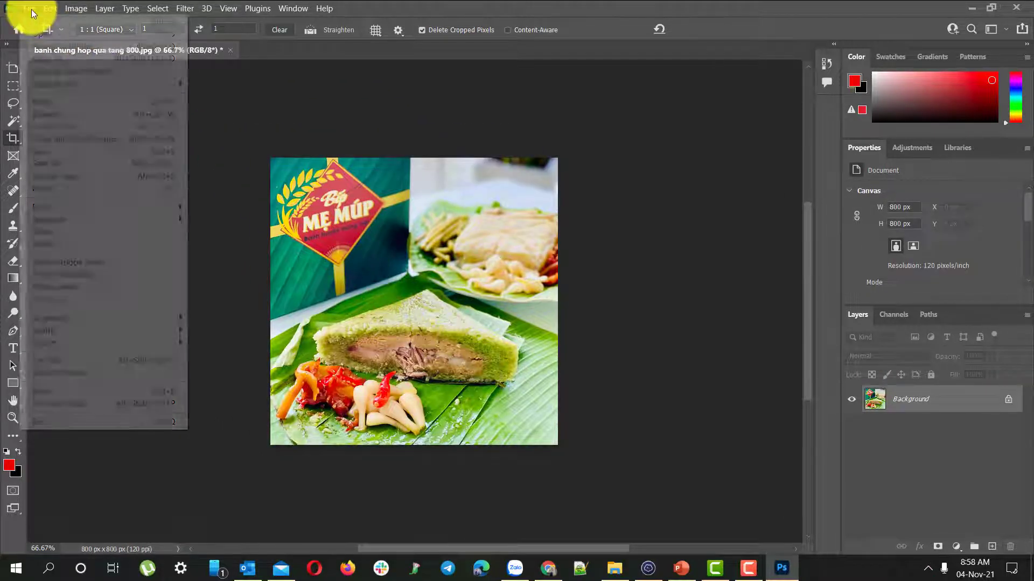
pyautogui.moveTo(131, 209)
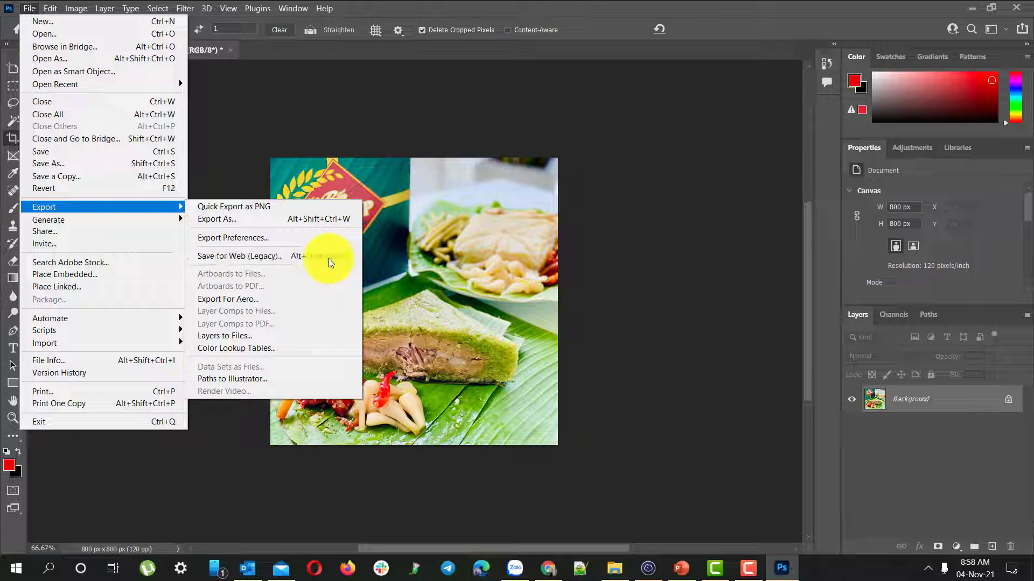
pyautogui.click(297, 257)
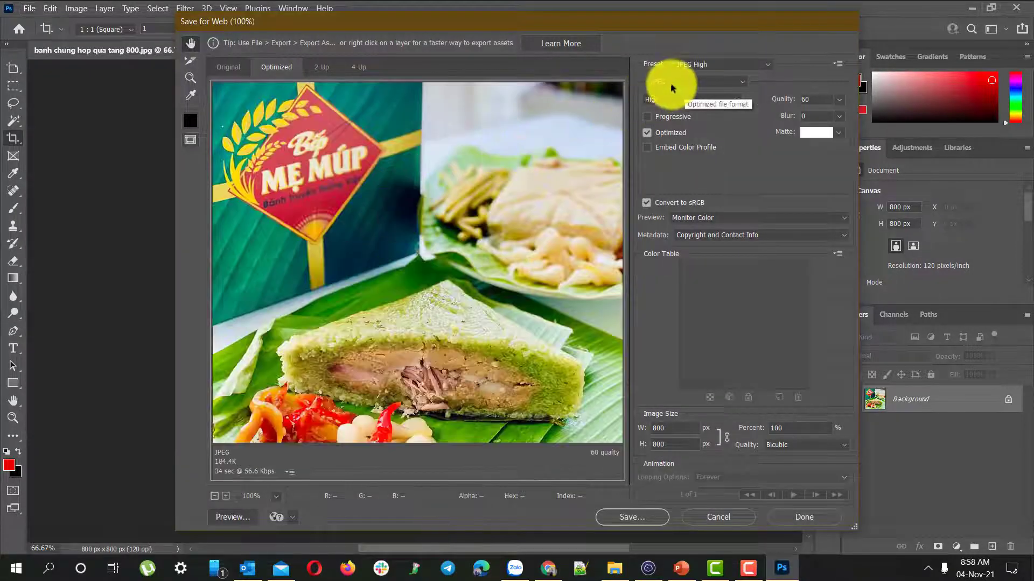
pyautogui.click(671, 84)
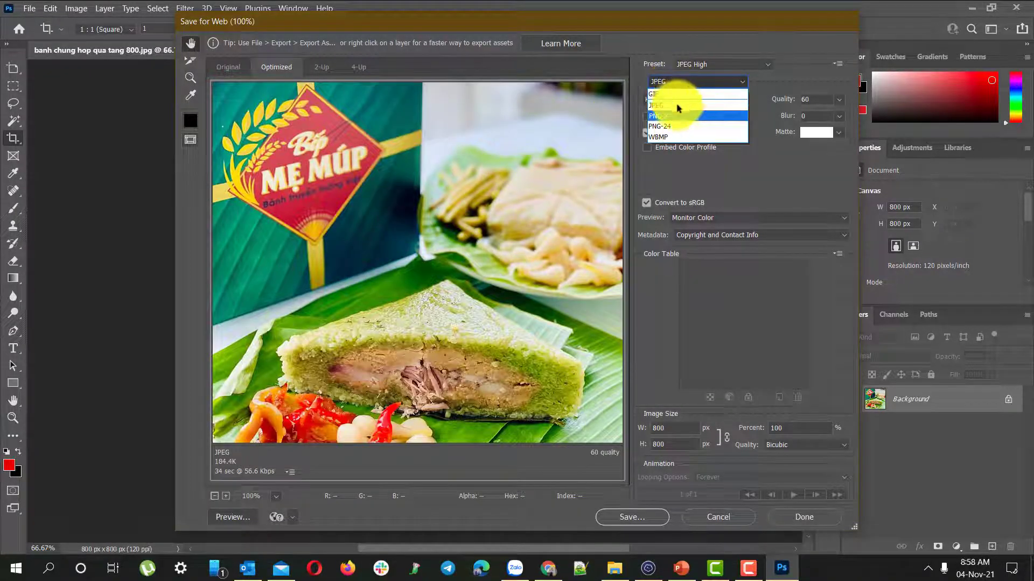
pyautogui.click(671, 101)
pyautogui.click(703, 64)
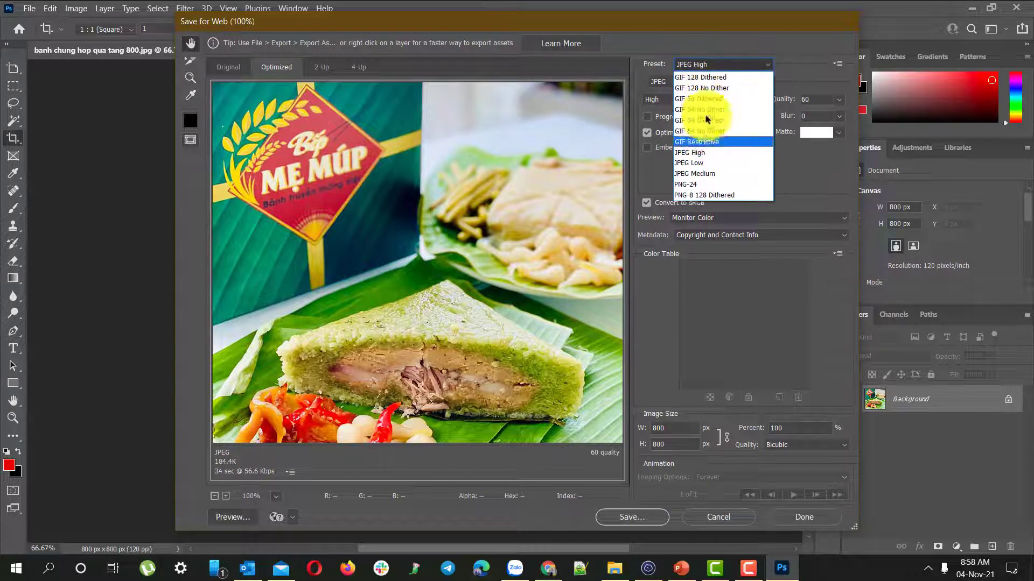
pyautogui.click(696, 152)
pyautogui.doubleClick(674, 427)
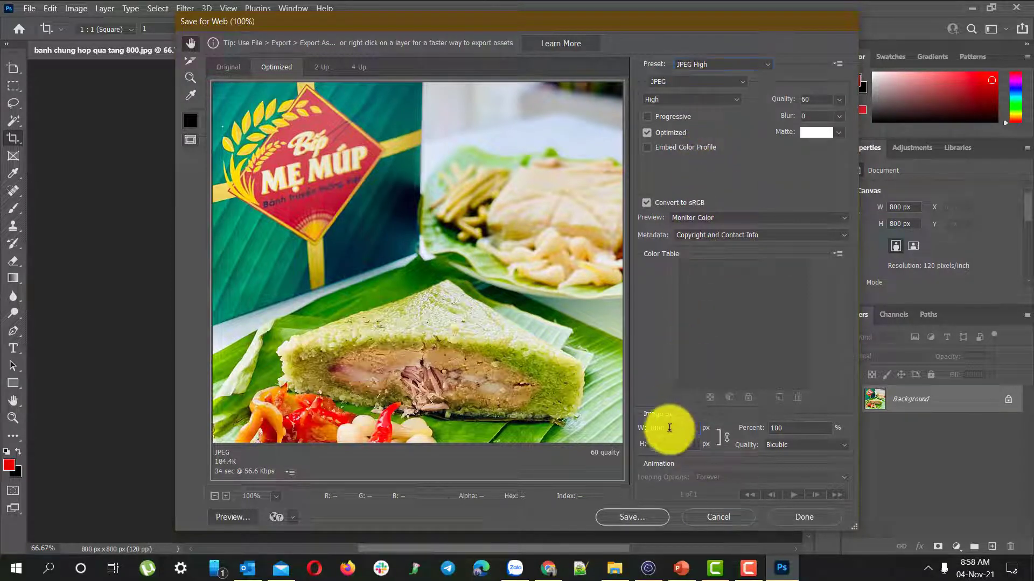
# Step: Save the optimized image in Downloads as "banh-chung-hop-qua-tang-edit.jpg"
pyautogui.click(628, 518)
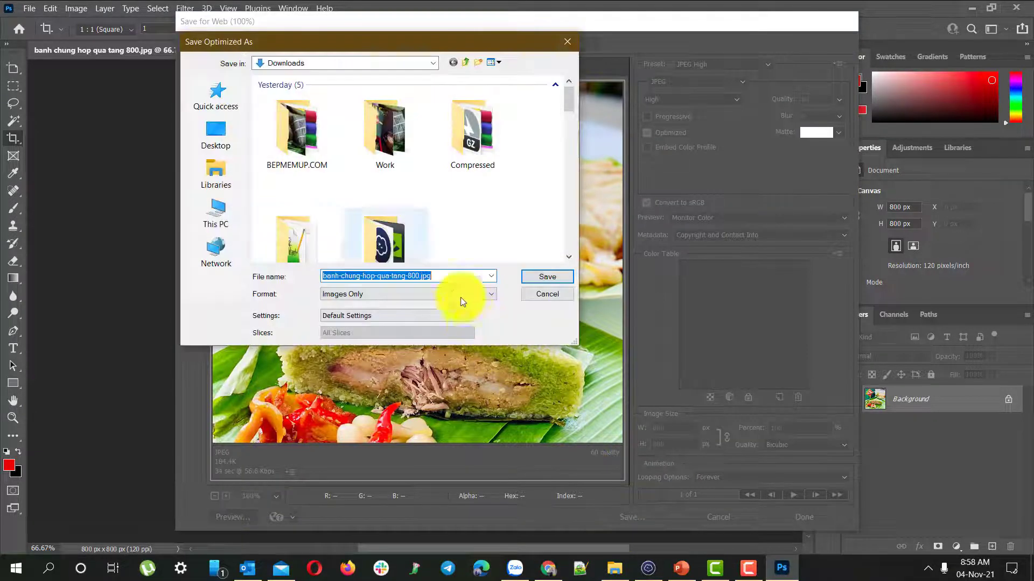
pyautogui.click(445, 277)
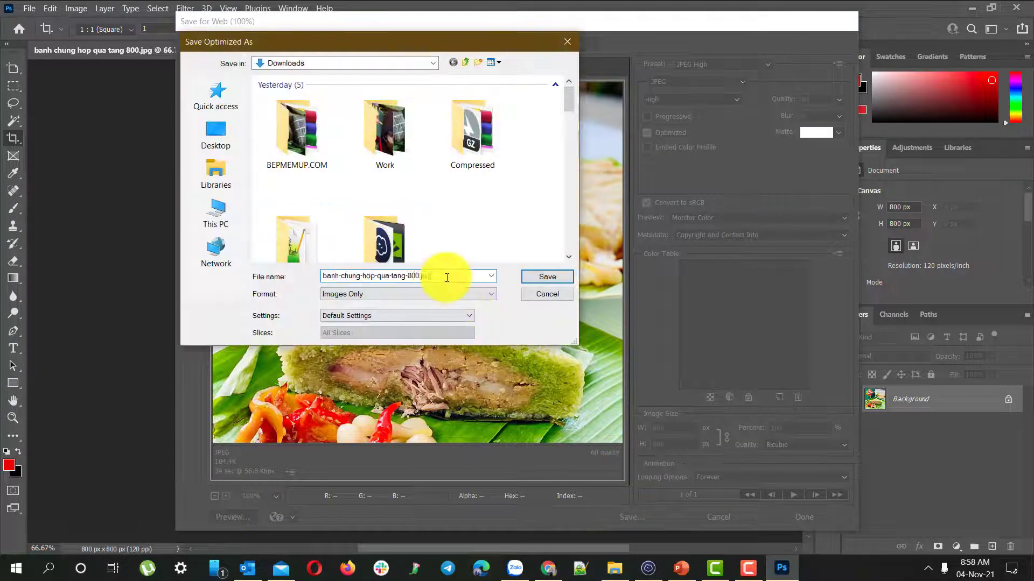
pyautogui.doubleClick(410, 276)
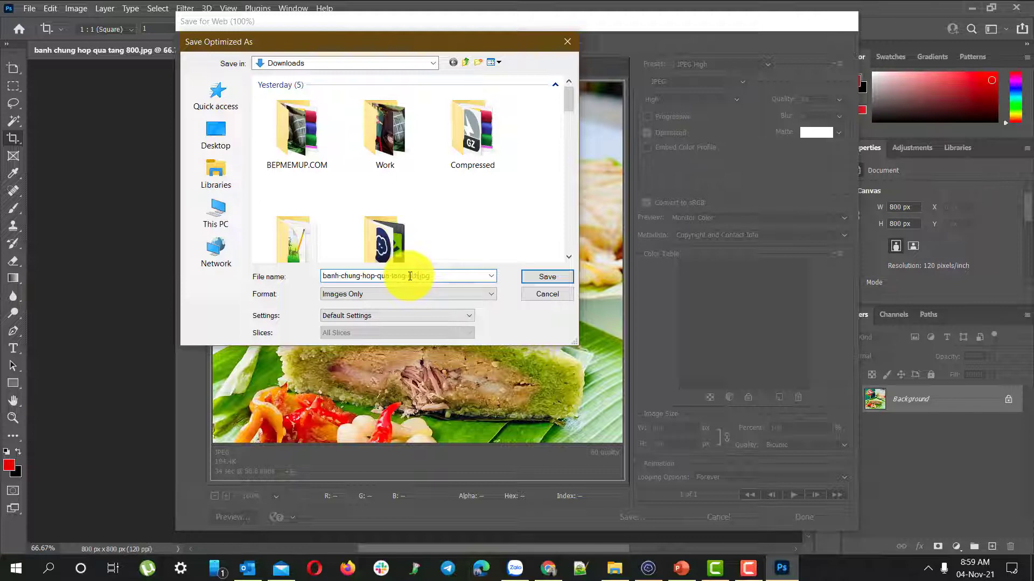
pyautogui.press('Return')
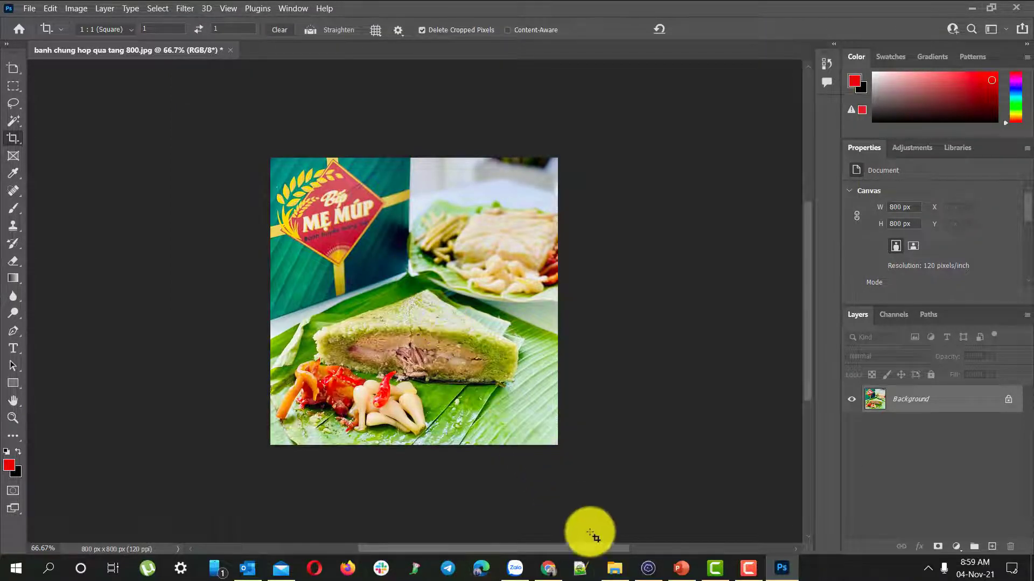
# Step: Check the dimensions and file size of "banh-chung-hop-qua-tang-edit.jpg" in the Downloads folder in File Explorer
pyautogui.click(614, 565)
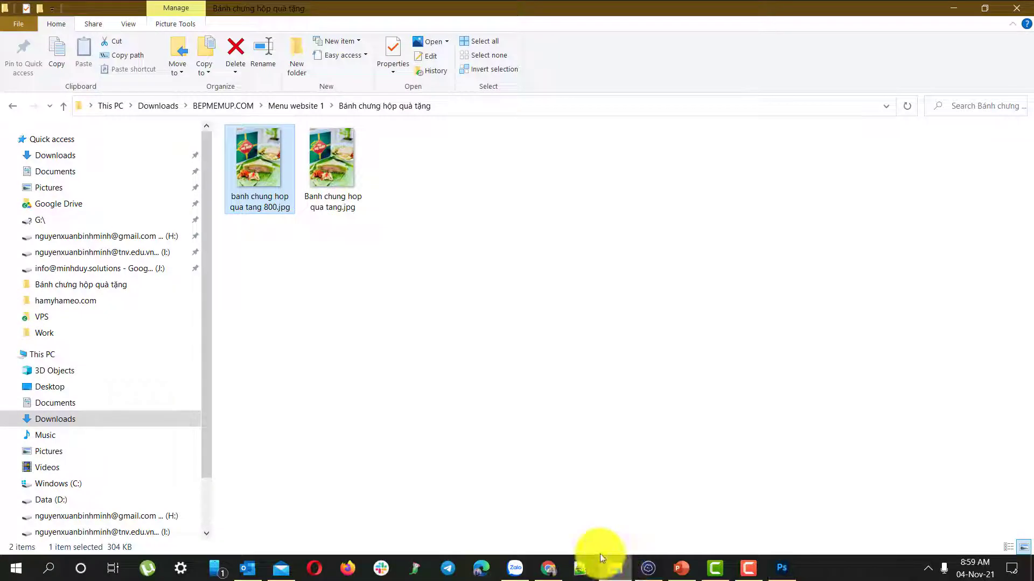
pyautogui.click(161, 105)
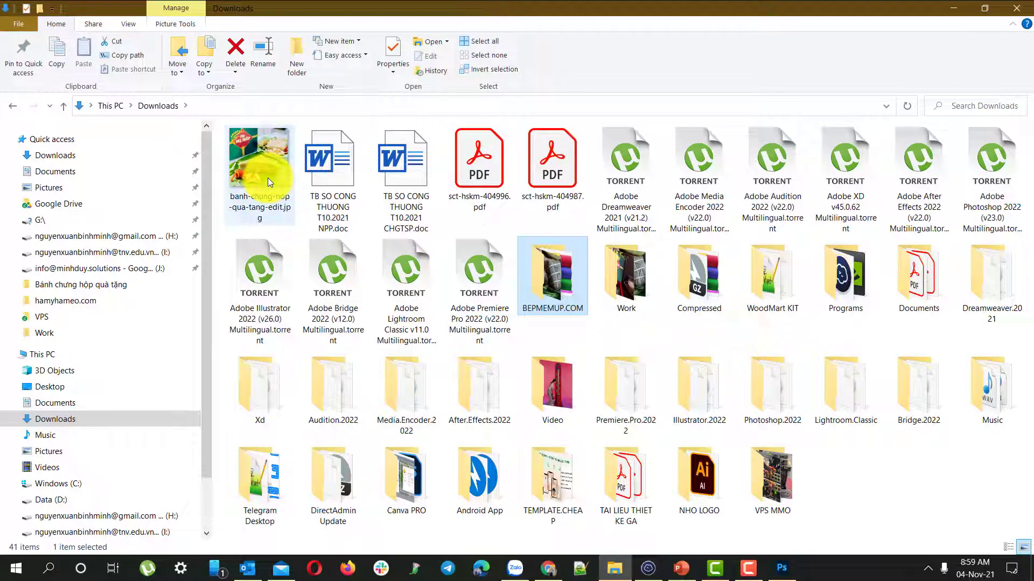
pyautogui.moveTo(267, 178)
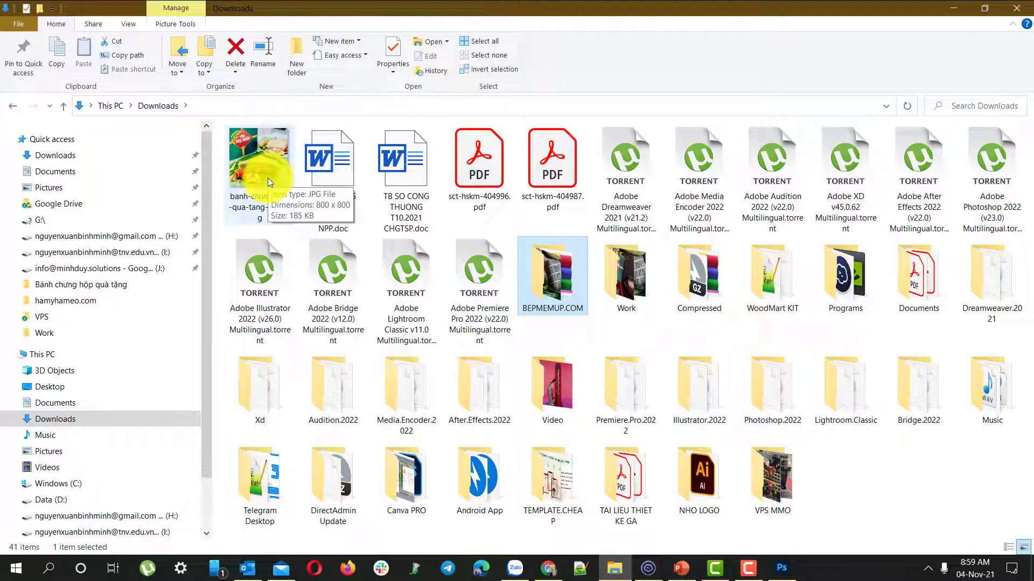
pyautogui.click(267, 178)
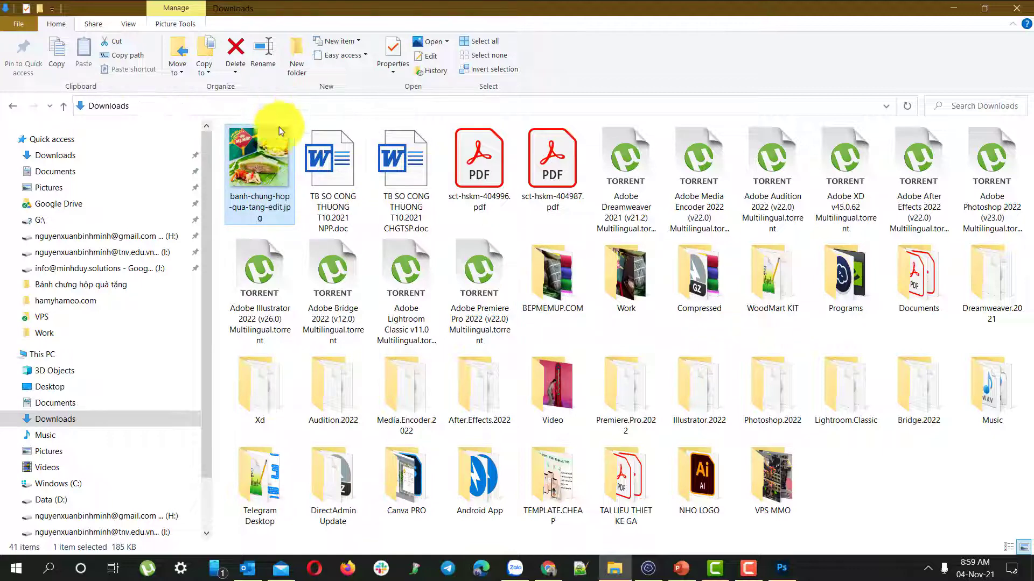
# Step: Switch to Chrome and open compressor.io in a new tab
pyautogui.moveTo(279, 127); pyautogui.dragTo(567, 517)
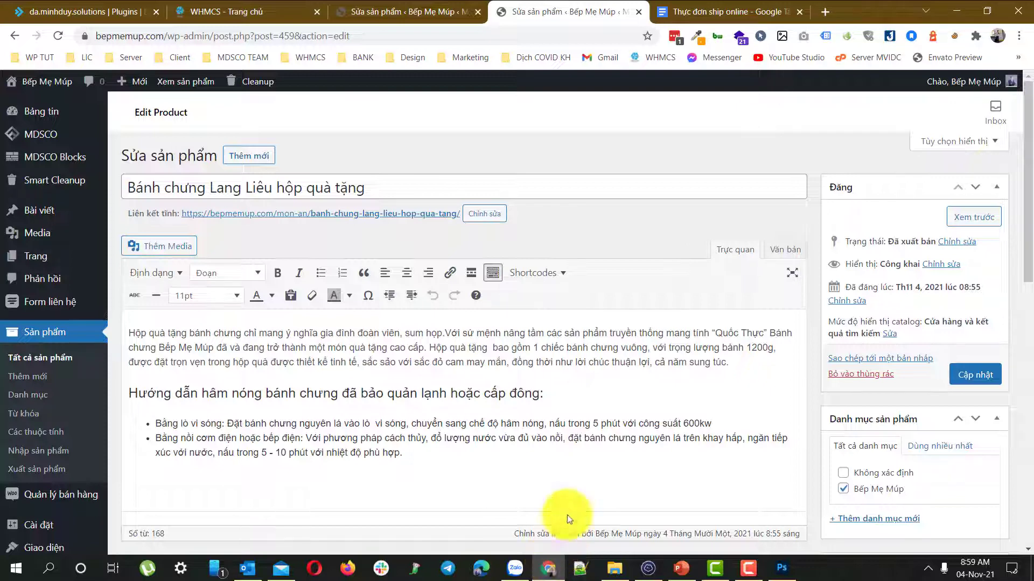
pyautogui.click(727, 12)
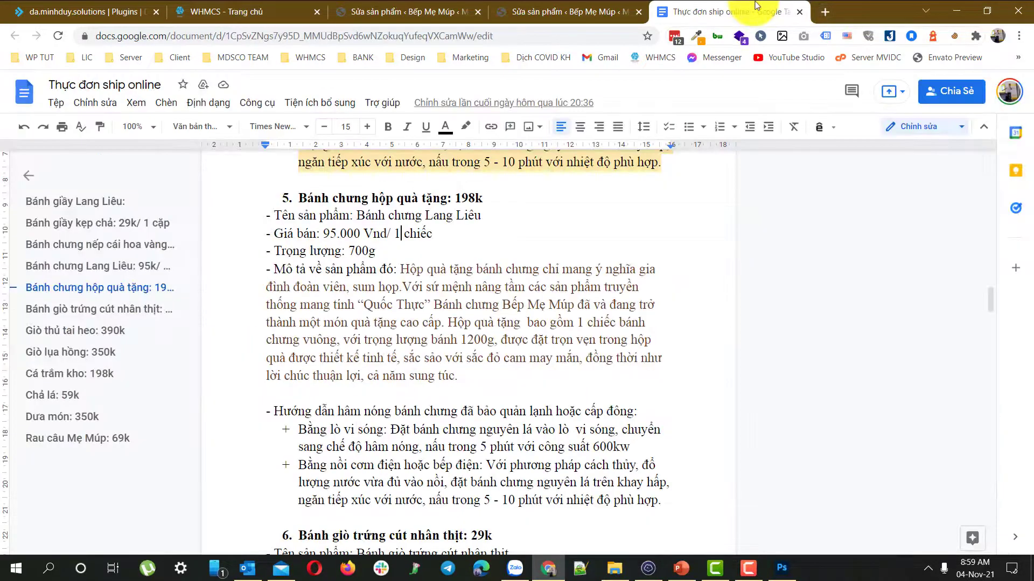
pyautogui.click(825, 10)
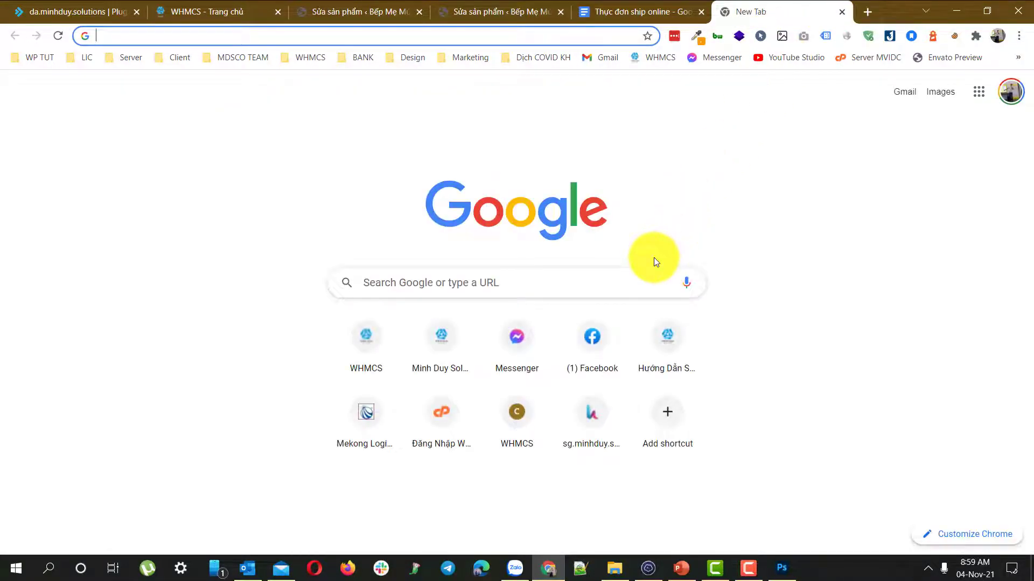
pyautogui.write('com')
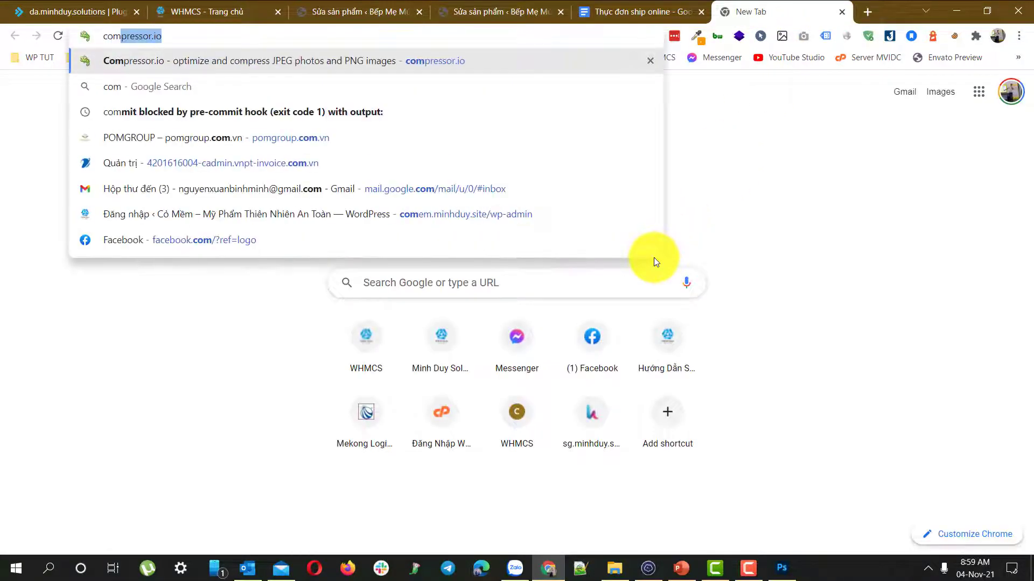
pyautogui.click(410, 59)
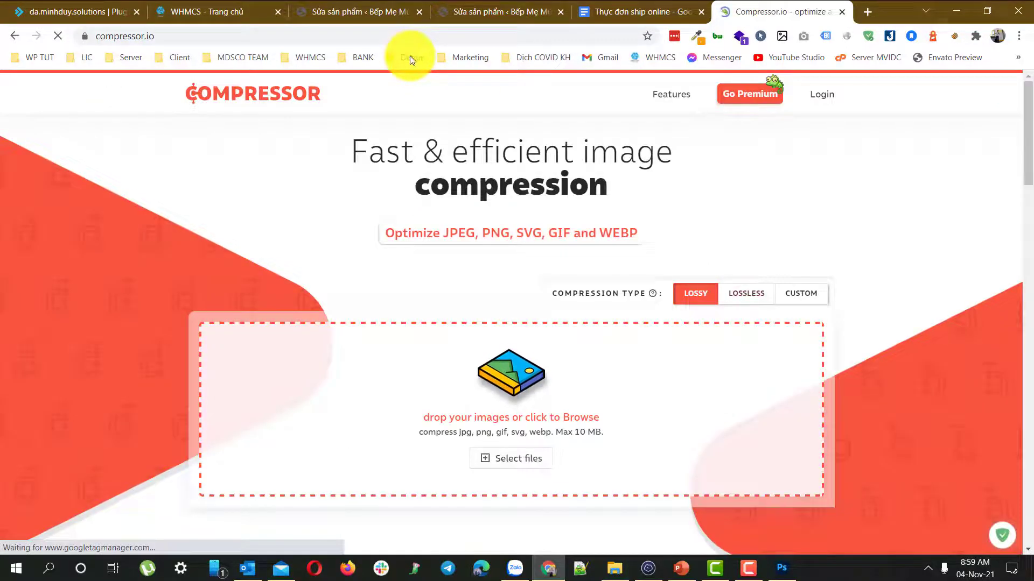
# Step: Upload "banh-chung-hop-qua-tang-edit.jpg" from Downloads for lossy compression and look over the result
pyautogui.click(506, 464)
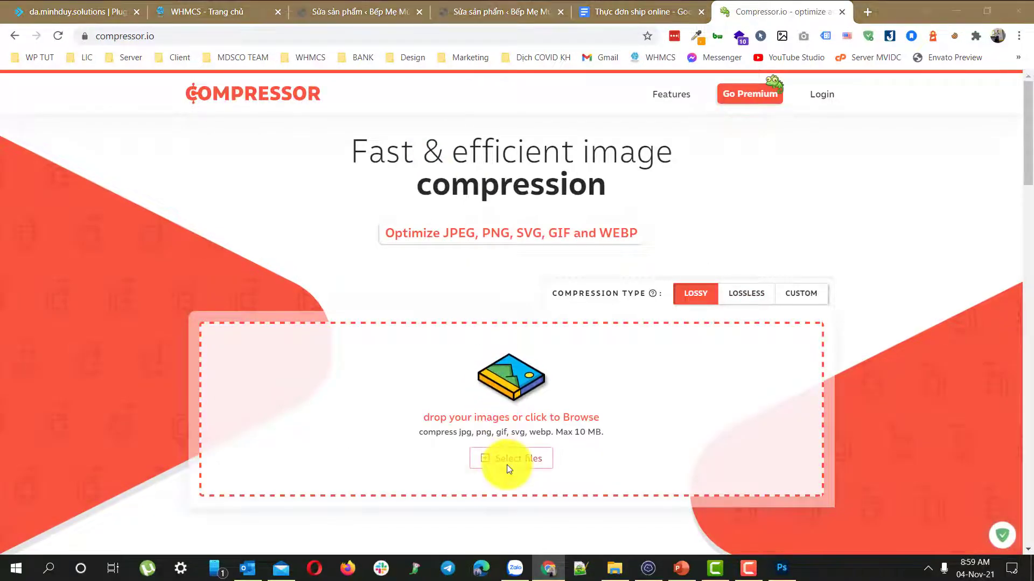
pyautogui.scroll(2, 65, 104)
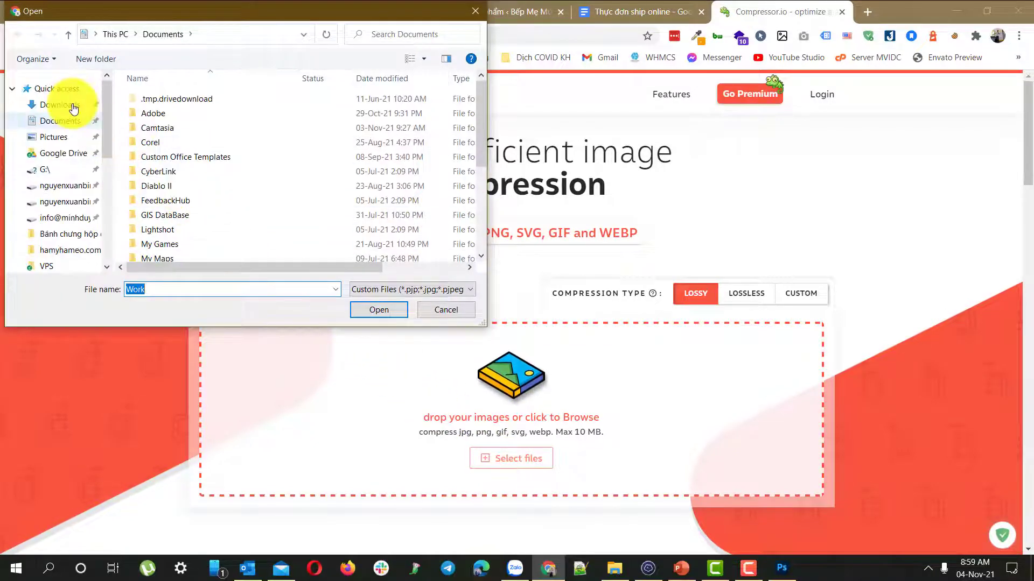
pyautogui.click(83, 107)
pyautogui.doubleClick(163, 111)
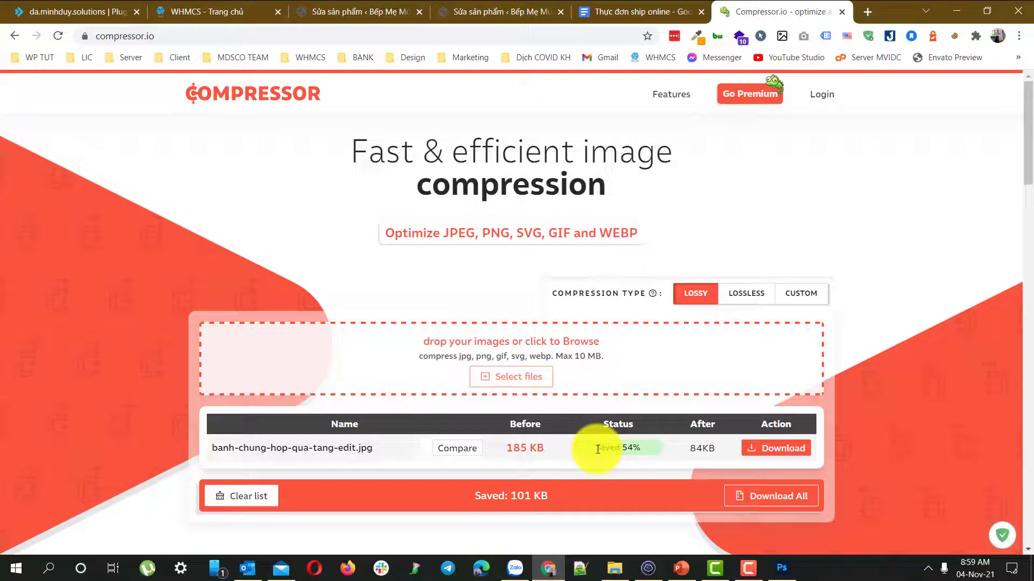
pyautogui.scroll(-5, 598, 449)
pyautogui.scroll(5, 596, 454)
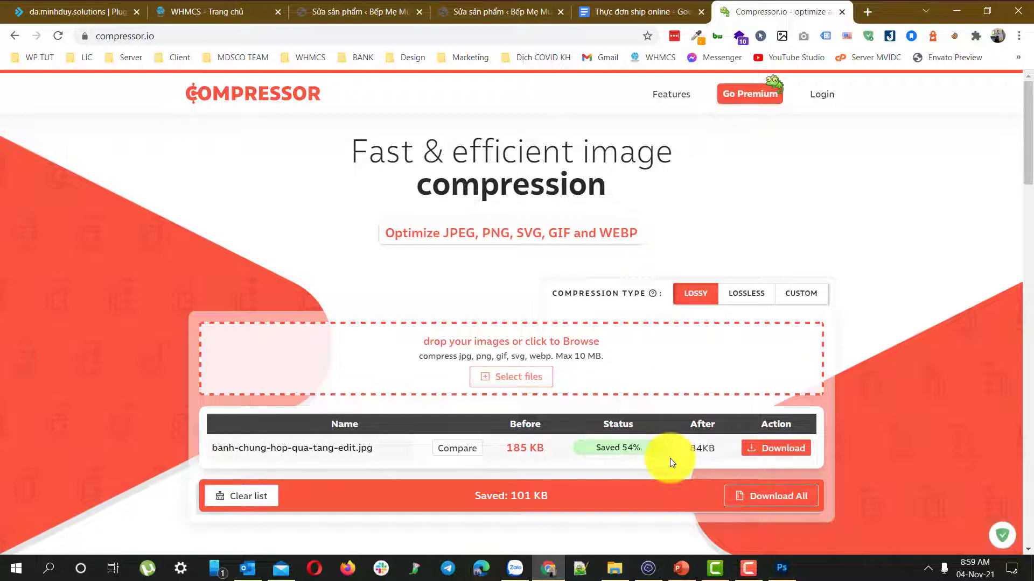
# Step: Download the compressed image to Downloads as "banh-chung-hop-qua-tang-edit-1c.jpg"
pyautogui.click(768, 450)
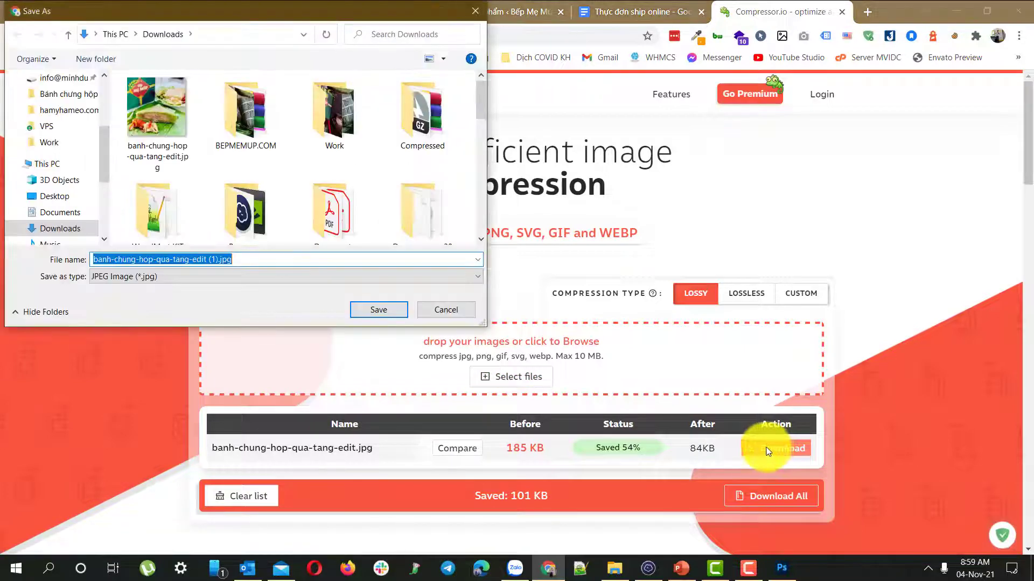
pyautogui.click(220, 260)
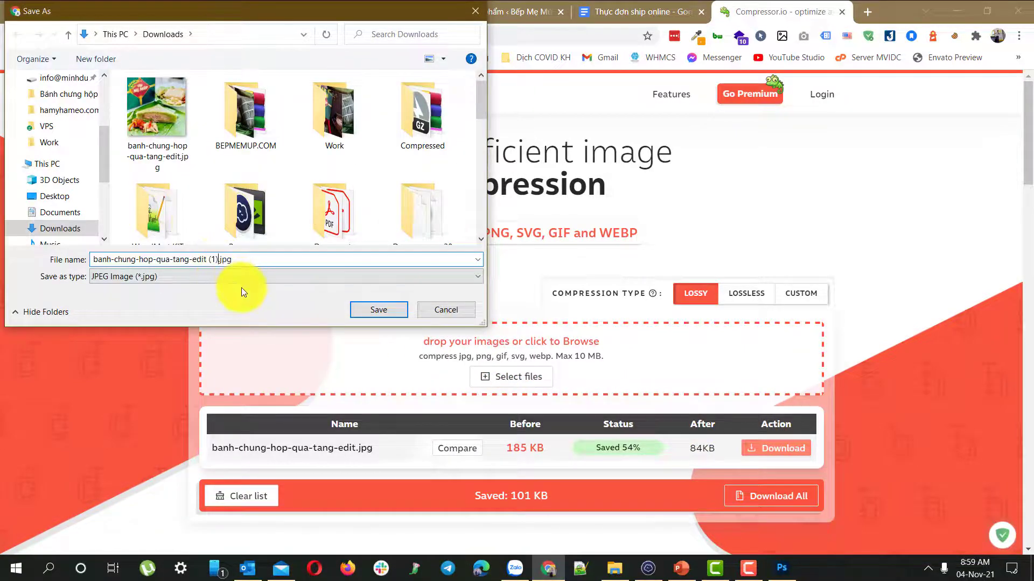
pyautogui.press('BackSpace')
pyautogui.press('BackSpace')
pyautogui.press('BackSpace')
pyautogui.press('BackSpace')
pyautogui.press('Return')
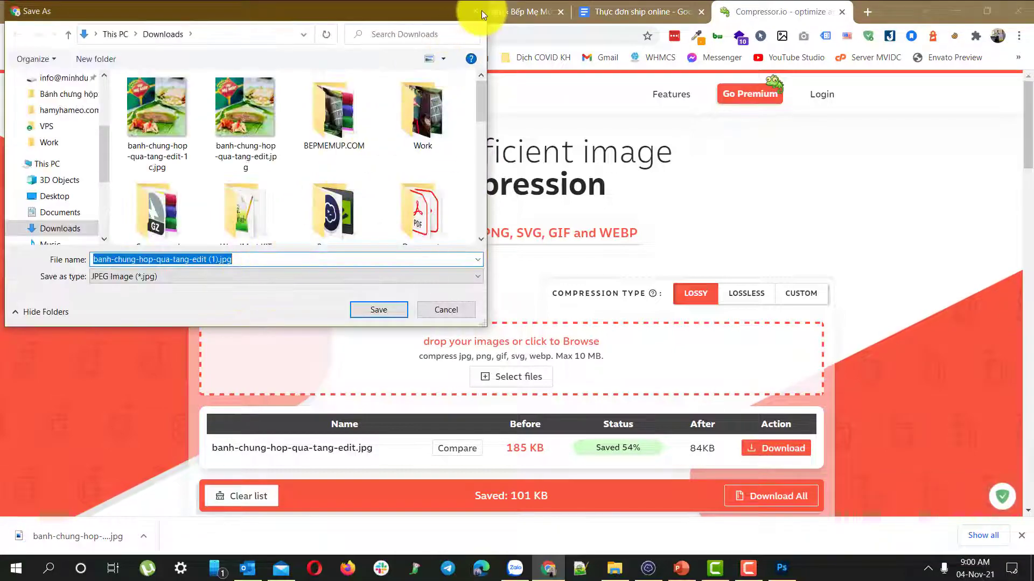
# Step: Check the compressed "banh-chung-hop-qua-tang-edit-1c.jpg" against the uncompressed image in File Explorer and Photos
pyautogui.click(616, 572)
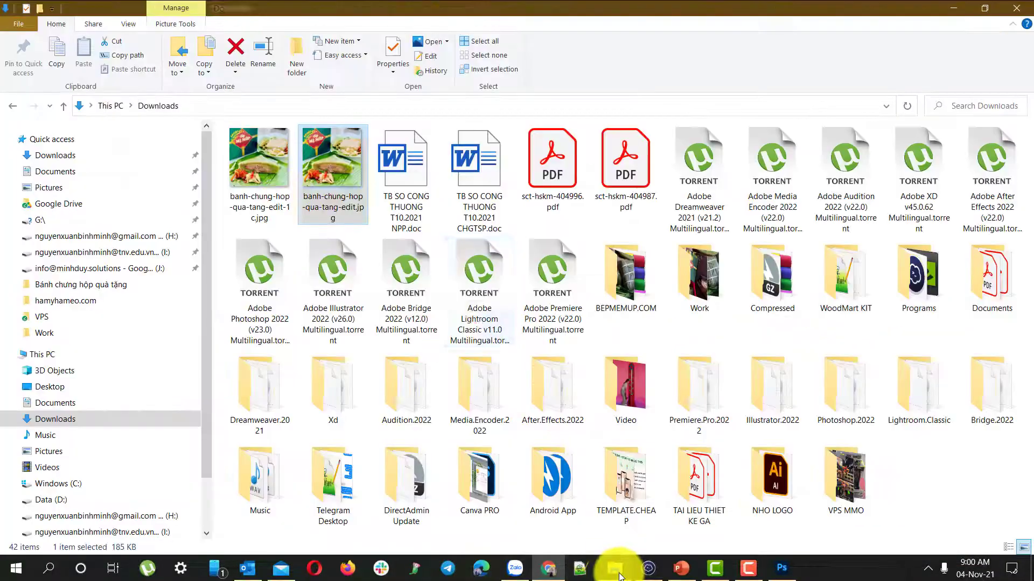
pyautogui.click(264, 147)
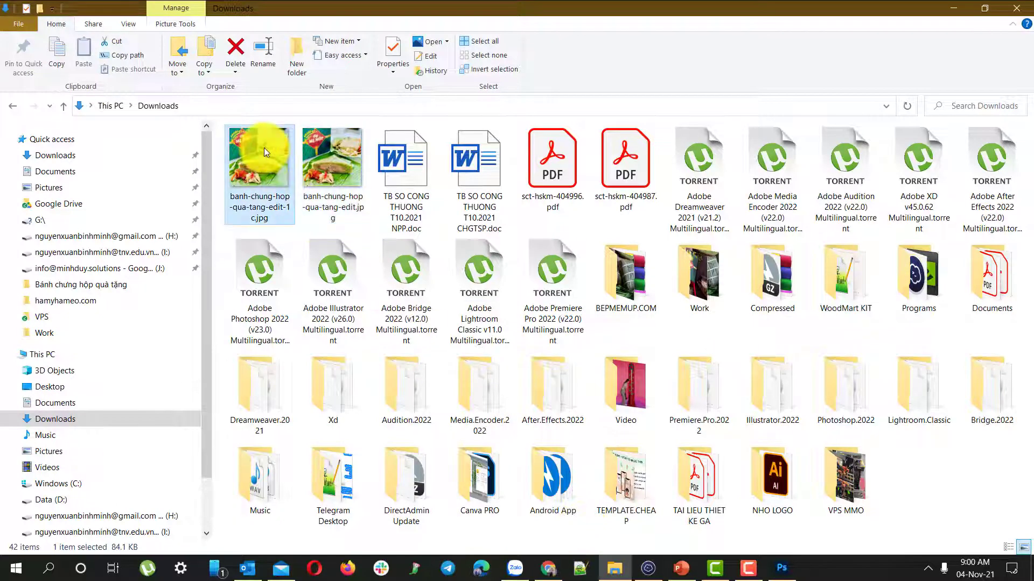
pyautogui.doubleClick(329, 159)
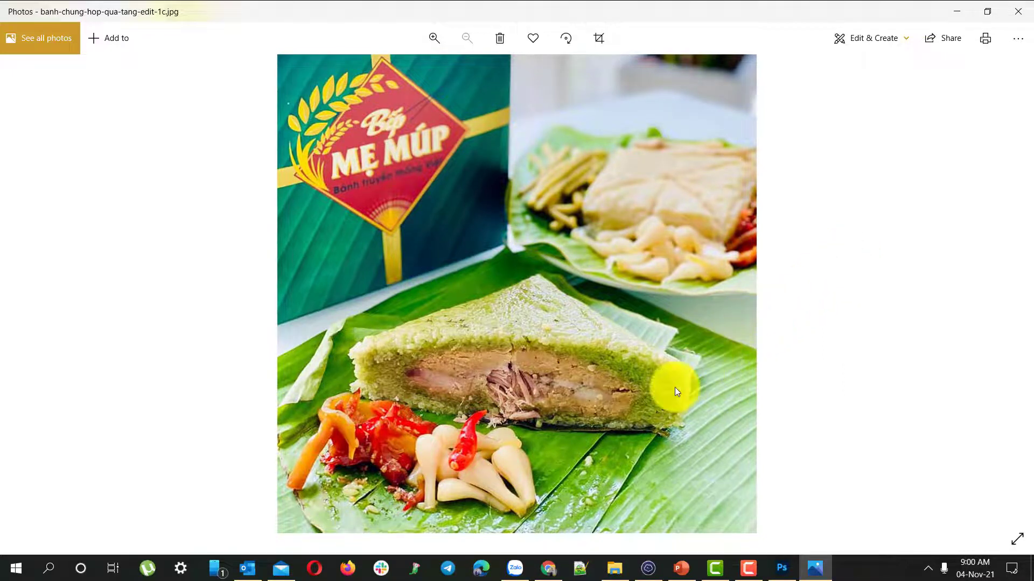
# Step: Close the photo viewer and compare the file sizes of "banh-chung-hop-qua-tang-edit-1c.jpg" and "banh-chung-hop-qua-tang-edit.jpg" in Downloads
pyautogui.scroll(-1, 674, 386)
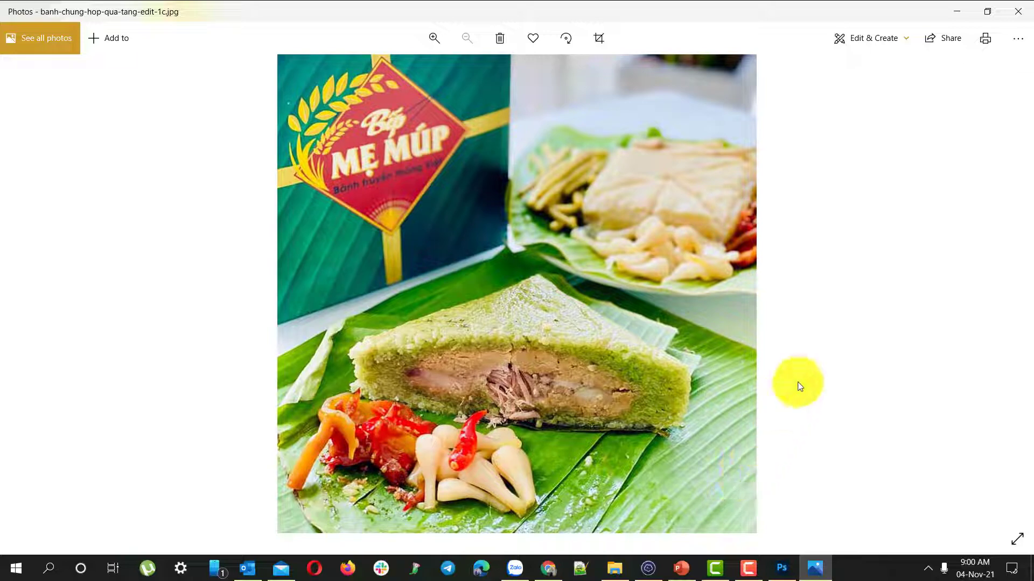
pyautogui.click(1026, 11)
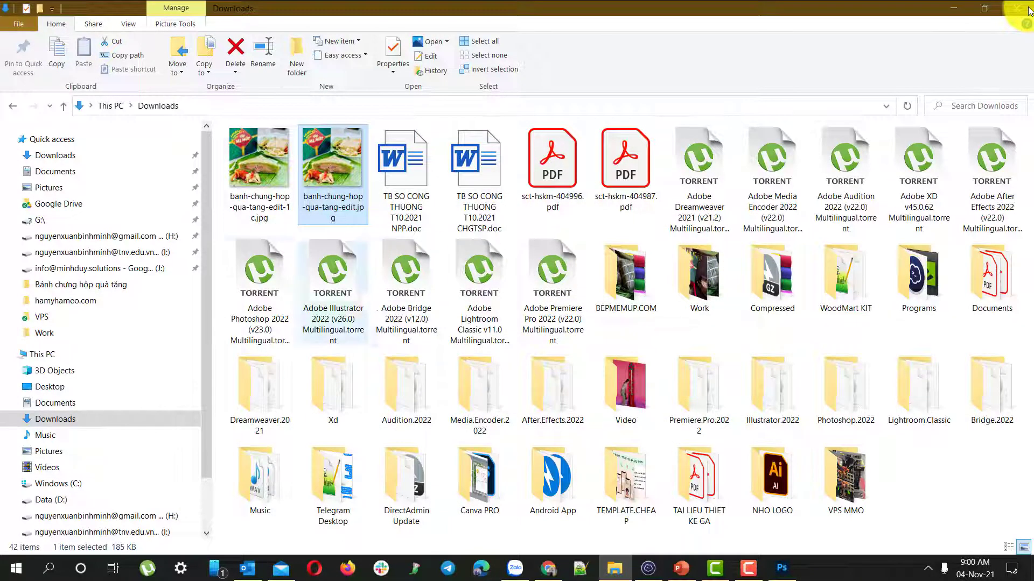
pyautogui.click(266, 179)
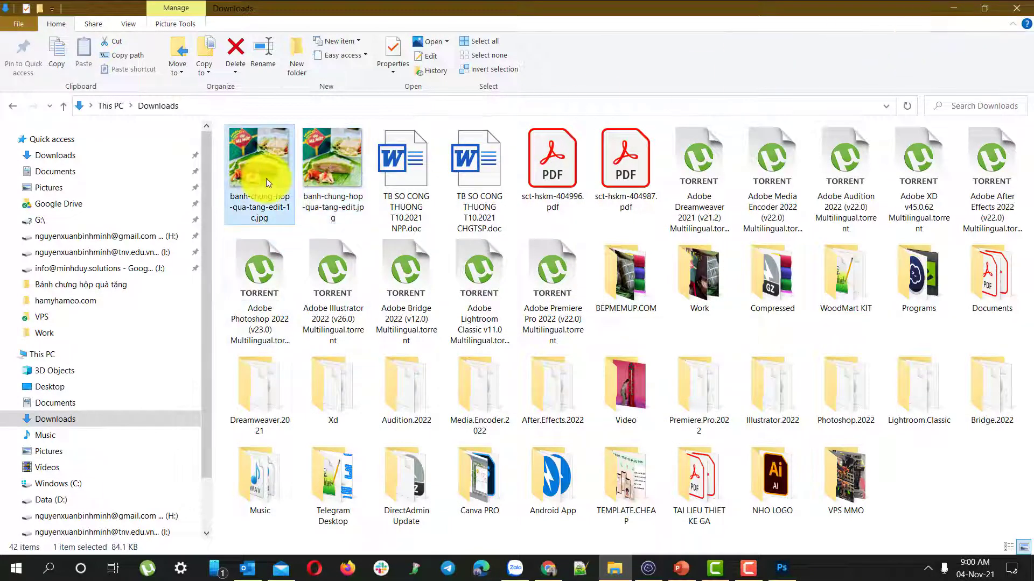
pyautogui.click(331, 176)
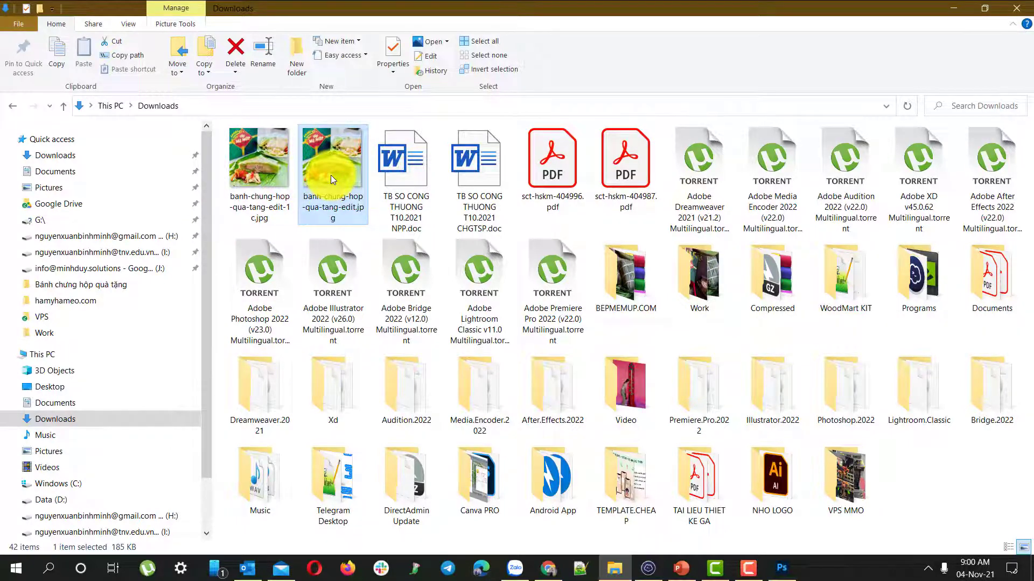
pyautogui.click(253, 168)
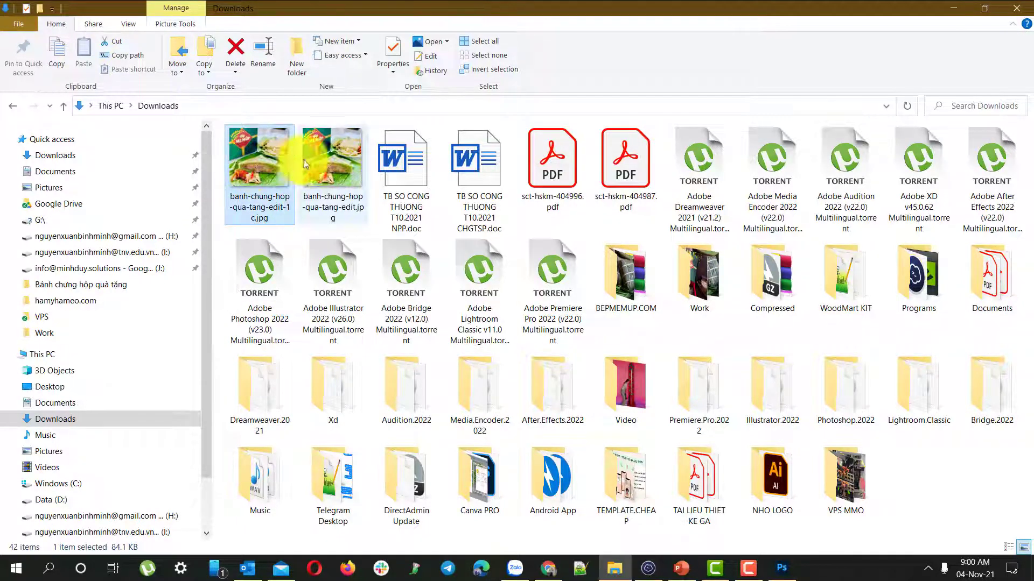
pyautogui.click(320, 161)
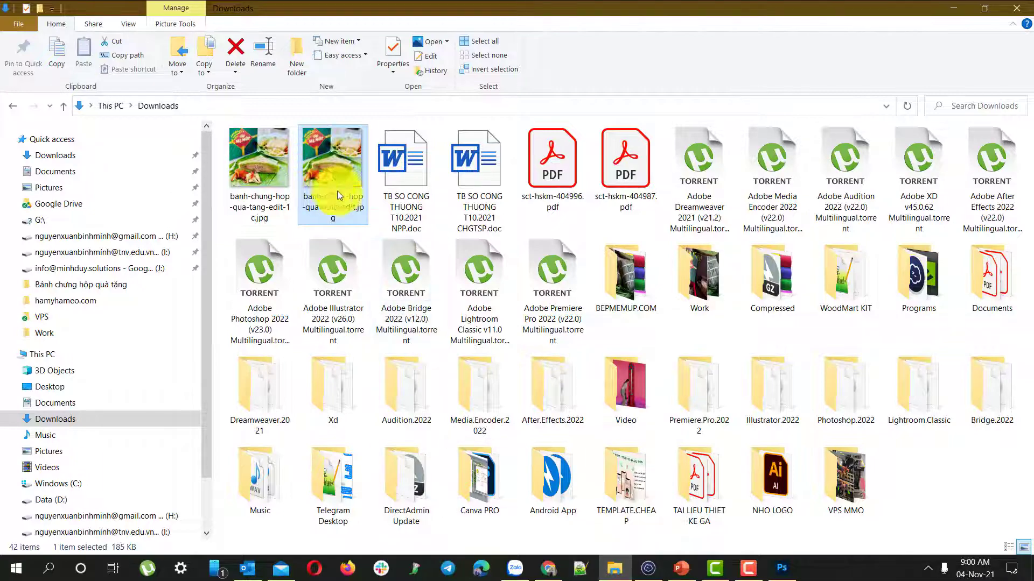
# Step: Switch to the product editor in Chrome, upload "banh-chung-hop-qua-tang-edit-1c.jpg" from Downloads and set it as the product image
pyautogui.click(548, 568)
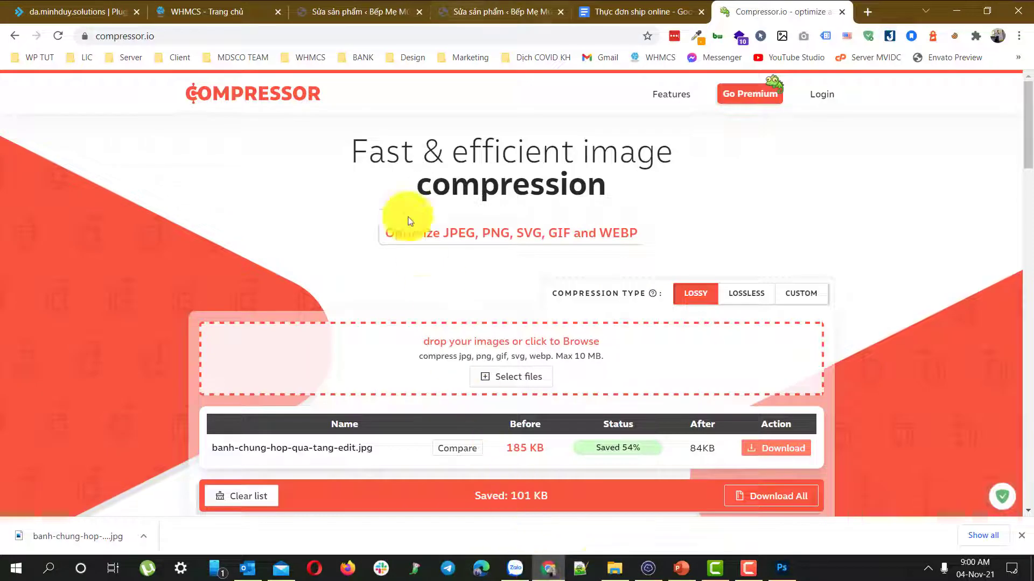
pyautogui.click(330, 6)
pyautogui.press('pagedown')
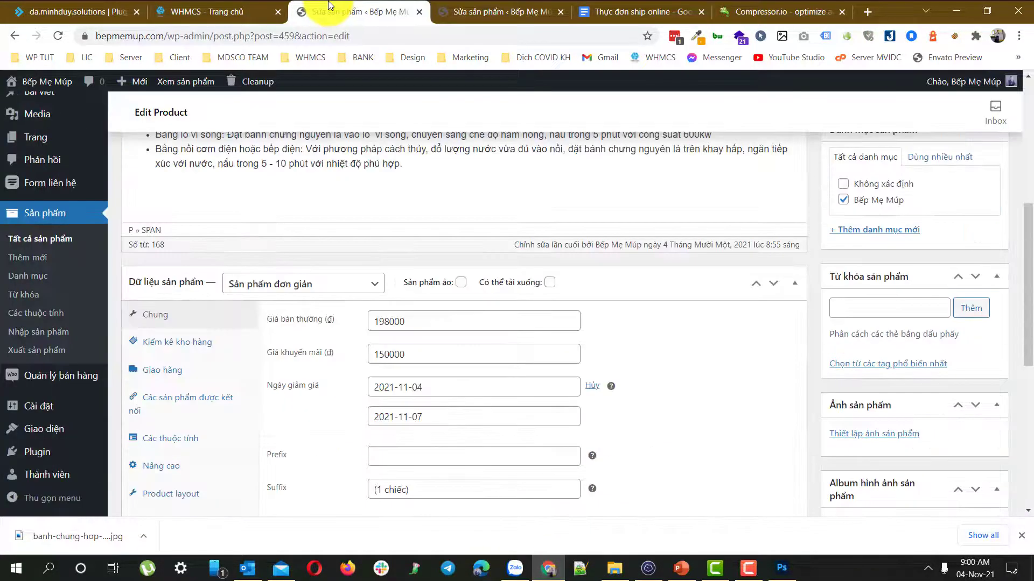
pyautogui.click(885, 434)
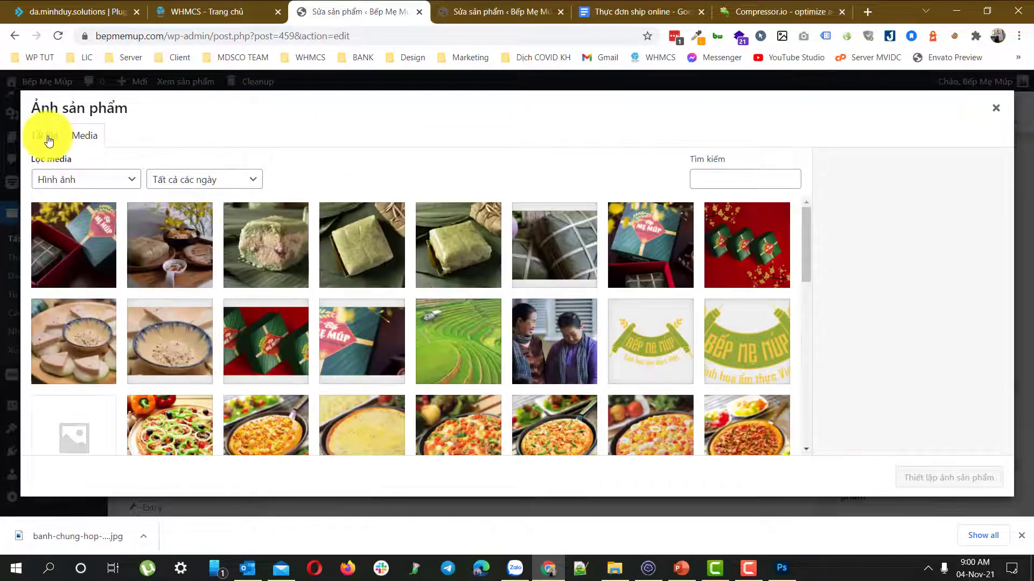
pyautogui.click(46, 136)
pyautogui.click(515, 321)
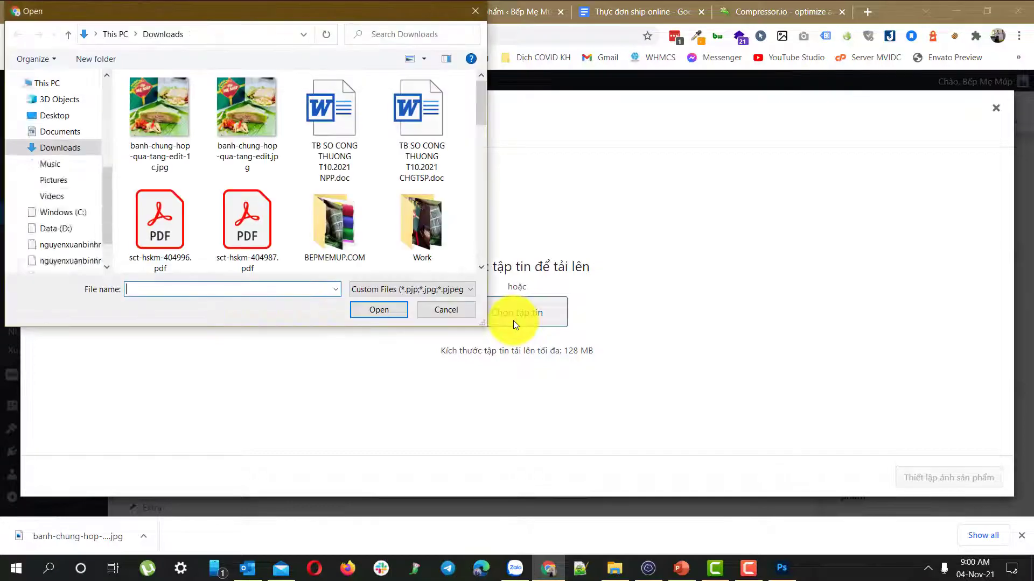
pyautogui.doubleClick(172, 112)
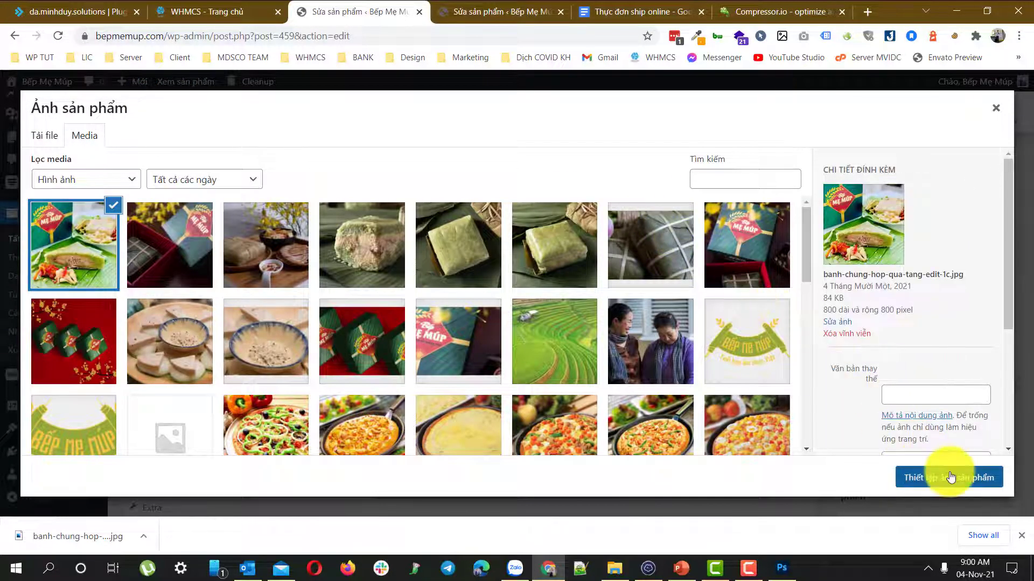
pyautogui.click(952, 478)
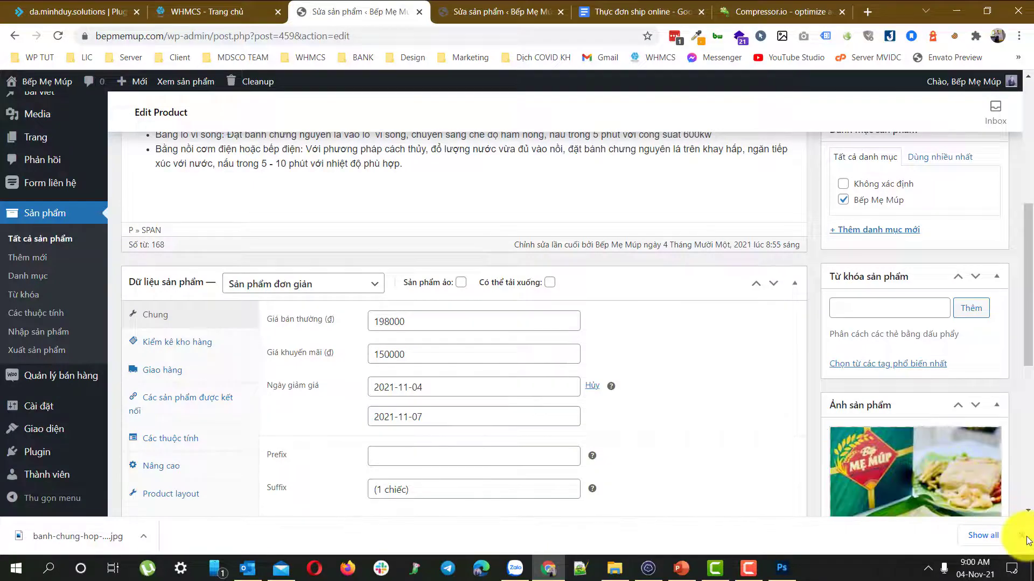
# Step: Update the product, close the second product-editing tab and return to the first one
pyautogui.scroll(-6, 1016, 512)
pyautogui.scroll(8, 1016, 512)
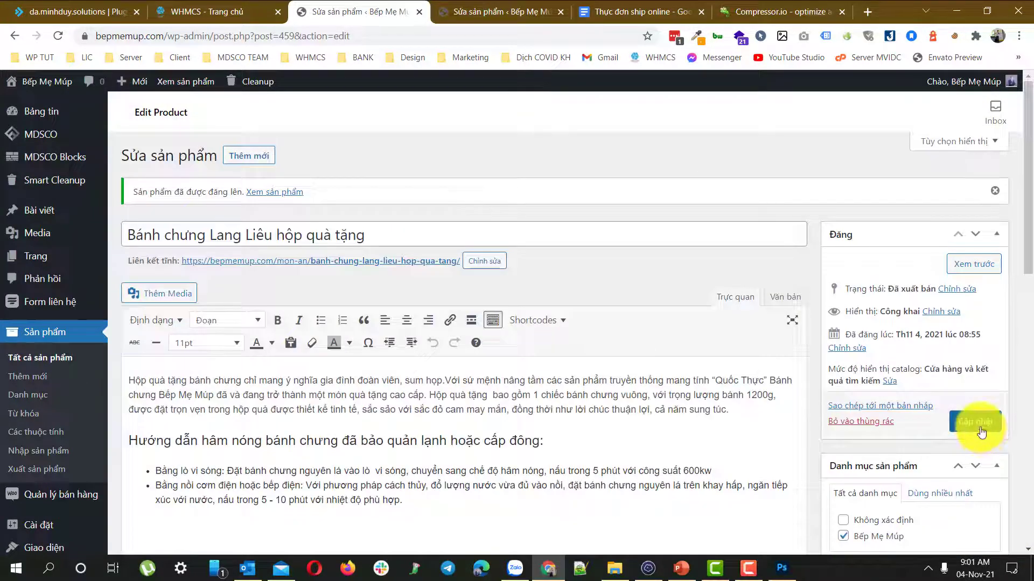
pyautogui.click(980, 426)
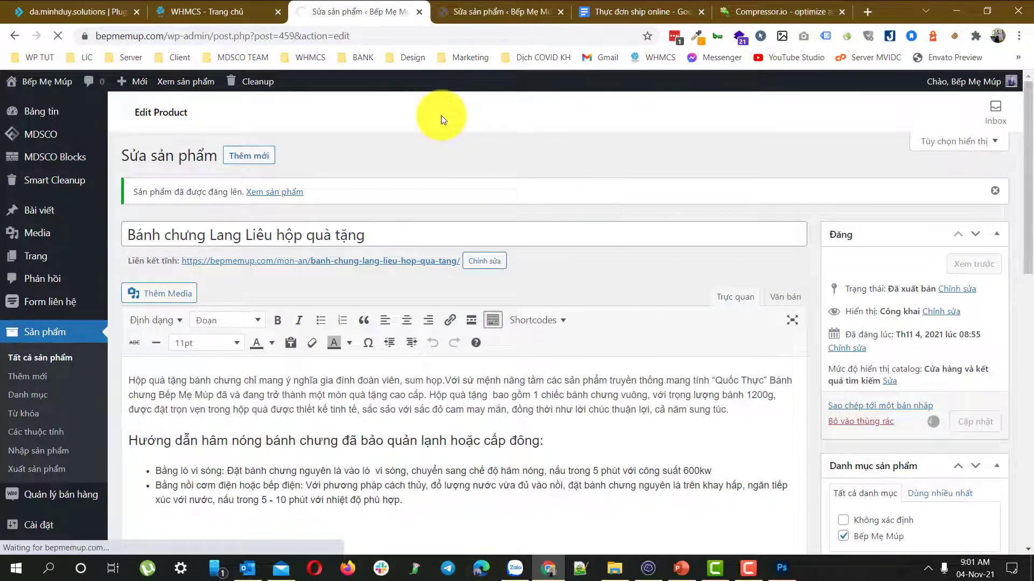
pyautogui.click(485, 12)
pyautogui.click(562, 12)
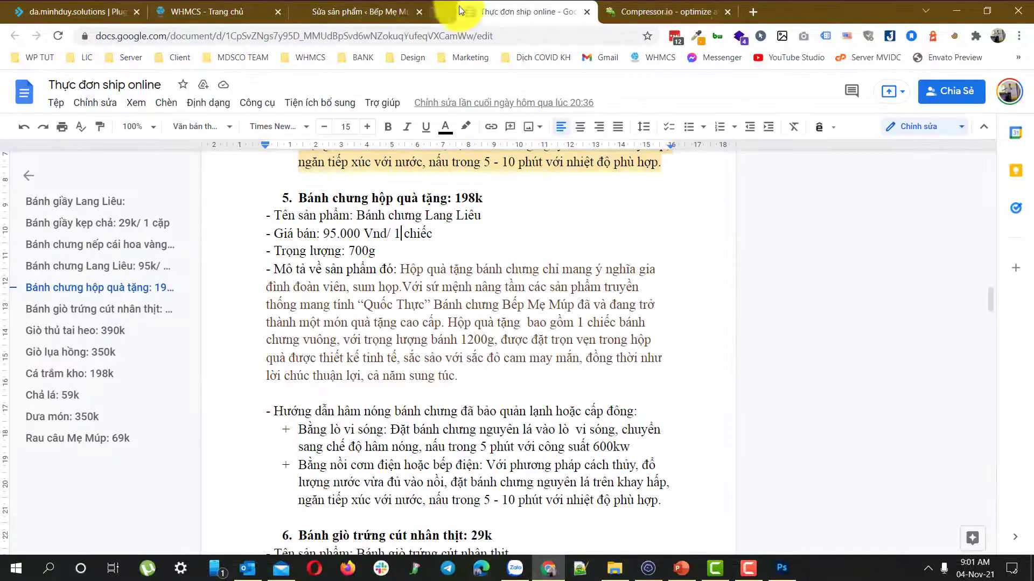
pyautogui.click(380, 10)
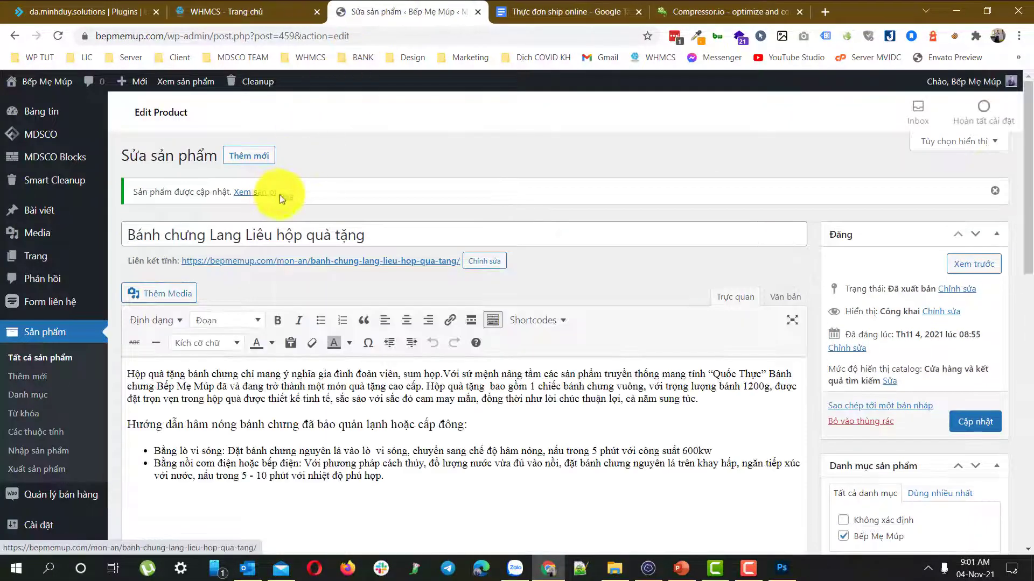
# Step: Open the product's public page in a new tab and look over its image and description
pyautogui.click(279, 195)
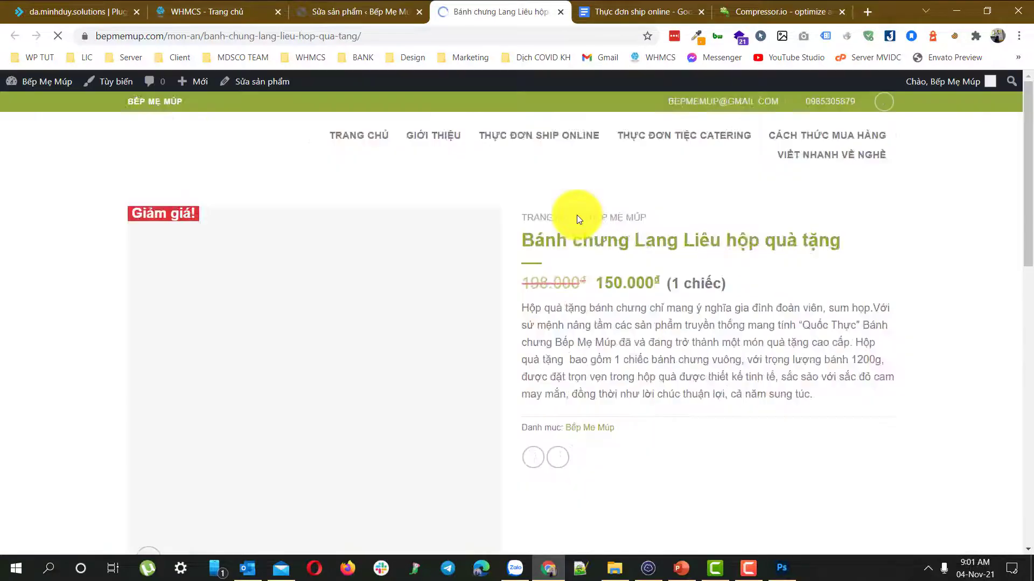
pyautogui.scroll(-5, 313, 386)
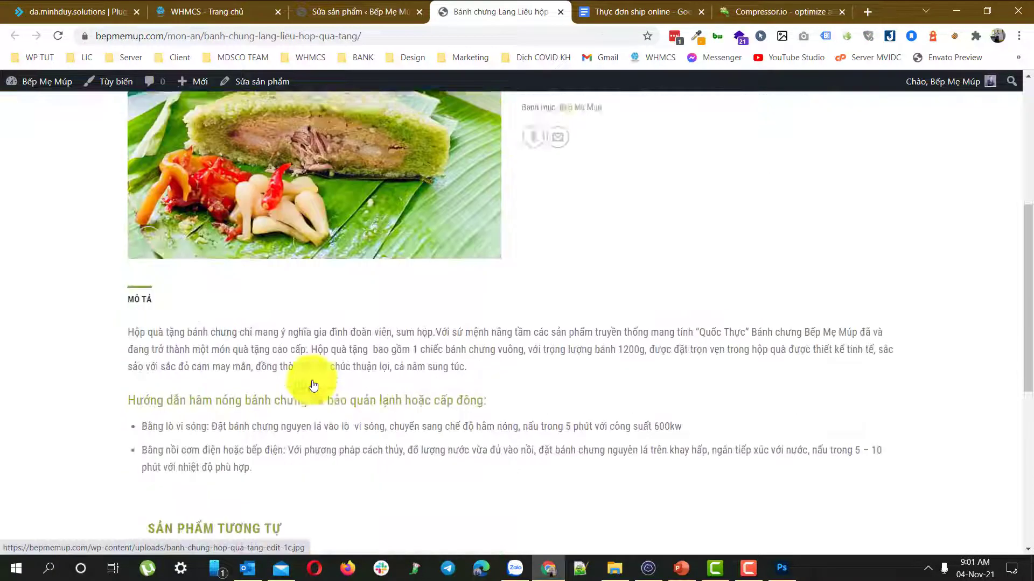
pyautogui.scroll(6, 313, 386)
# Step: Return to the product editor and clear the product's sale price
pyautogui.click(382, 13)
pyautogui.scroll(-6, 409, 341)
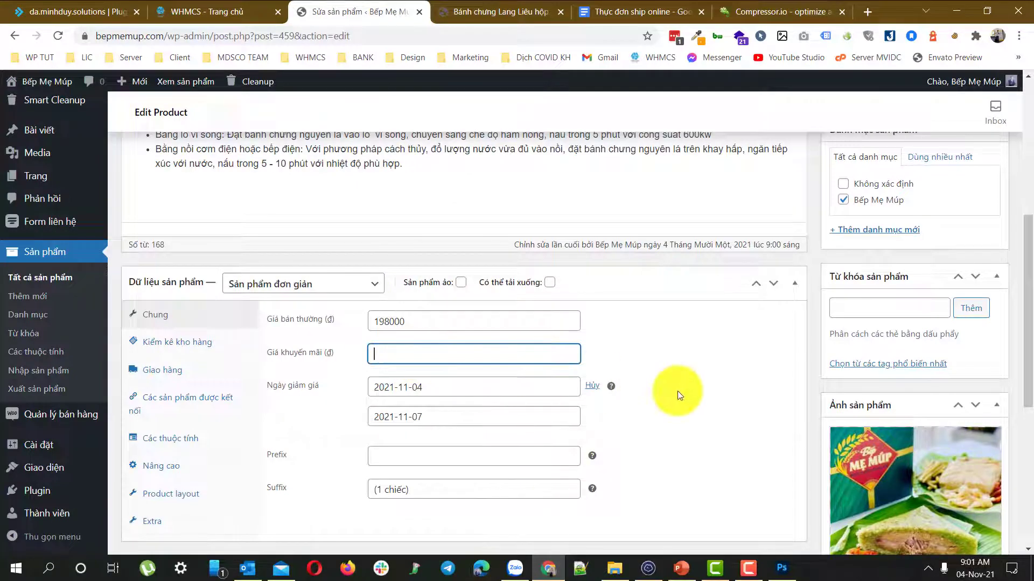
pyautogui.scroll(-6, 677, 391)
pyautogui.scroll(12, 678, 391)
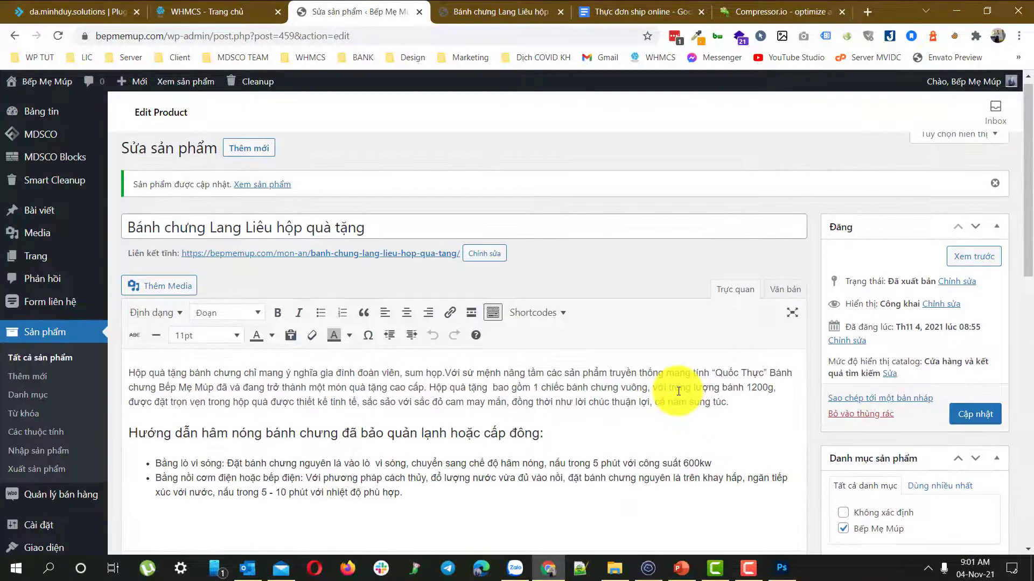
# Step: Replace the product image with "banh-chung-lang-lieu-2.jpg" from the media library, filtered to images from Tháng Mười Một 2021
pyautogui.scroll(-6, 678, 390)
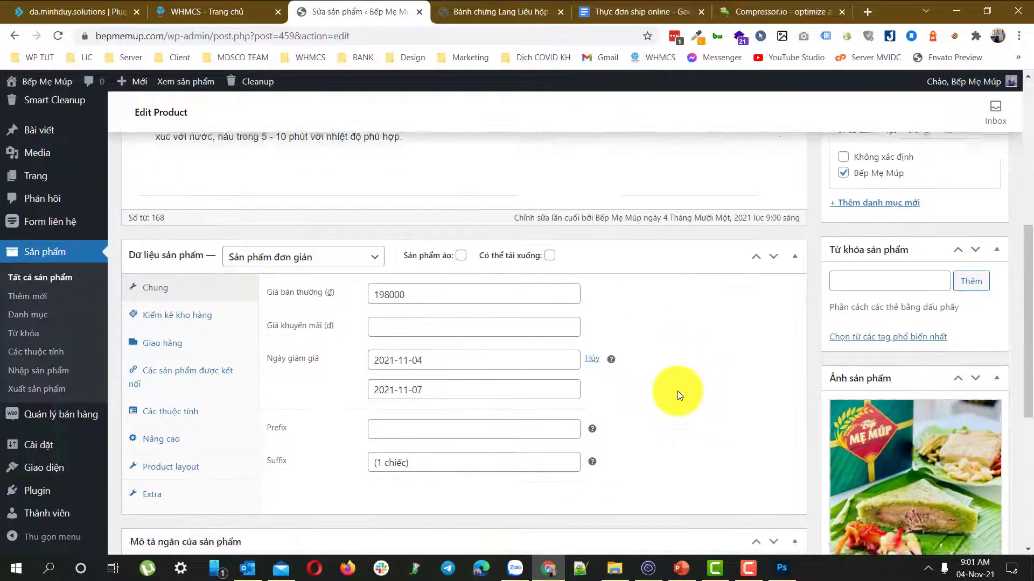
pyautogui.scroll(-6, 677, 391)
pyautogui.click(916, 183)
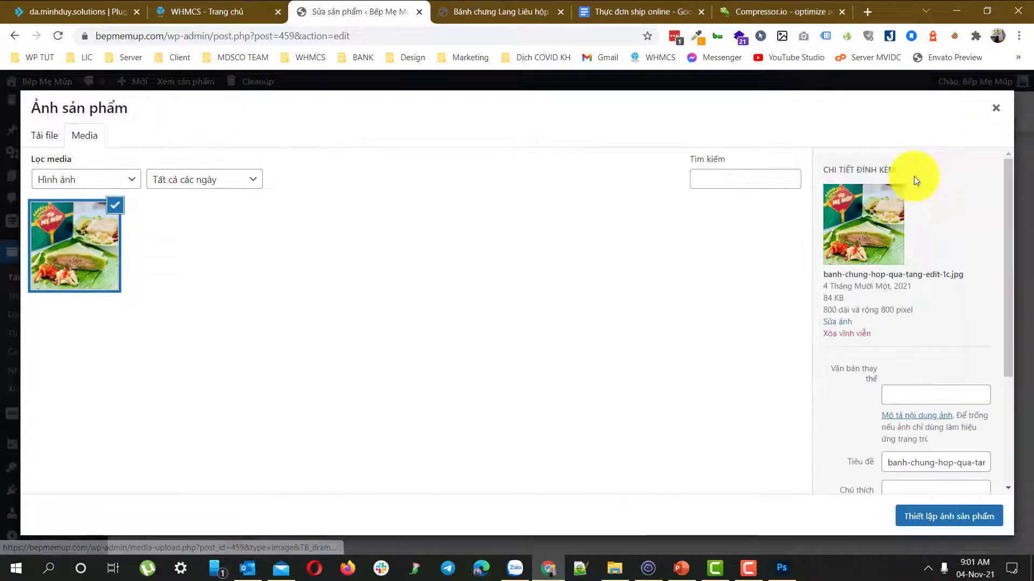
pyautogui.click(97, 186)
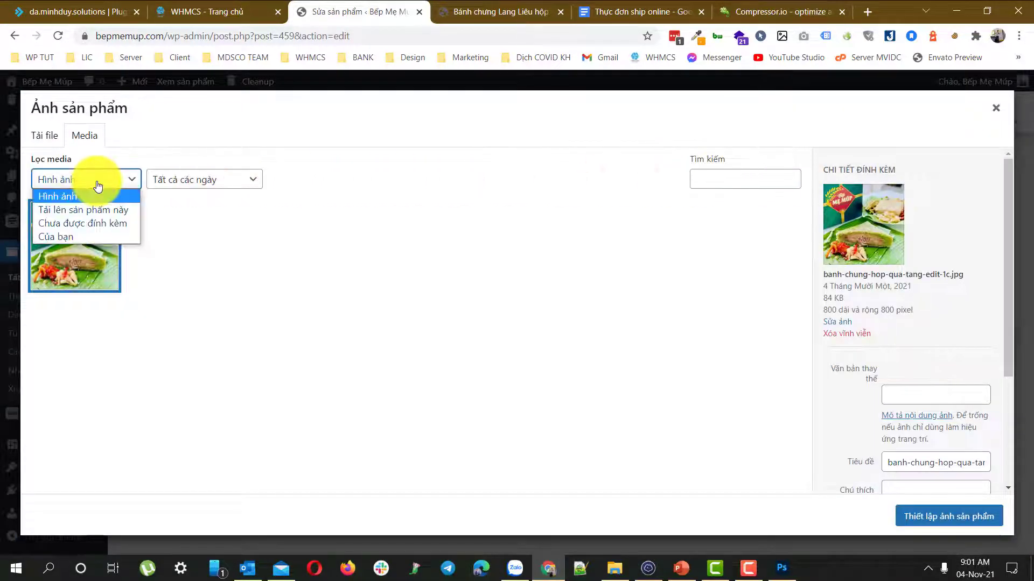
pyautogui.click(85, 199)
pyautogui.click(202, 182)
pyautogui.click(187, 209)
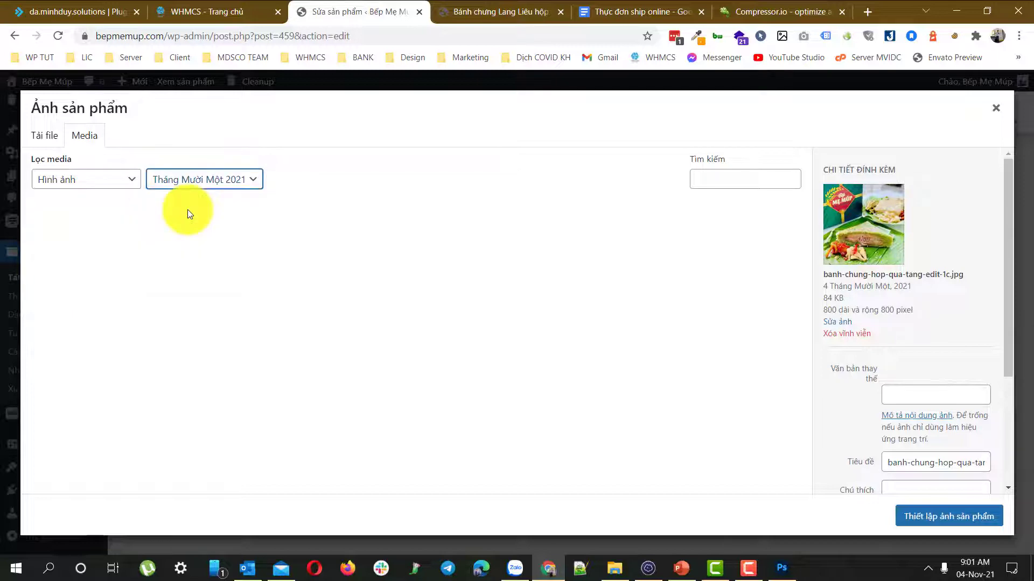
pyautogui.click(165, 232)
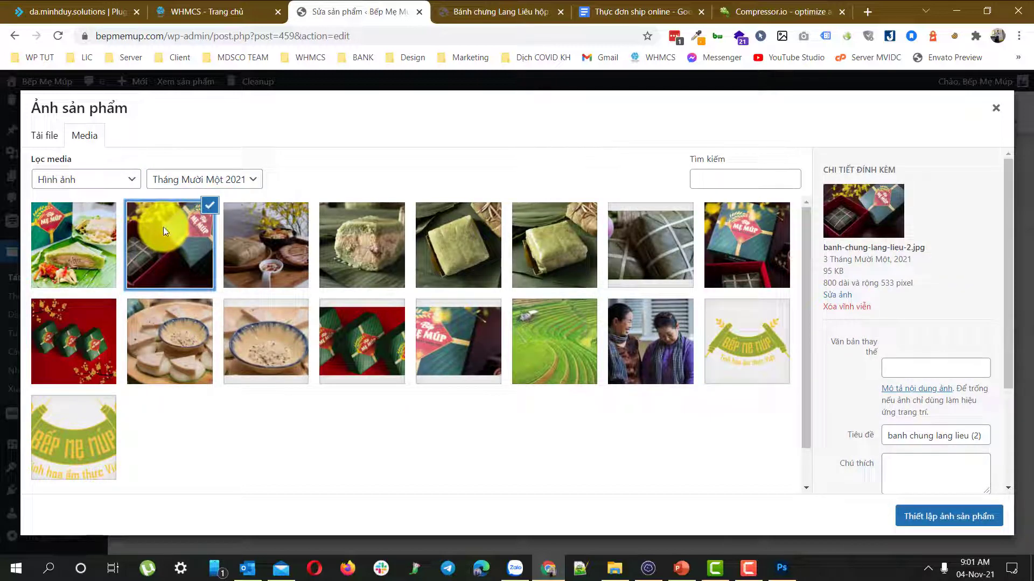
pyautogui.click(955, 519)
pyautogui.scroll(6, 935, 258)
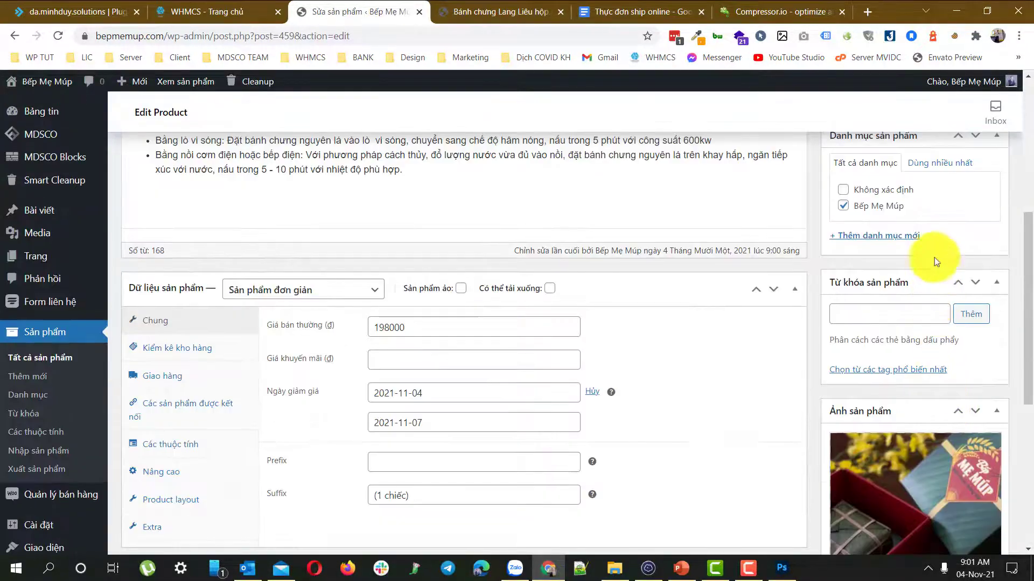
# Step: Set the product image back to "banh-chung-hop-qua-tang-edit-1c.jpg" from the media library
pyautogui.scroll(-6, 935, 257)
pyautogui.click(923, 219)
pyautogui.click(128, 265)
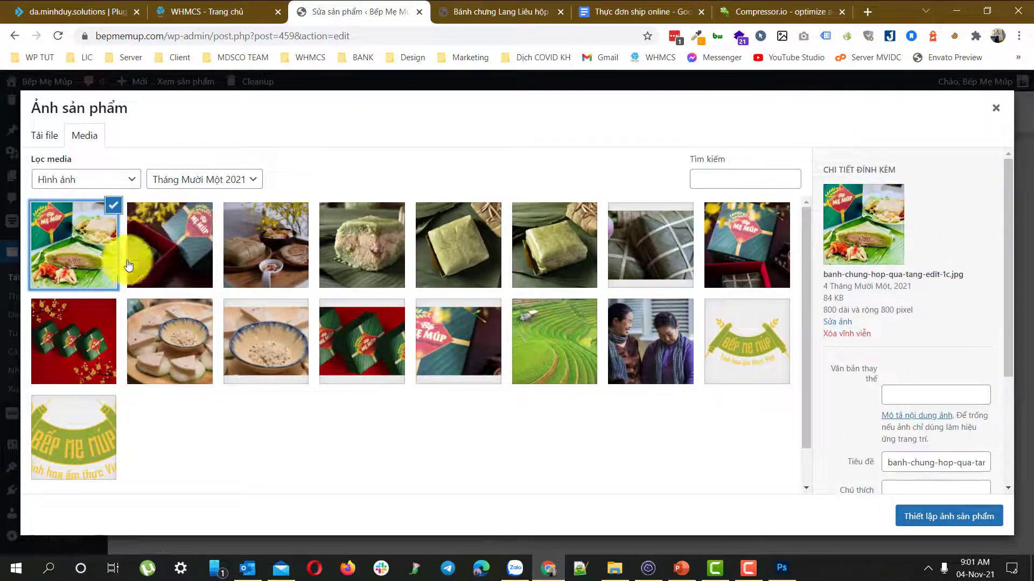
pyautogui.click(923, 511)
# Step: Add "banh-chung-lang-lieu-2.jpg" and the library image next to it to the product gallery, and update the product
pyautogui.click(871, 399)
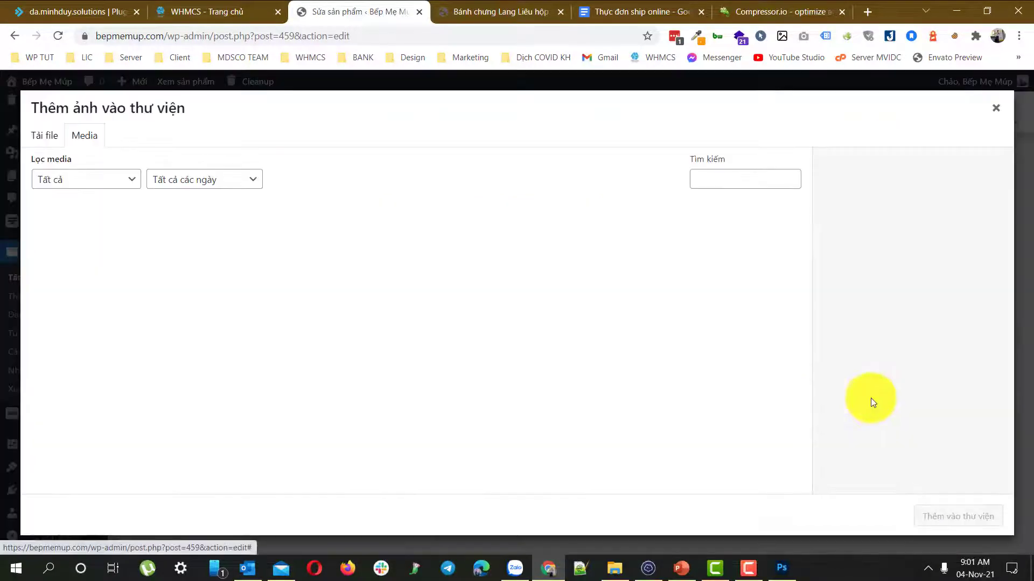
pyautogui.click(162, 225)
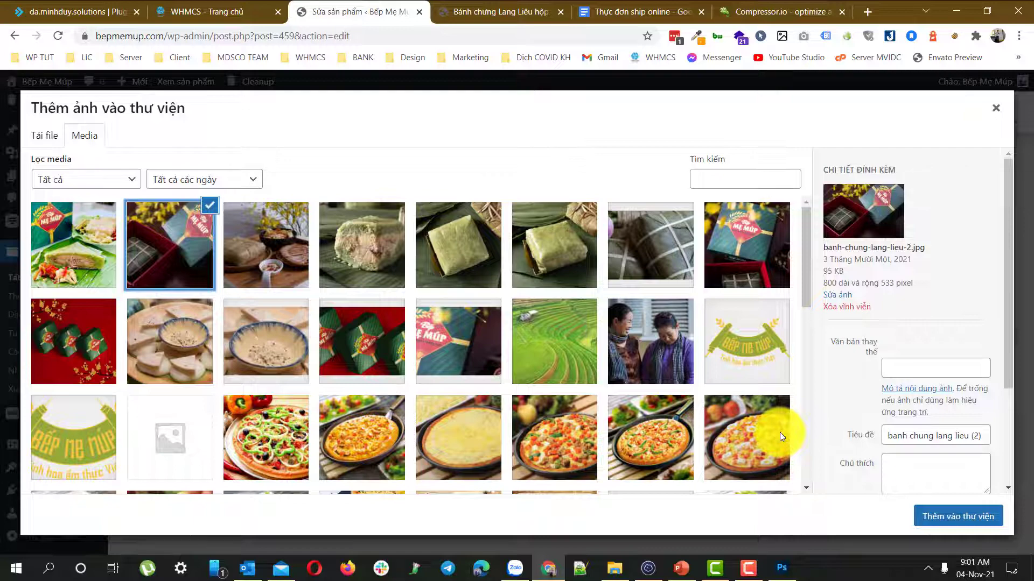
pyautogui.click(274, 251)
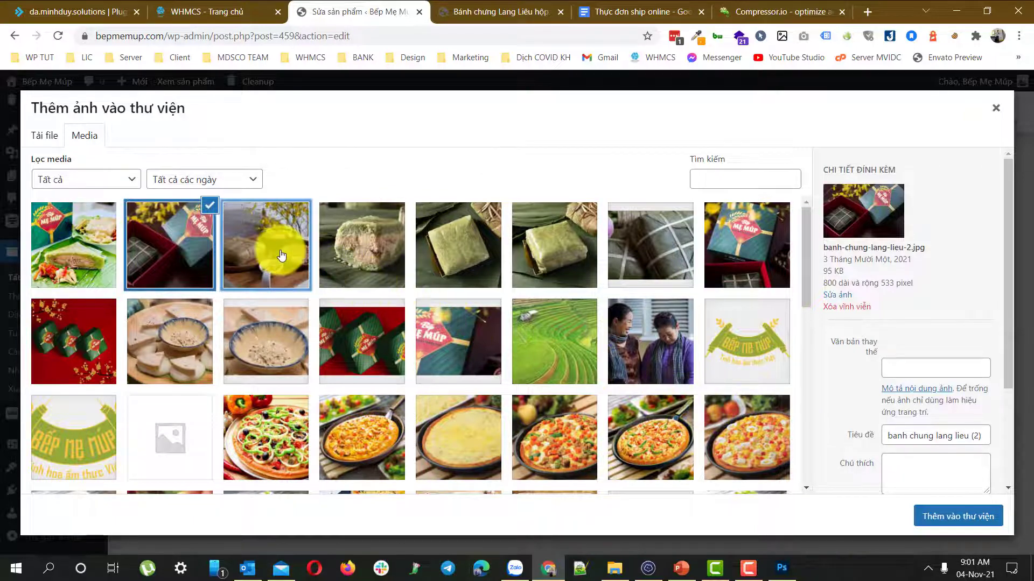
pyautogui.click(943, 513)
pyautogui.scroll(10, 937, 501)
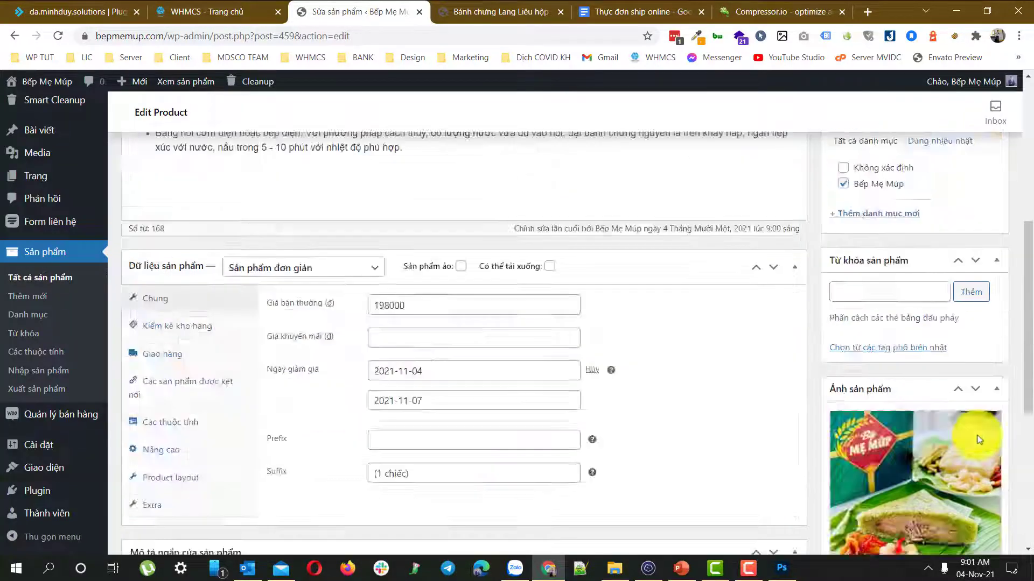
pyautogui.click(976, 422)
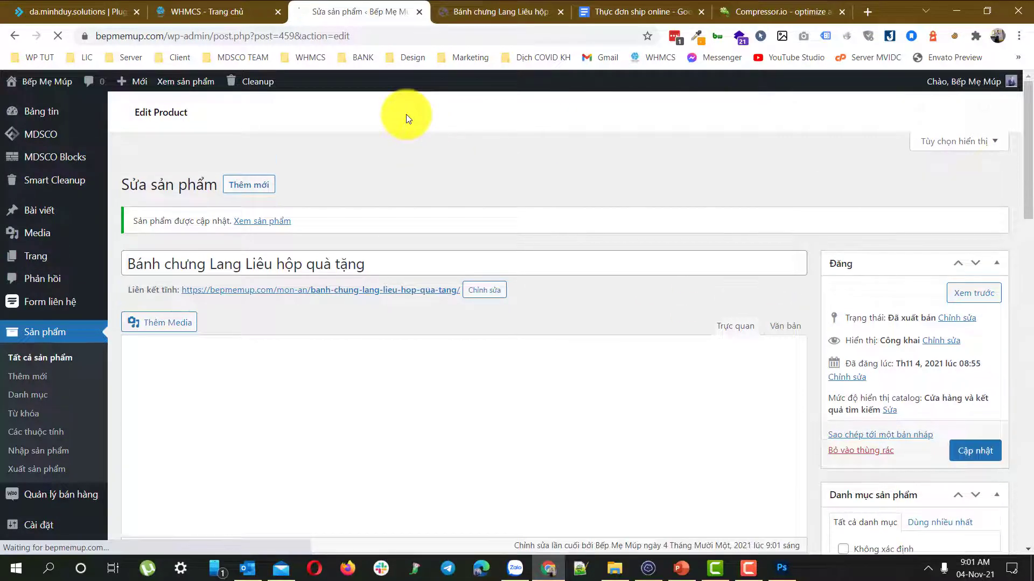
# Step: Open the updated product page in a new tab, close the outdated product page tab and view the gallery images
pyautogui.click(257, 192)
pyautogui.rightClick(256, 200)
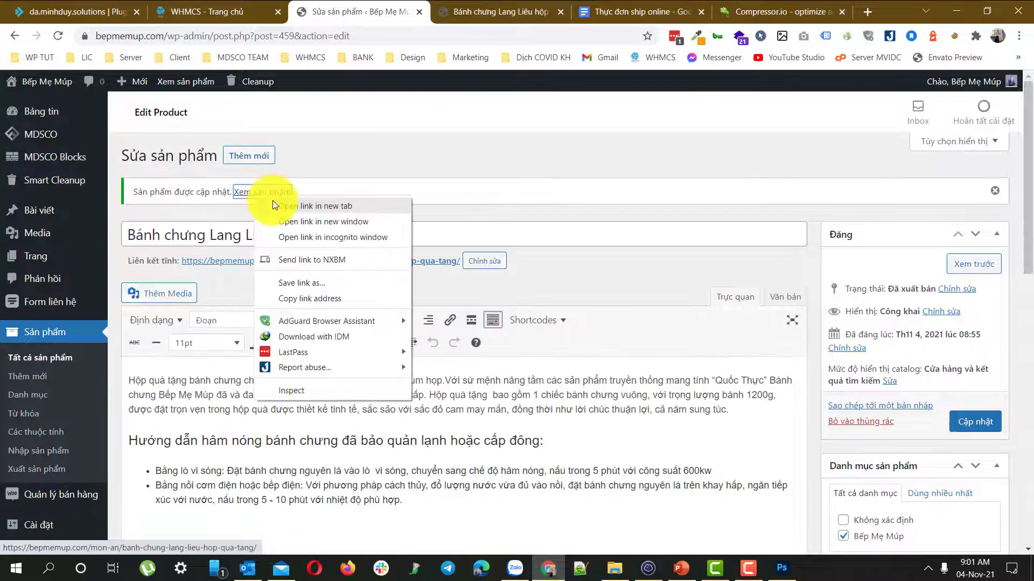
pyautogui.click(294, 204)
pyautogui.click(522, 7)
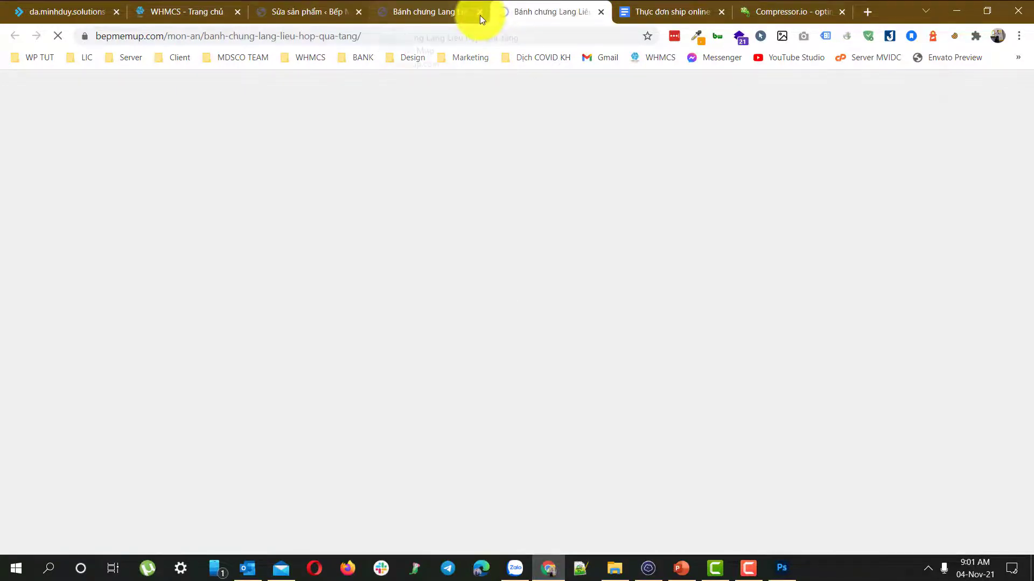
pyautogui.click(480, 16)
pyautogui.scroll(-6, 264, 286)
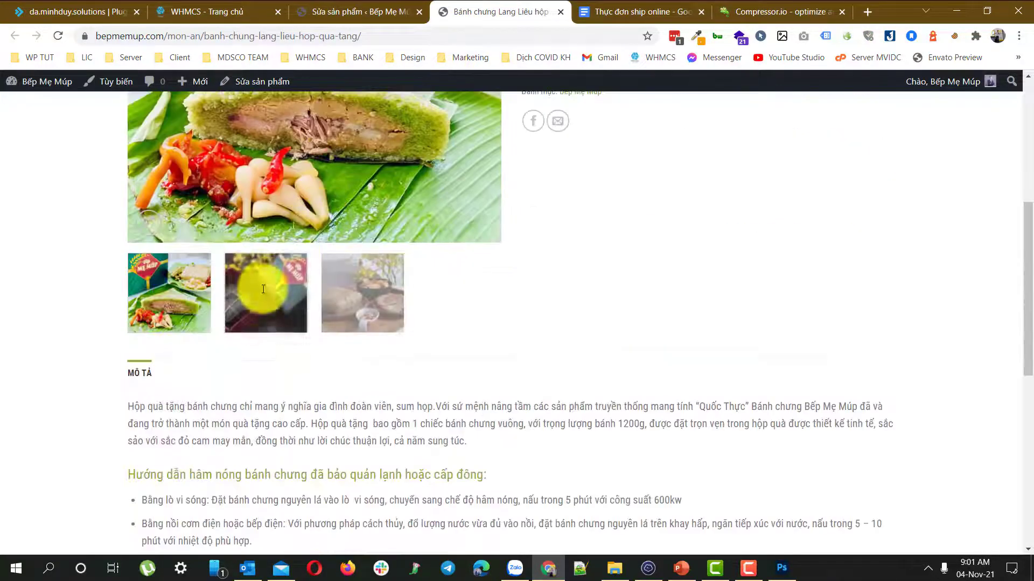
# Step: Look through the three gallery images of the product "Bánh chưng Lang Liêu hộp quà tặng" and compare how they display on its page
pyautogui.scroll(-2, 269, 288)
pyautogui.click(332, 166)
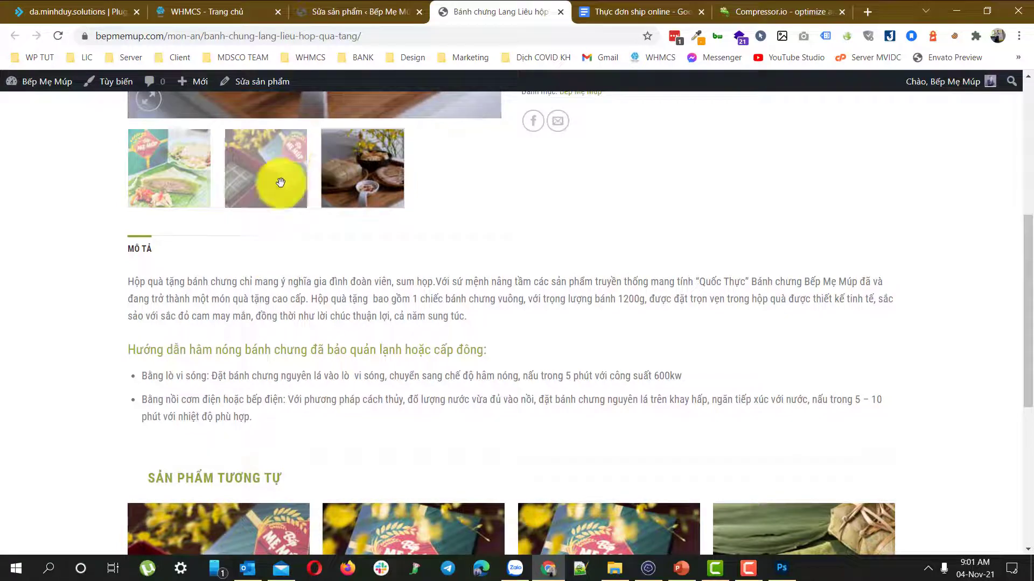
pyautogui.scroll(6, 335, 173)
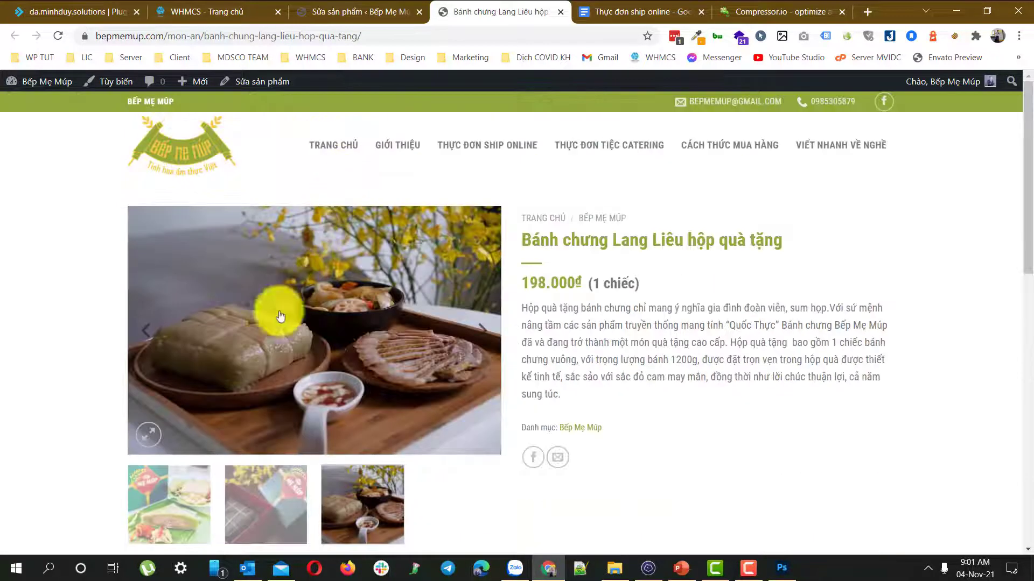
pyautogui.click(174, 490)
pyautogui.scroll(-4, 248, 326)
pyautogui.click(248, 324)
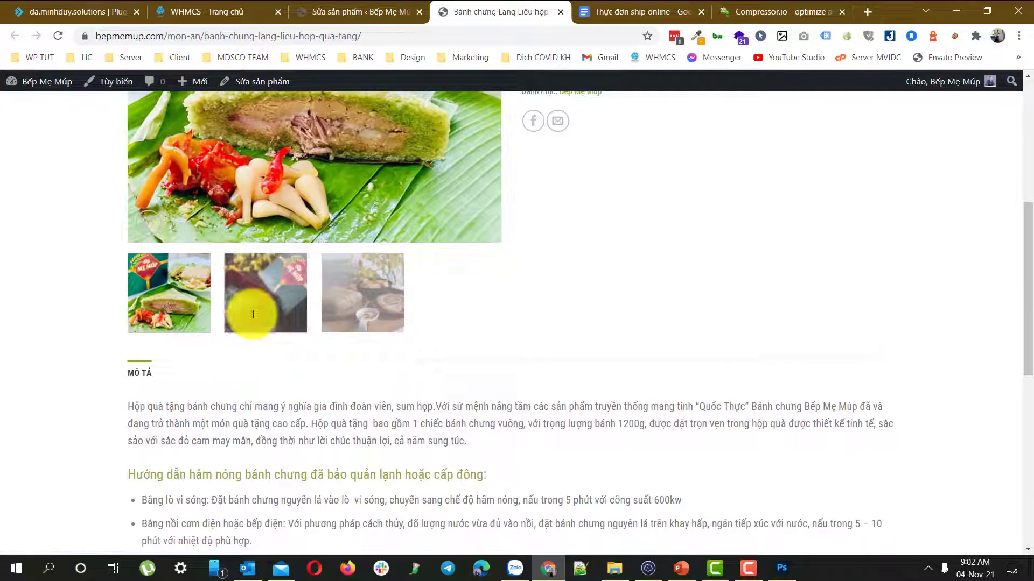
pyautogui.scroll(-2, 263, 328)
pyautogui.scroll(6, 263, 328)
pyautogui.click(383, 485)
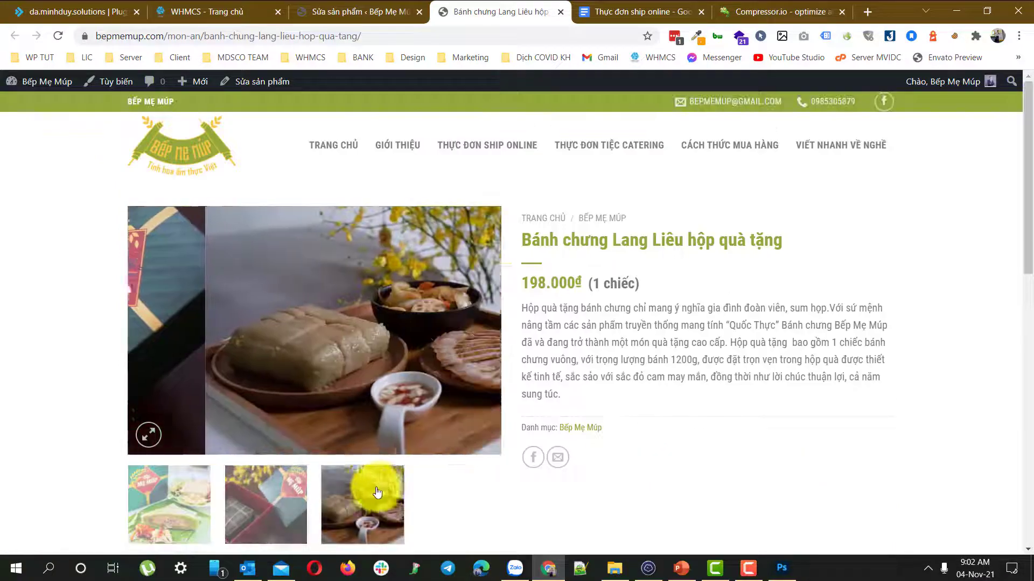
pyautogui.click(272, 505)
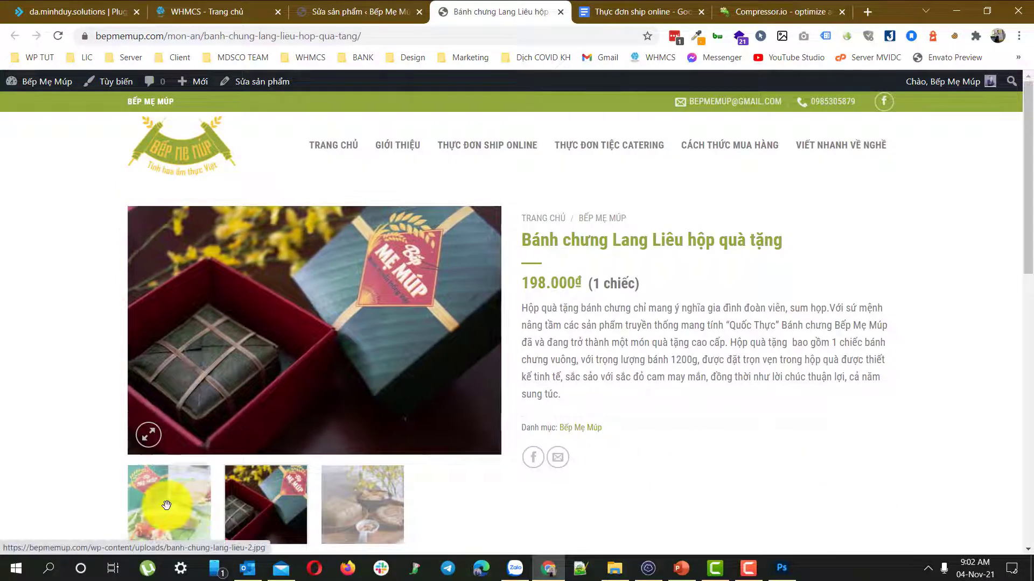
pyautogui.click(200, 511)
pyautogui.scroll(-4, 370, 300)
pyautogui.click(370, 299)
pyautogui.scroll(-2, 376, 282)
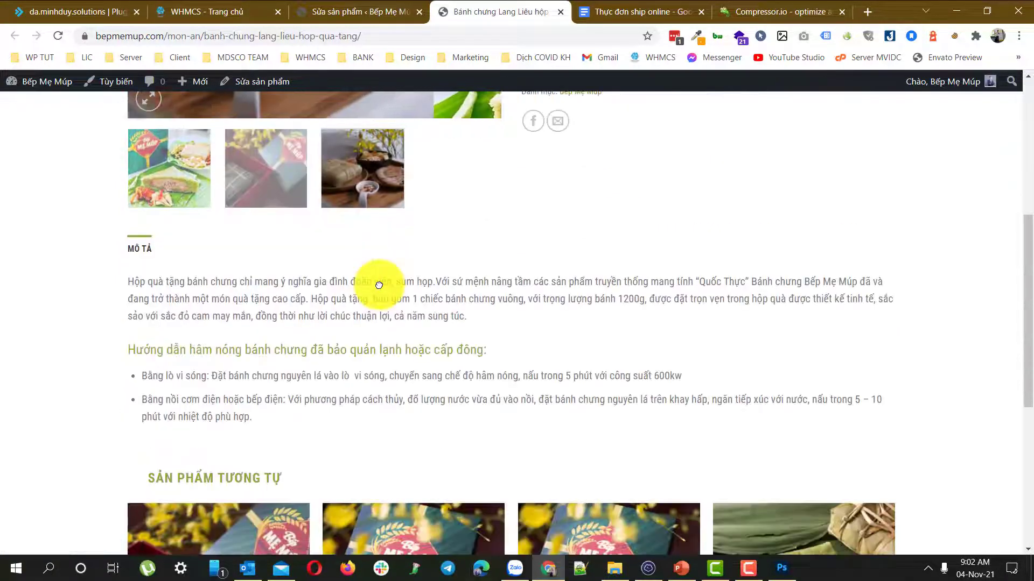
pyautogui.scroll(6, 377, 289)
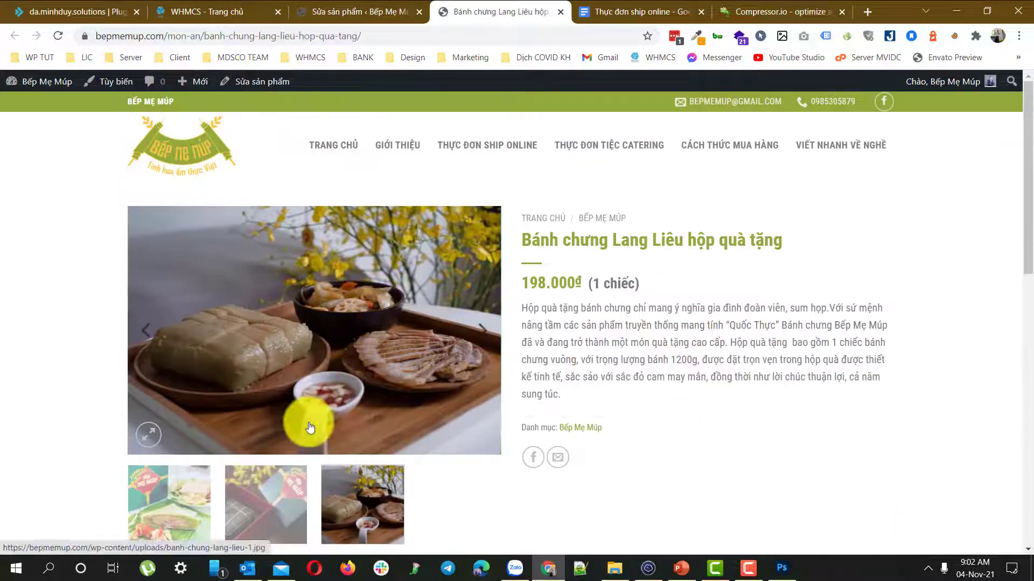
pyautogui.click(265, 505)
pyautogui.click(373, 509)
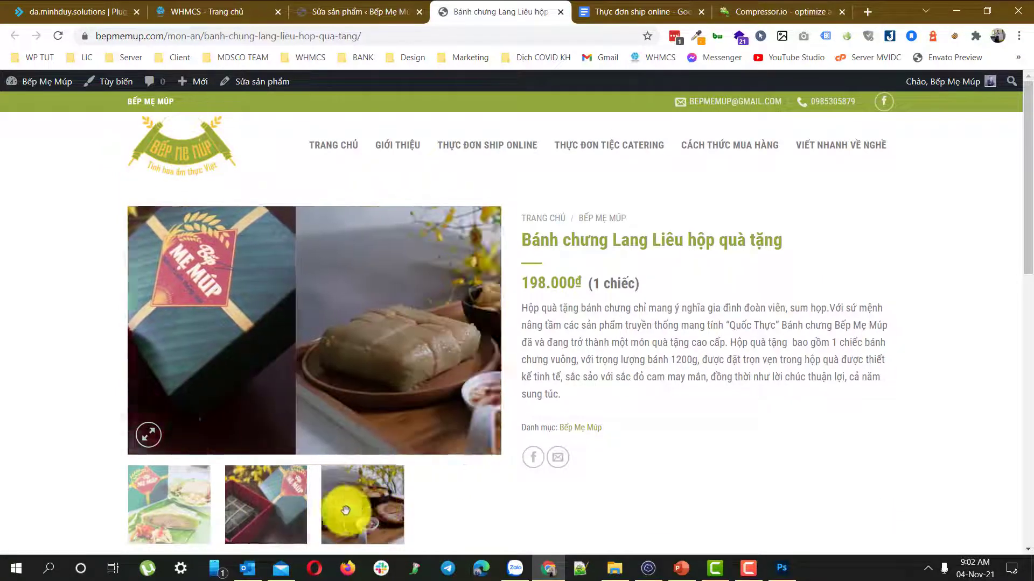
pyautogui.click(173, 519)
# Step: Return to the product editor and remove both images from the product gallery
pyautogui.click(320, 12)
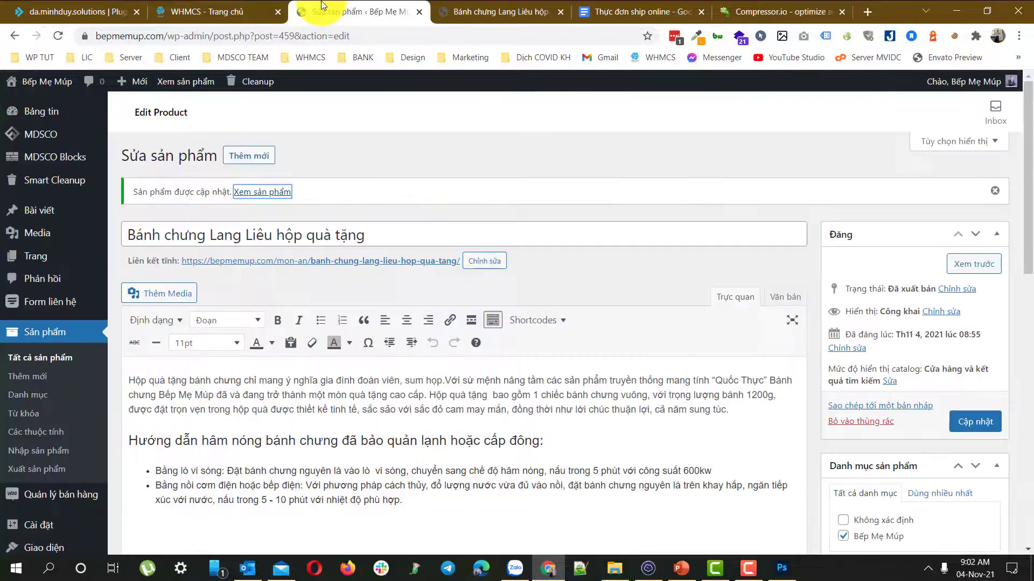
pyautogui.scroll(-15, 591, 203)
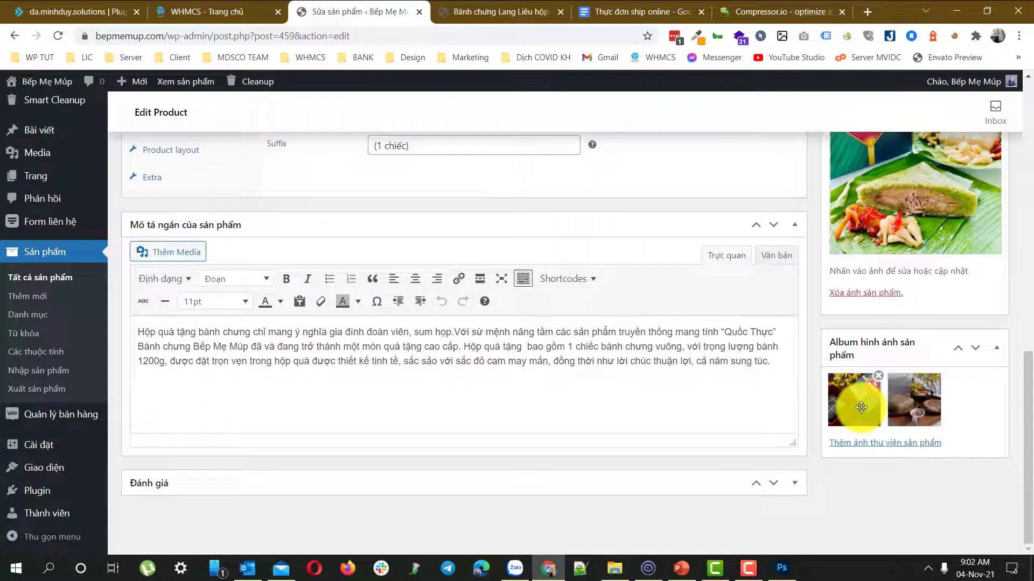
pyautogui.click(877, 377)
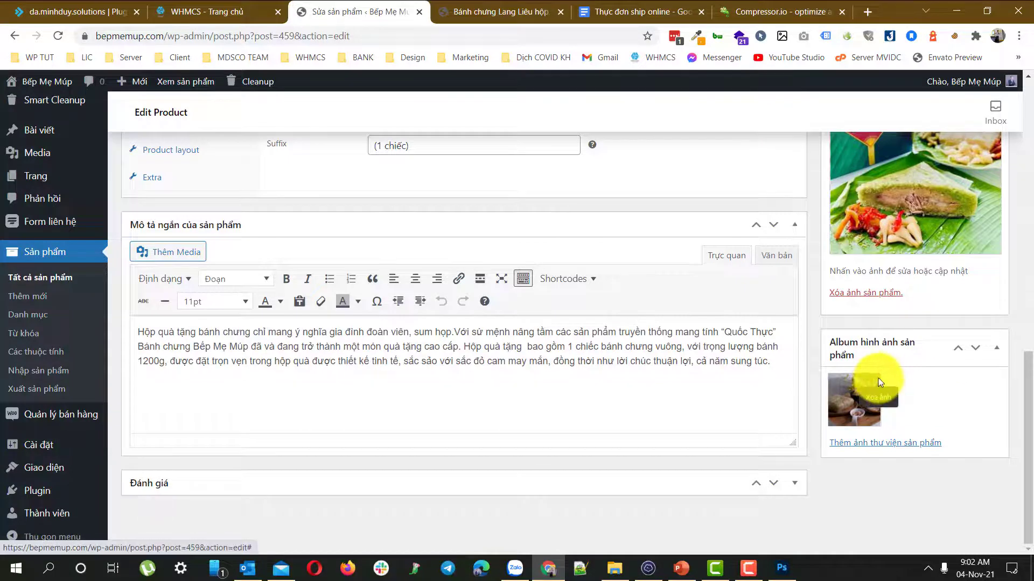
pyautogui.click(878, 377)
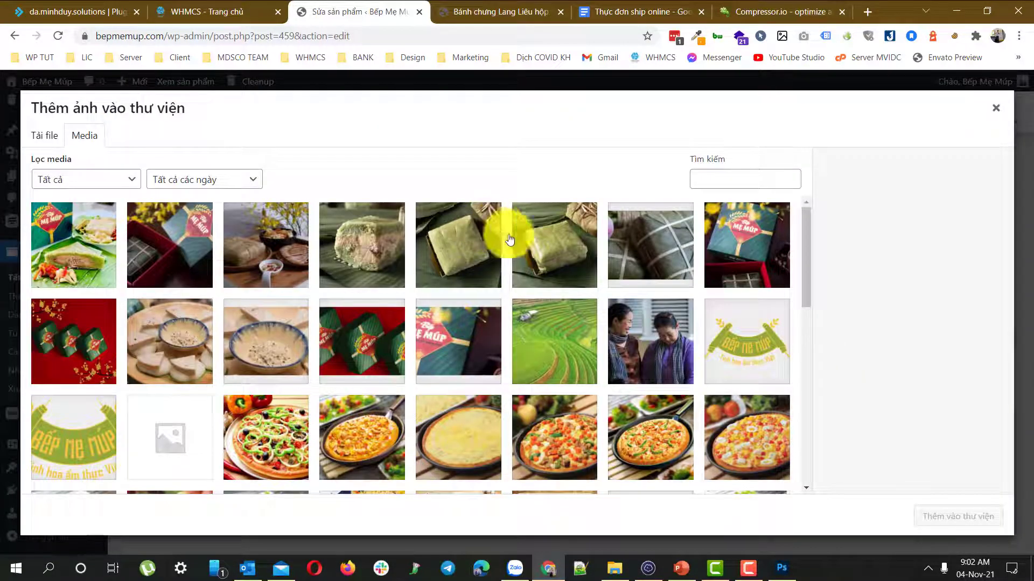
# Step: Add "home-banner-1-1.png" and "home-banner-2-1.jpg" from the media library to the product gallery, and update the product
pyautogui.click(594, 270)
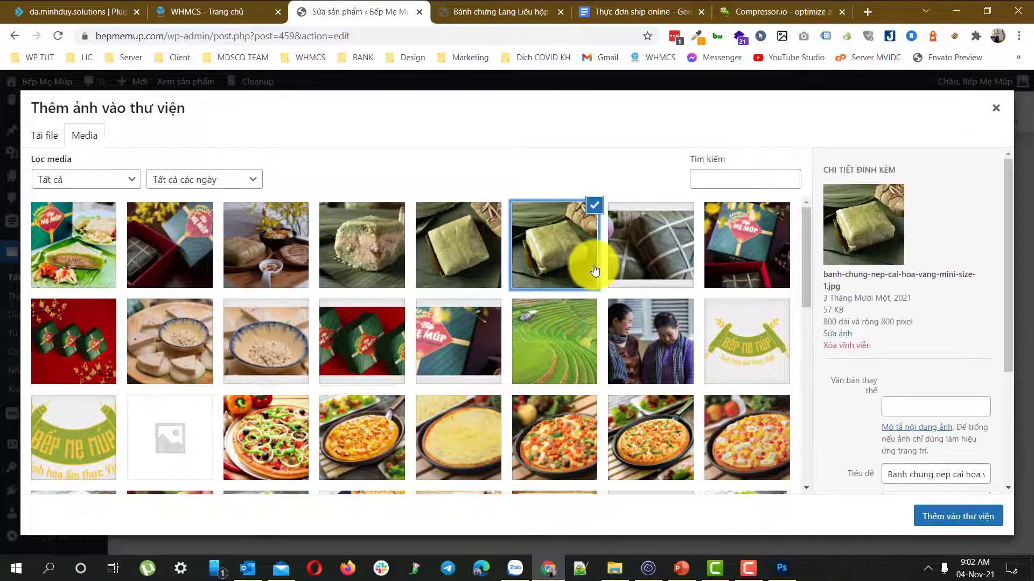
pyautogui.click(447, 251)
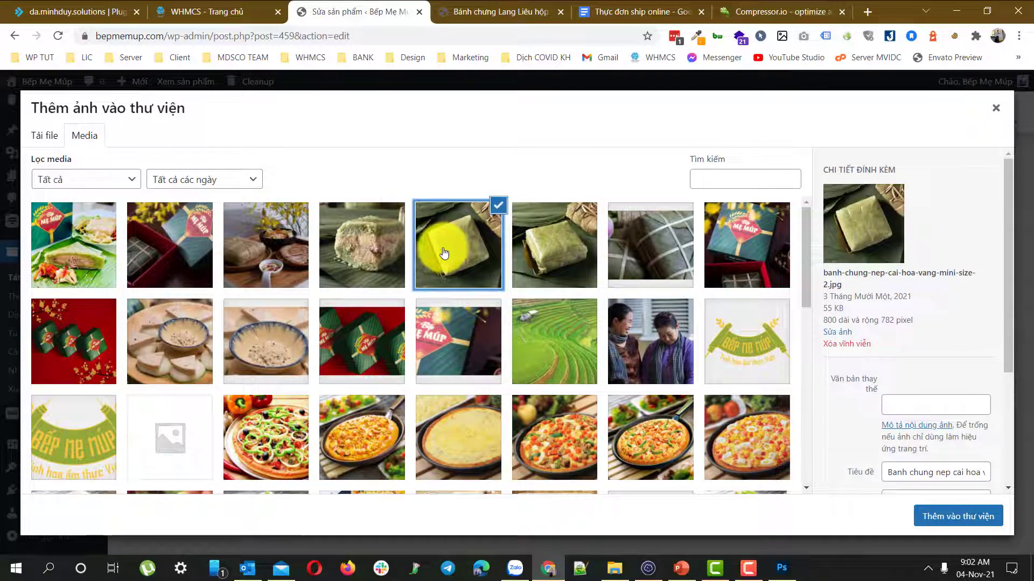
pyautogui.click(74, 354)
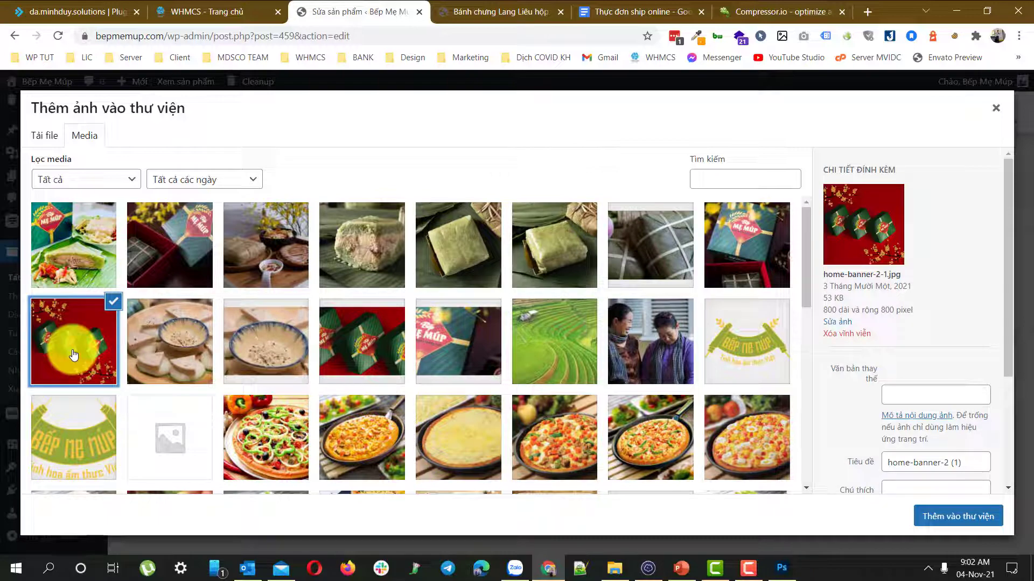
pyautogui.click(753, 253)
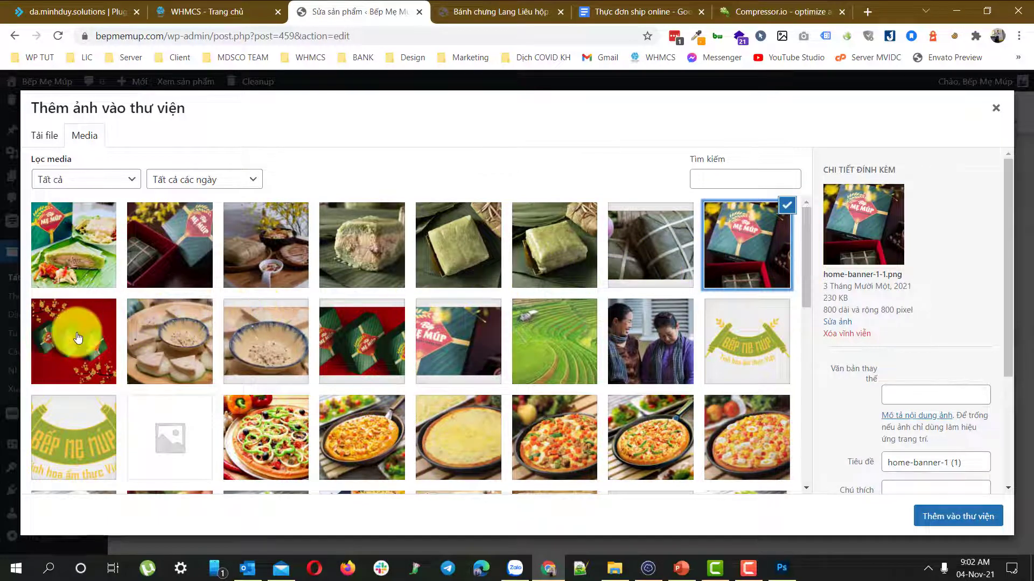
pyautogui.click(106, 342)
pyautogui.click(942, 516)
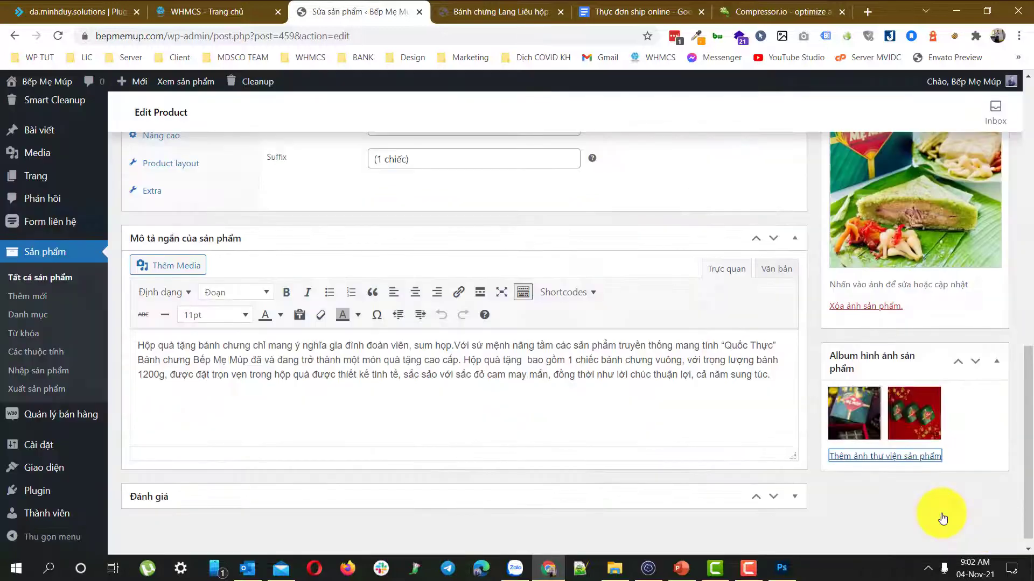
pyautogui.click(974, 422)
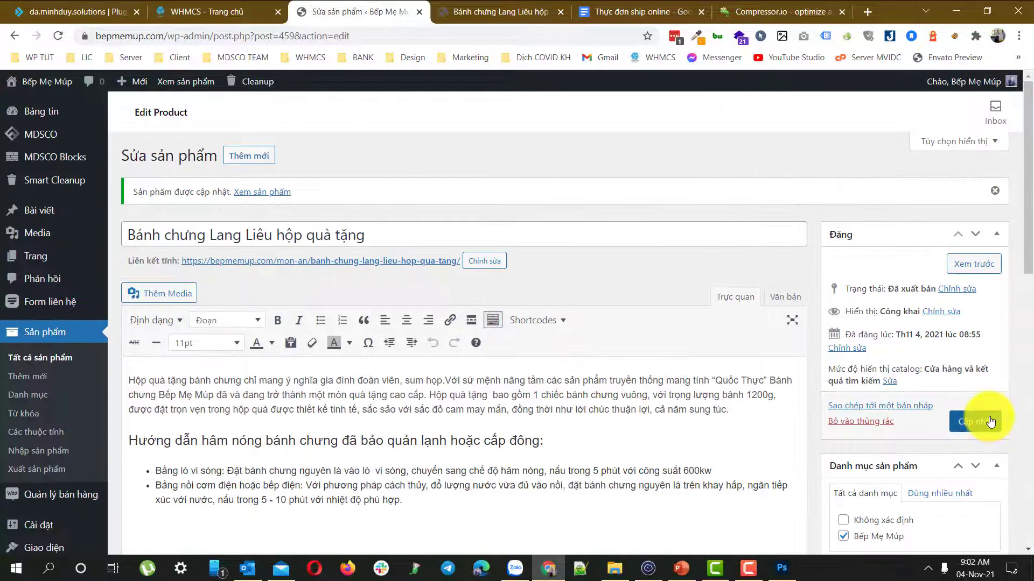
pyautogui.click(991, 422)
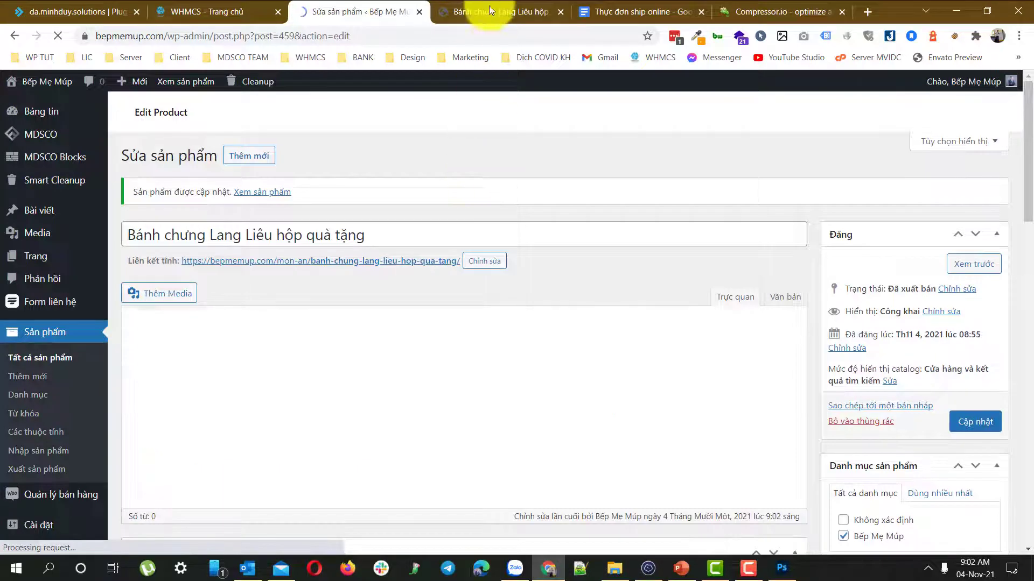
# Step: Reload the product page and view the new gallery images, including in the enlarged image viewer
pyautogui.click(491, 8)
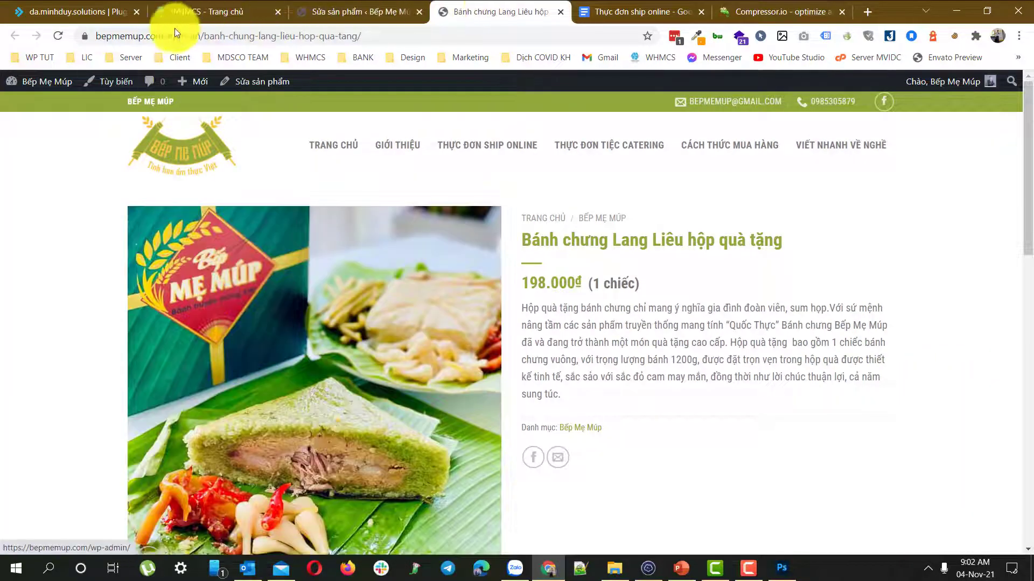
pyautogui.click(58, 36)
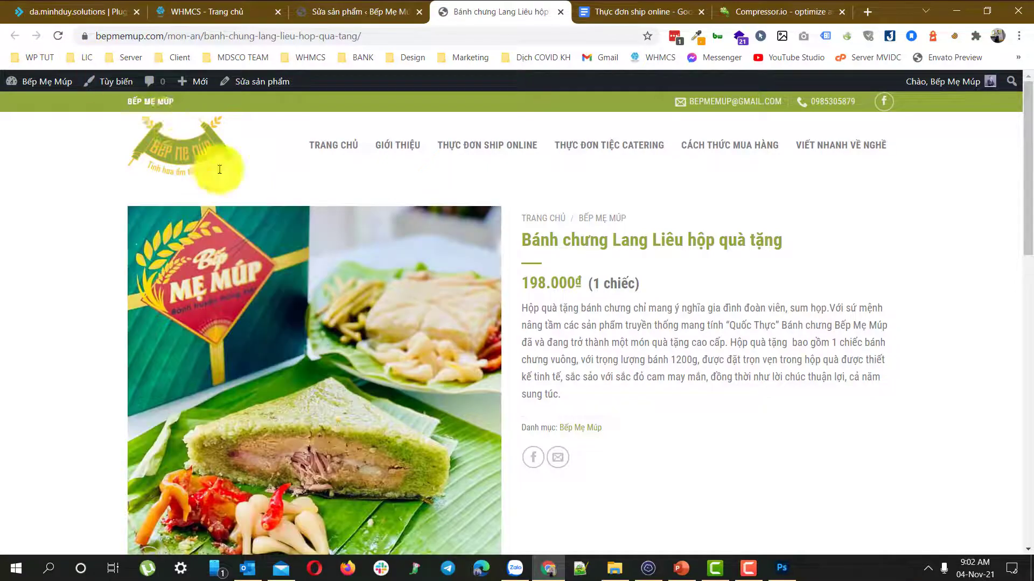
pyautogui.scroll(-5, 220, 169)
pyautogui.click(364, 293)
pyautogui.click(297, 299)
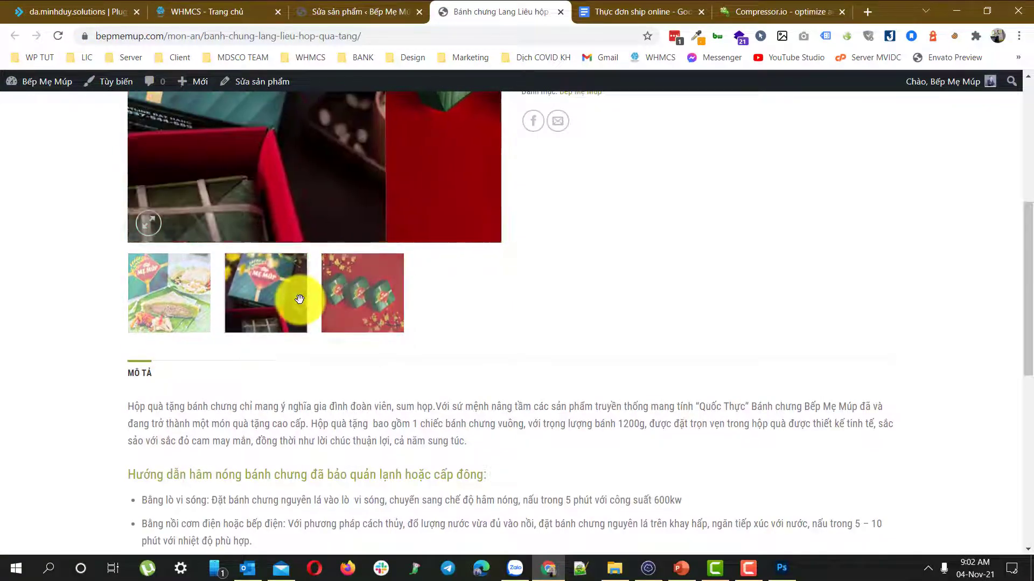
pyautogui.scroll(5, 334, 355)
pyautogui.click(341, 370)
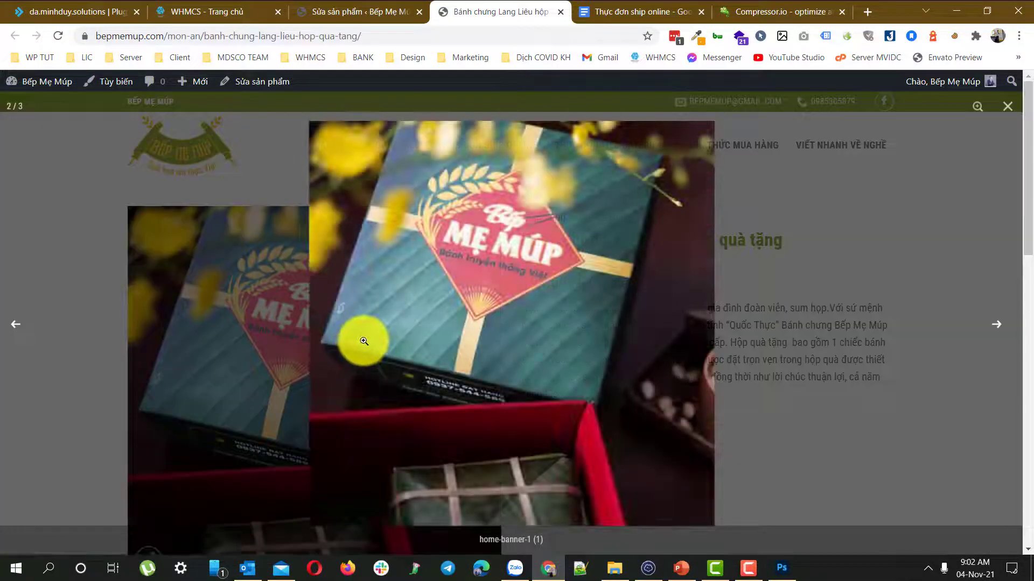
pyautogui.press('Right')
pyautogui.press('Right')
pyautogui.press('Right')
pyautogui.click(798, 259)
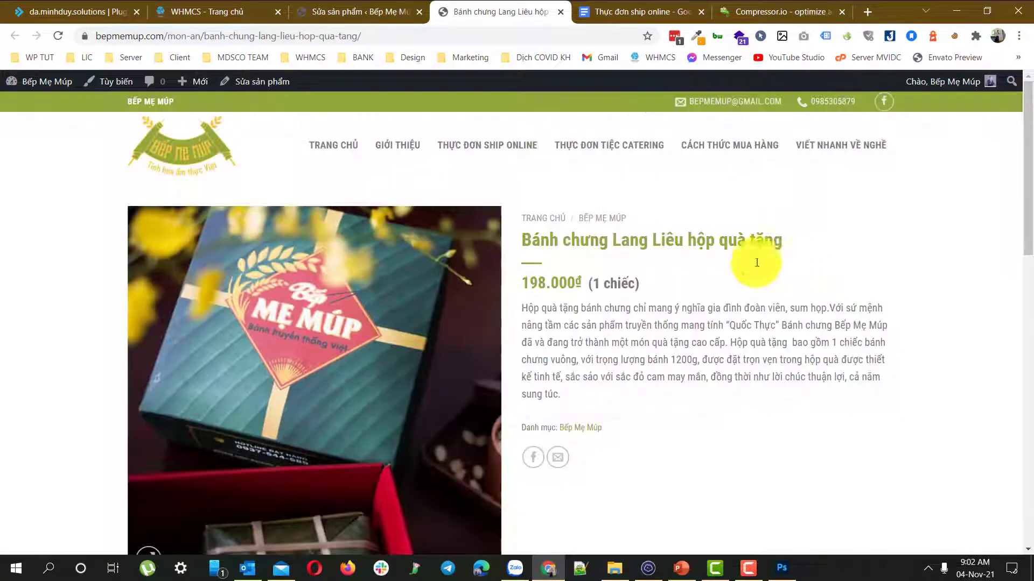
pyautogui.scroll(-5, 355, 286)
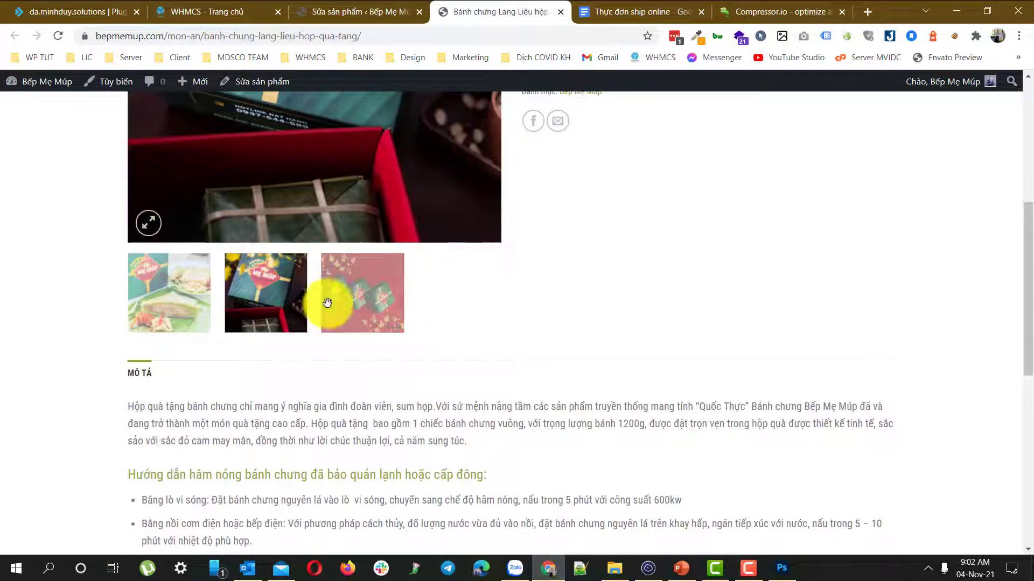
pyautogui.scroll(5, 561, 373)
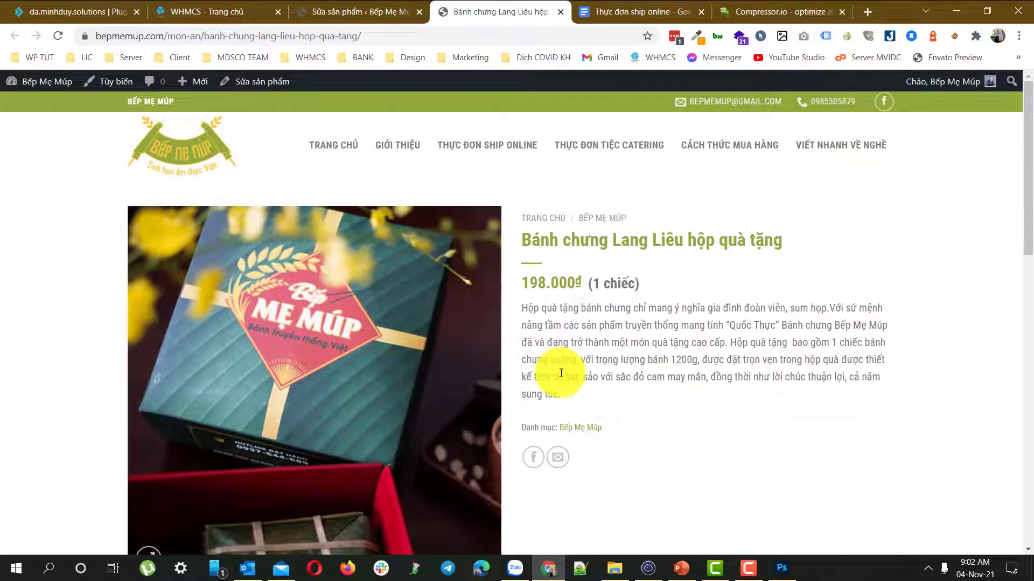
# Step: Copy "Trọng lượng: 700g" from section 5 of the "Thực đơn ship online" document below the product description's first paragraph, and make it bold
pyautogui.click(646, 8)
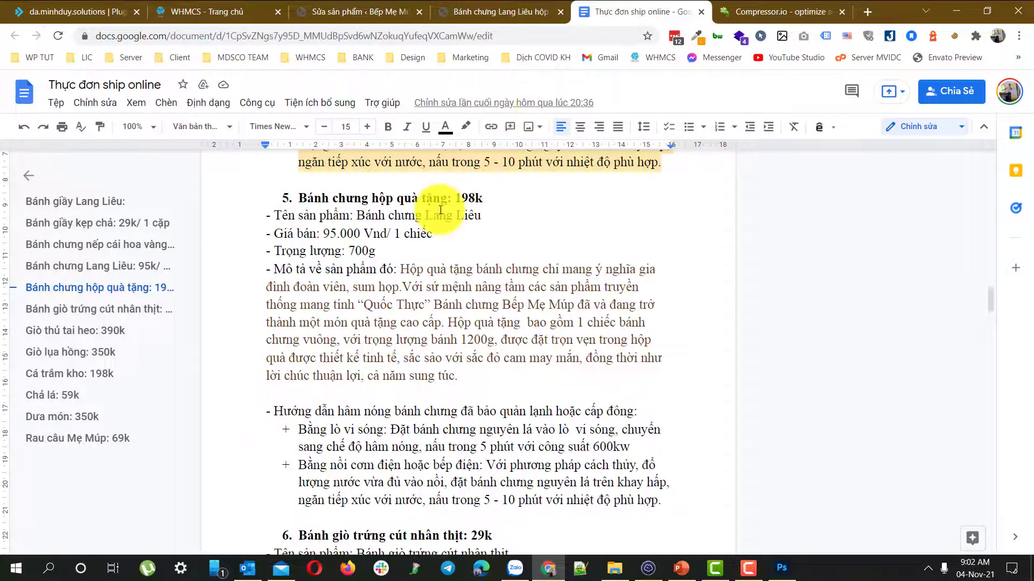
pyautogui.moveTo(382, 248); pyautogui.dragTo(274, 251)
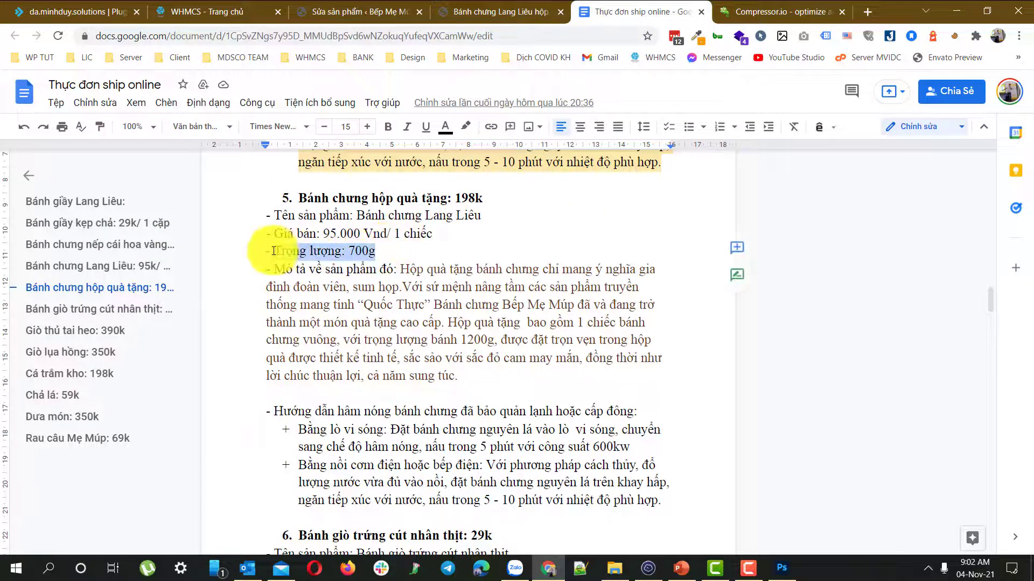
pyautogui.click(485, 11)
pyautogui.click(358, 7)
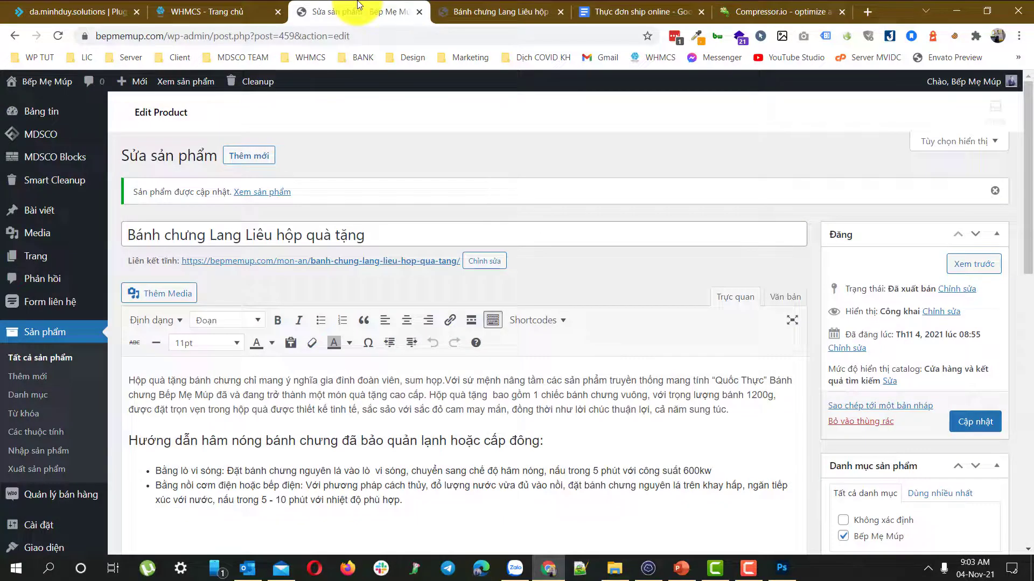
pyautogui.click(768, 413)
pyautogui.press('Return')
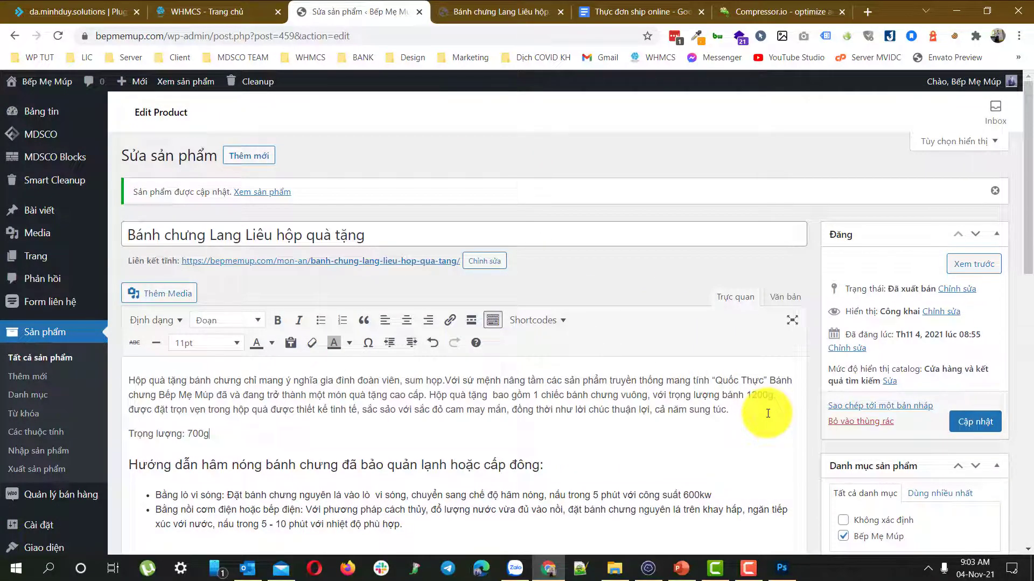
pyautogui.moveTo(209, 434); pyautogui.dragTo(142, 436)
pyautogui.hotkey('ctrl', 'b')
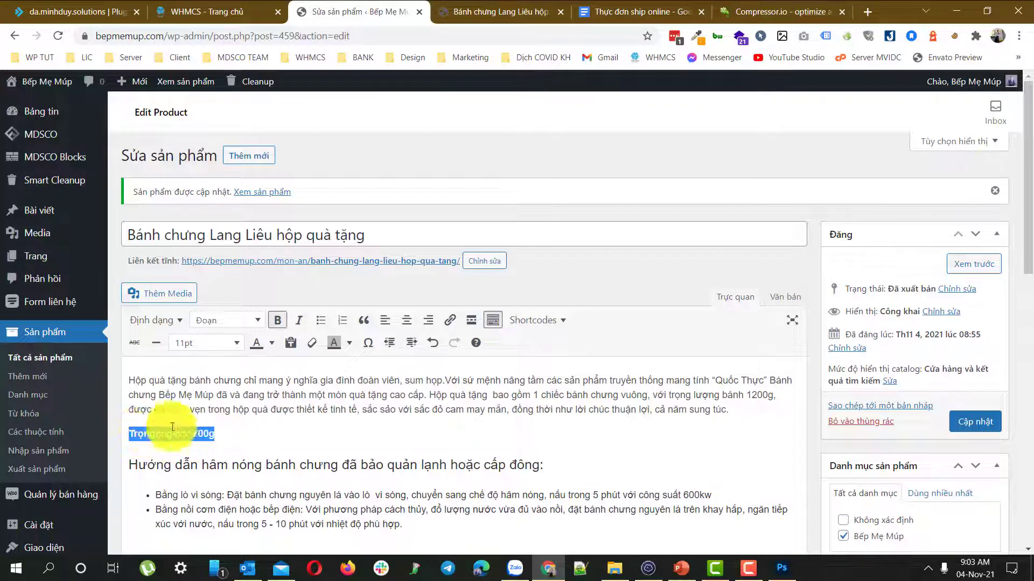
# Step: Open the site's home page and look at the product listing under "Sản phẩm của chúng tôi"
pyautogui.scroll(-6, 704, 339)
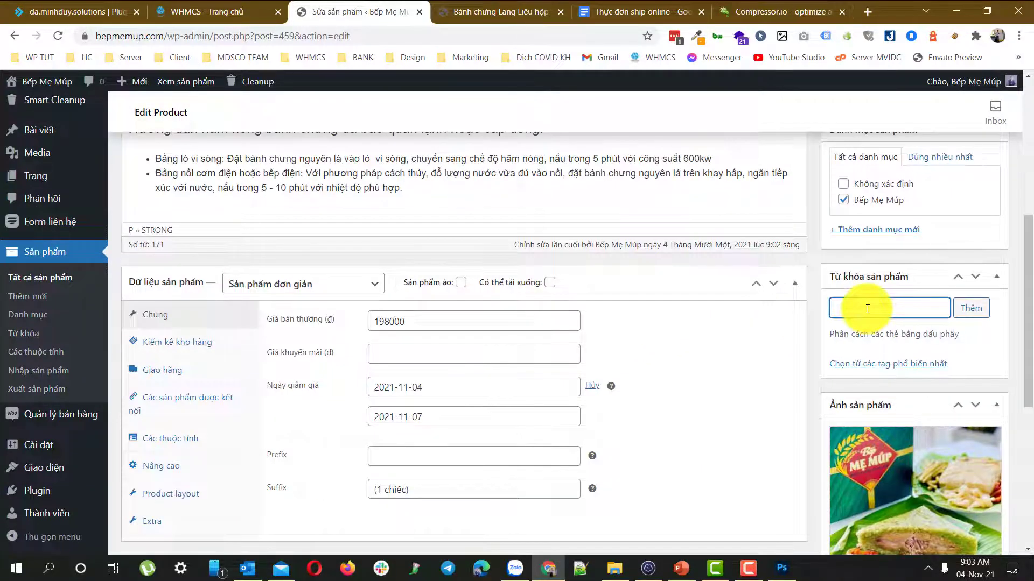
pyautogui.click(495, 6)
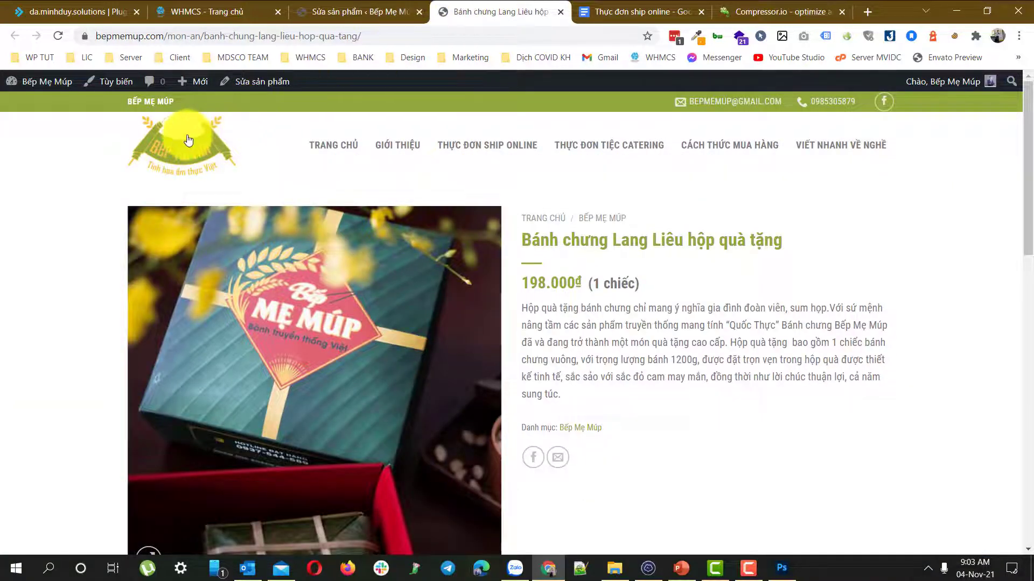
pyautogui.scroll(-5, 195, 161)
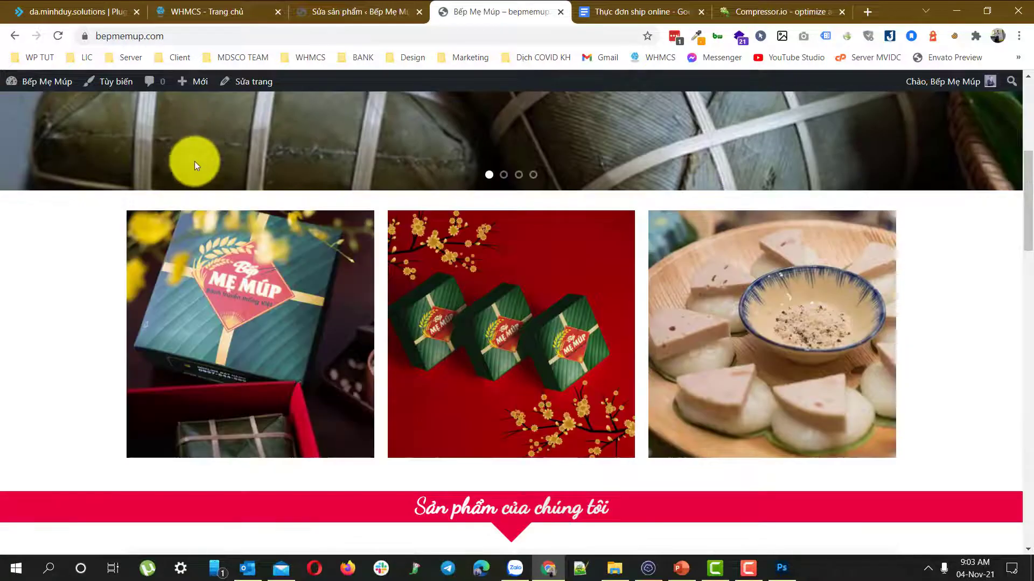
pyautogui.scroll(-6, 234, 305)
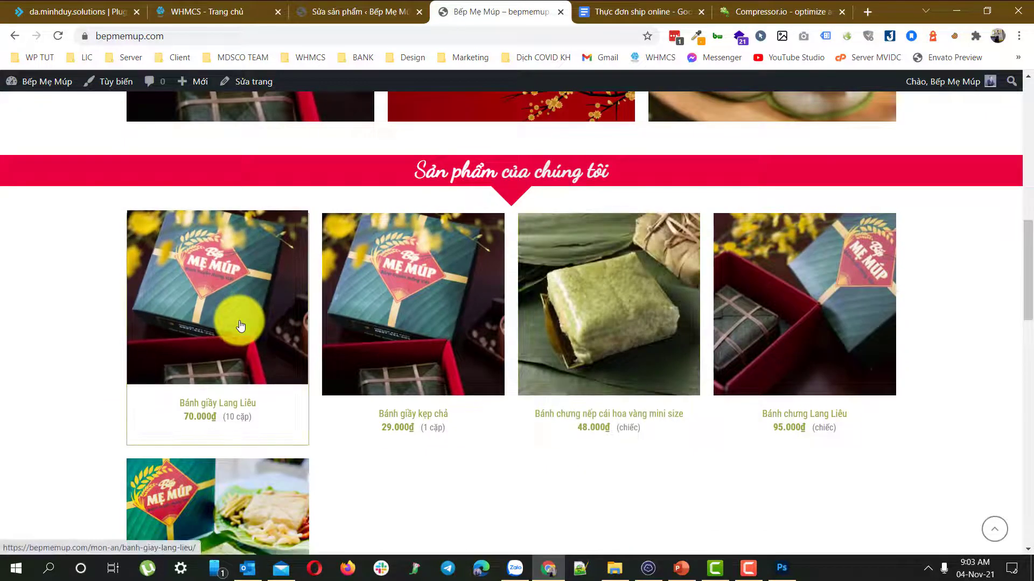
# Step: Open the "Bánh giầy kẹp chả" product from the home page and view the products tagged "bánh giầy"
pyautogui.click(425, 307)
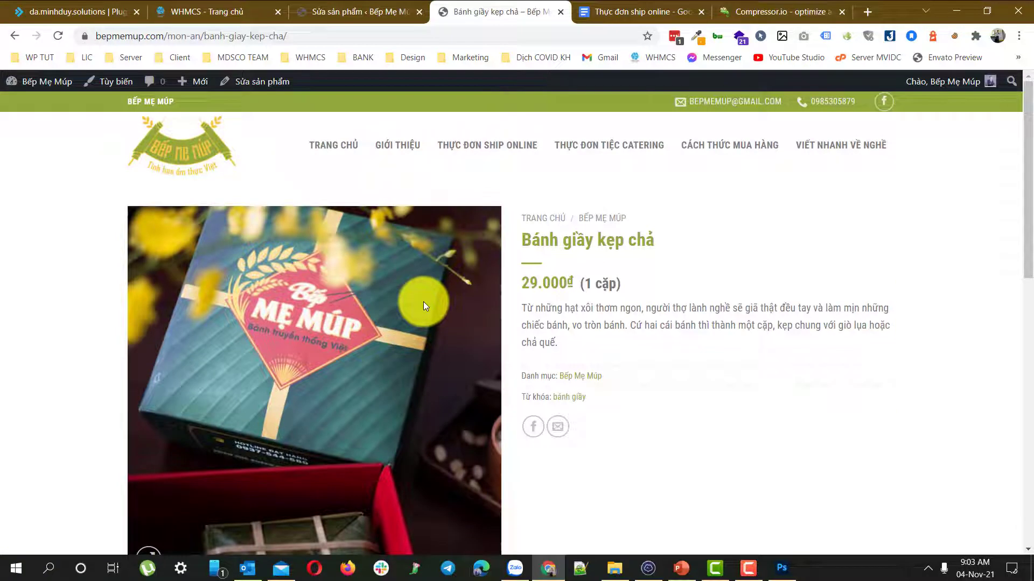
pyautogui.click(570, 397)
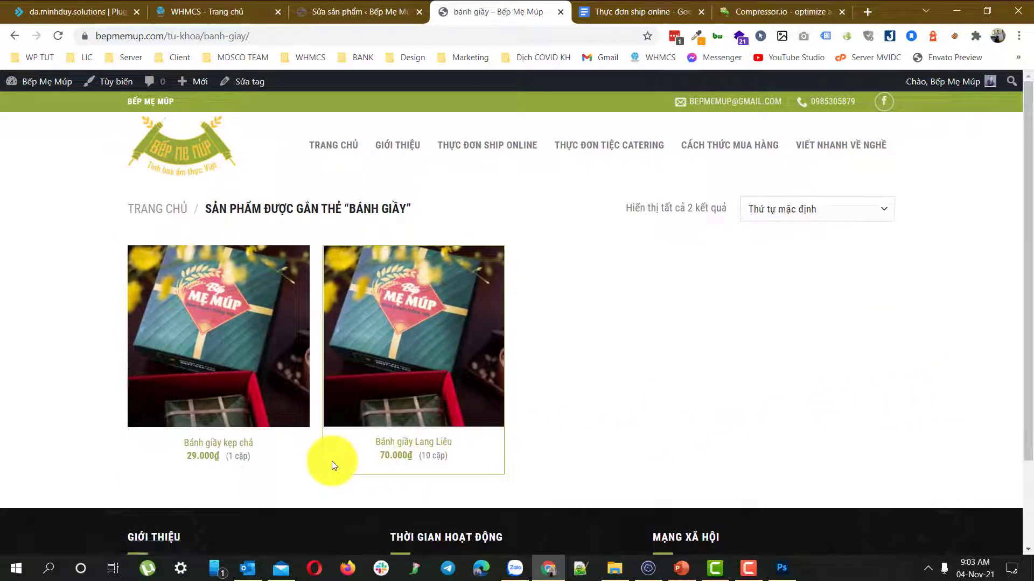
# Step: Add the tags "bánh chưng", "hộp quà tặng" and "Lang Liêu" to the gift box product, update it and view it on the site
pyautogui.click(377, 12)
pyautogui.click(898, 314)
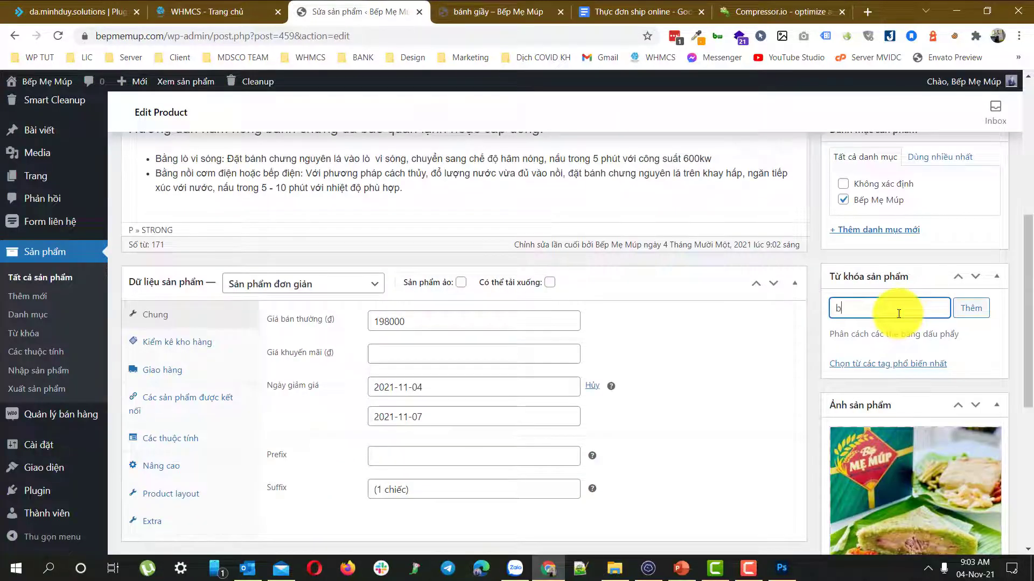
pyautogui.write('banh chưng')
pyautogui.press('Return')
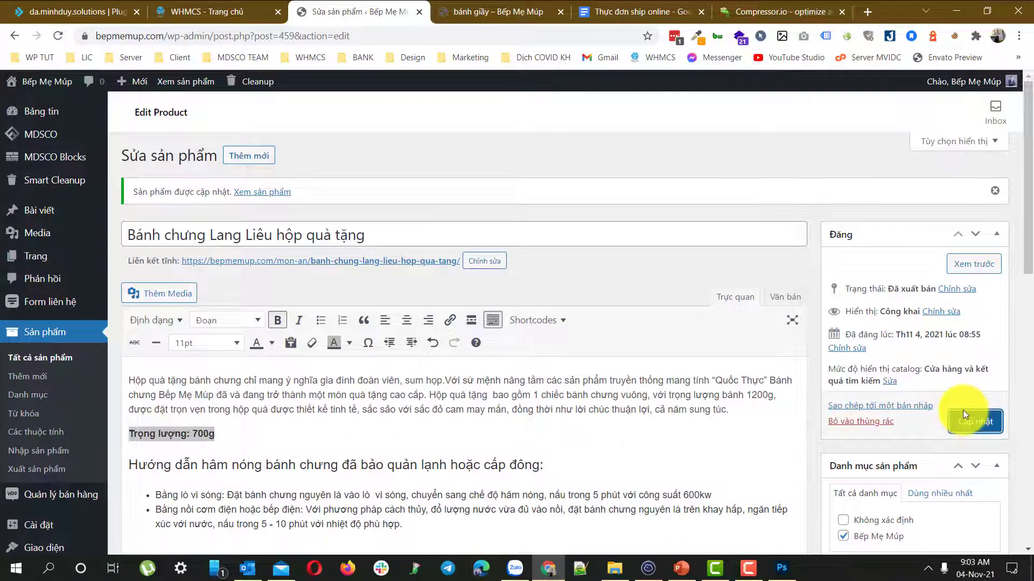
pyautogui.click(963, 419)
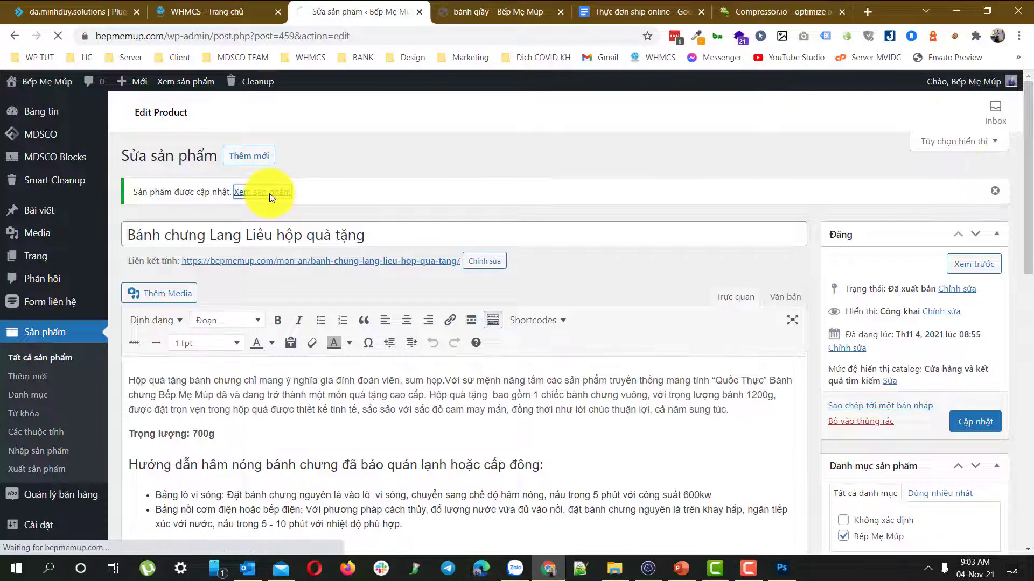
pyautogui.click(269, 193)
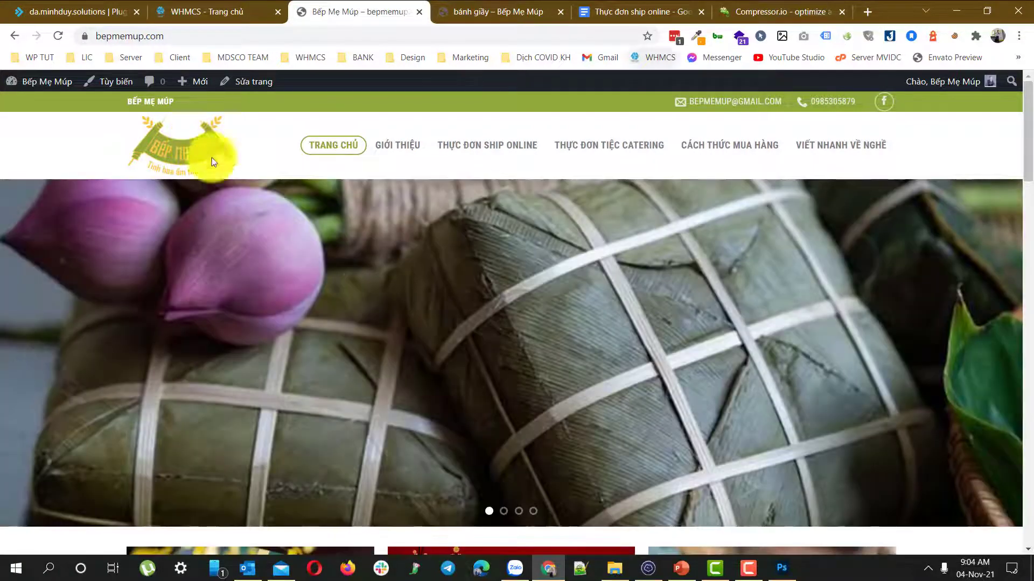
# Step: Switch to the PowerPoint presentation and highlight the bullet list on the "Đăng sản phẩm" slide
pyautogui.click(681, 568)
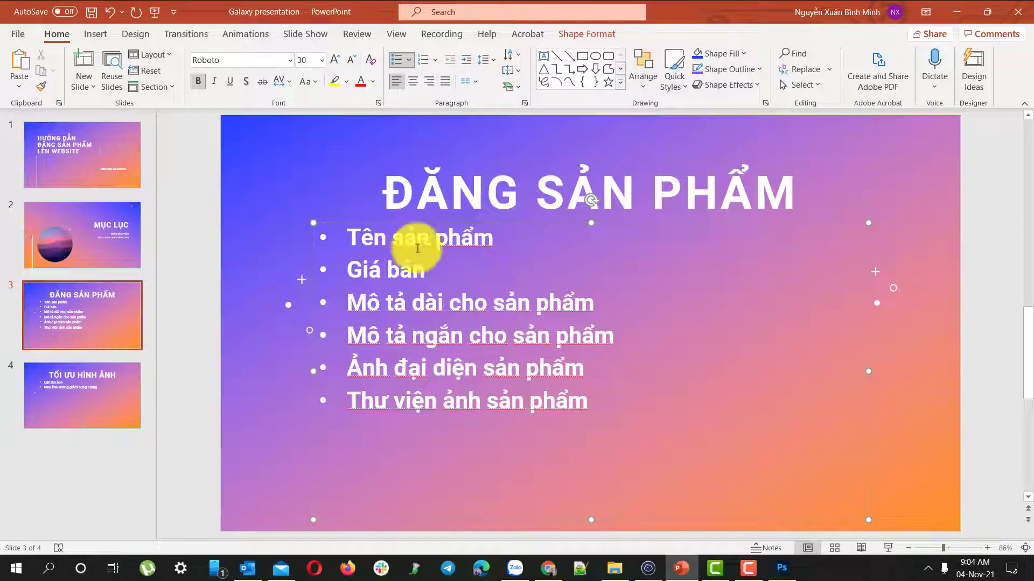
pyautogui.moveTo(600, 416); pyautogui.dragTo(355, 252)
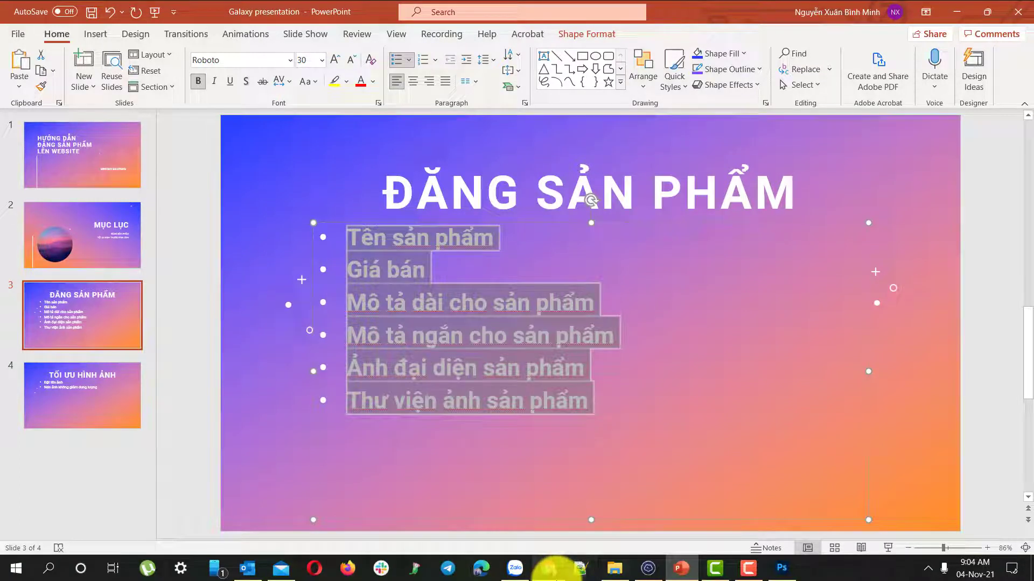
# Step: Switch back to Chrome, look through the home page's product listing and open "Bánh chưng Lang Liêu hộp quà tặng"
pyautogui.click(549, 568)
pyautogui.scroll(-10, 555, 570)
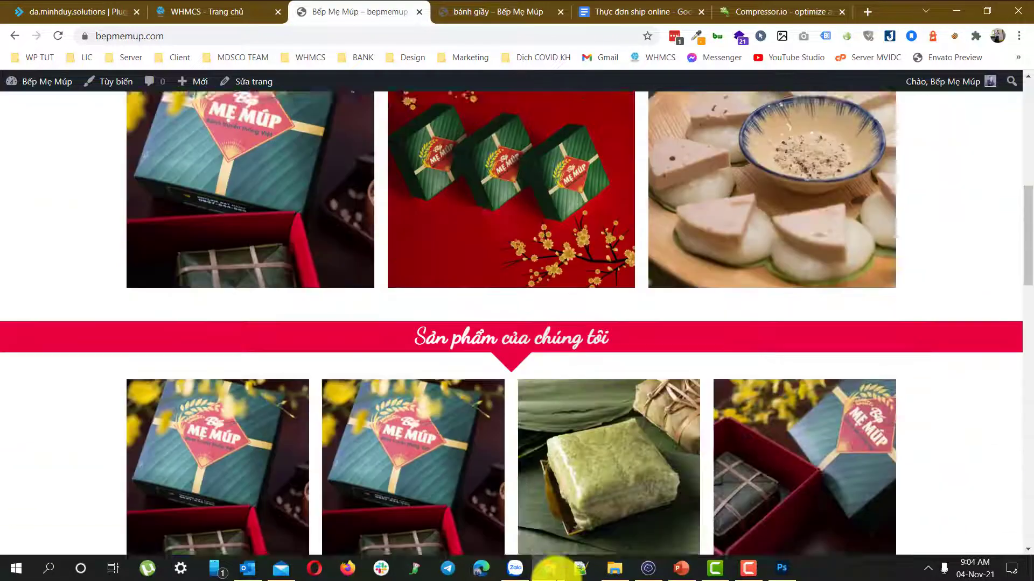
pyautogui.scroll(-6, 506, 452)
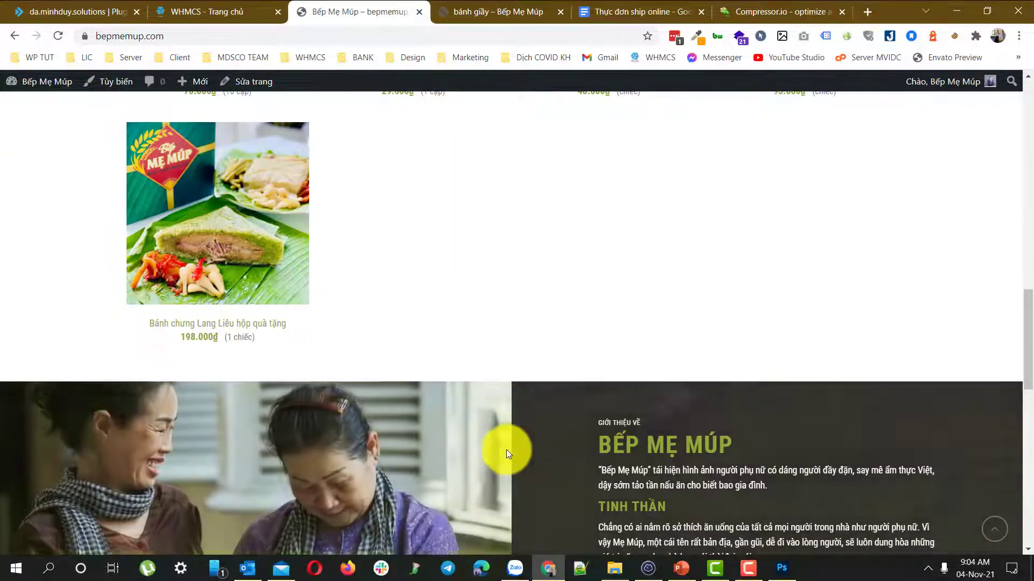
pyautogui.scroll(6, 506, 452)
pyautogui.scroll(-6, 506, 450)
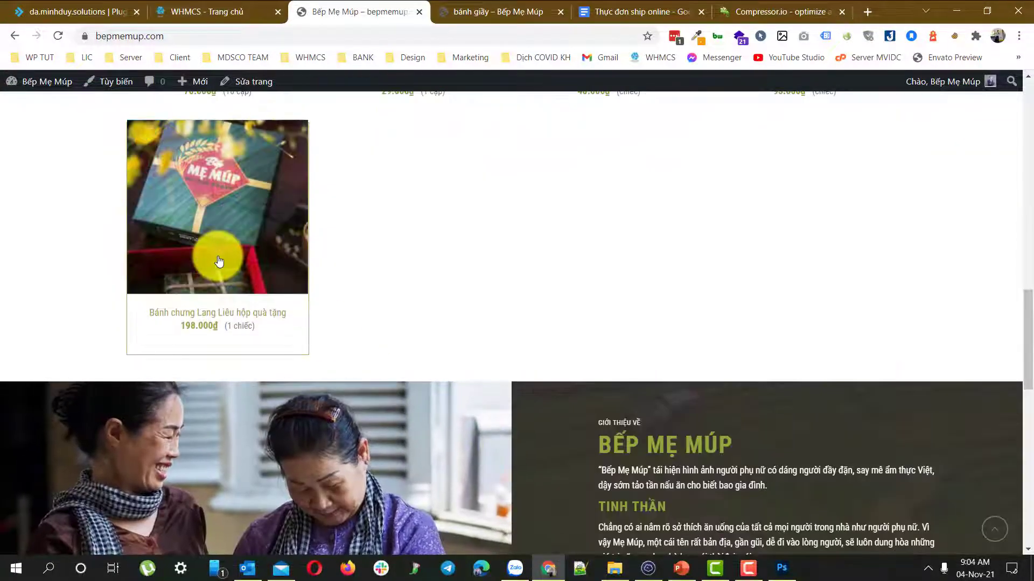
pyautogui.click(217, 256)
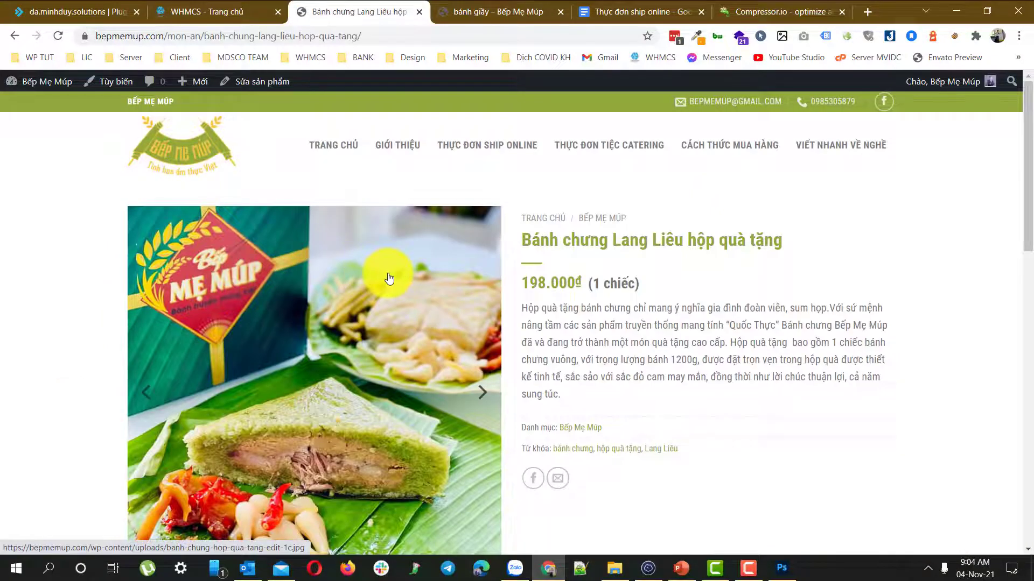
# Step: Review the product page's description and view its gallery images up to the picture of three gift boxes on red
pyautogui.click(388, 277)
pyautogui.click(858, 342)
pyautogui.scroll(-5, 953, 339)
pyautogui.scroll(5, 750, 260)
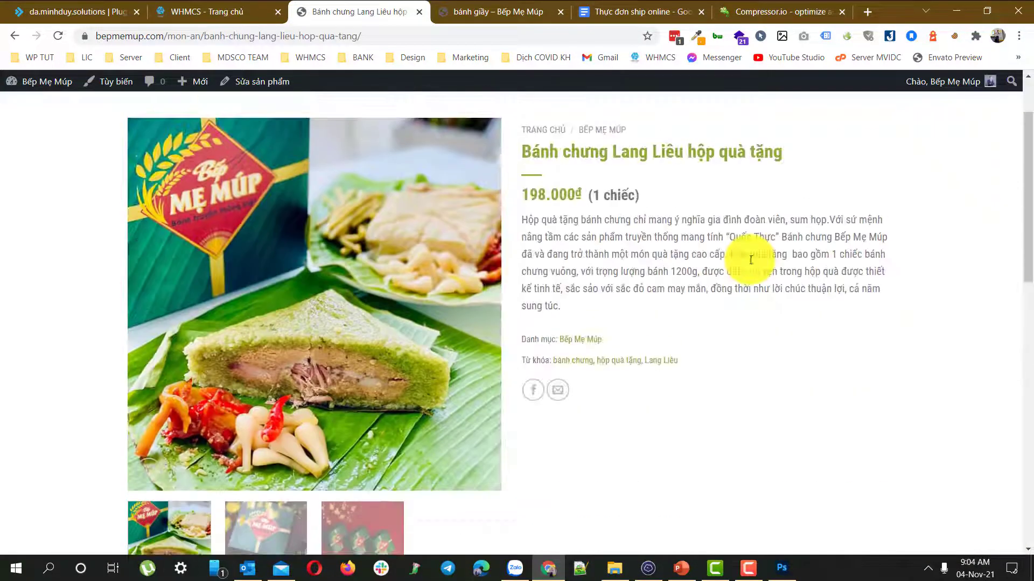
pyautogui.click(483, 305)
pyautogui.click(483, 305)
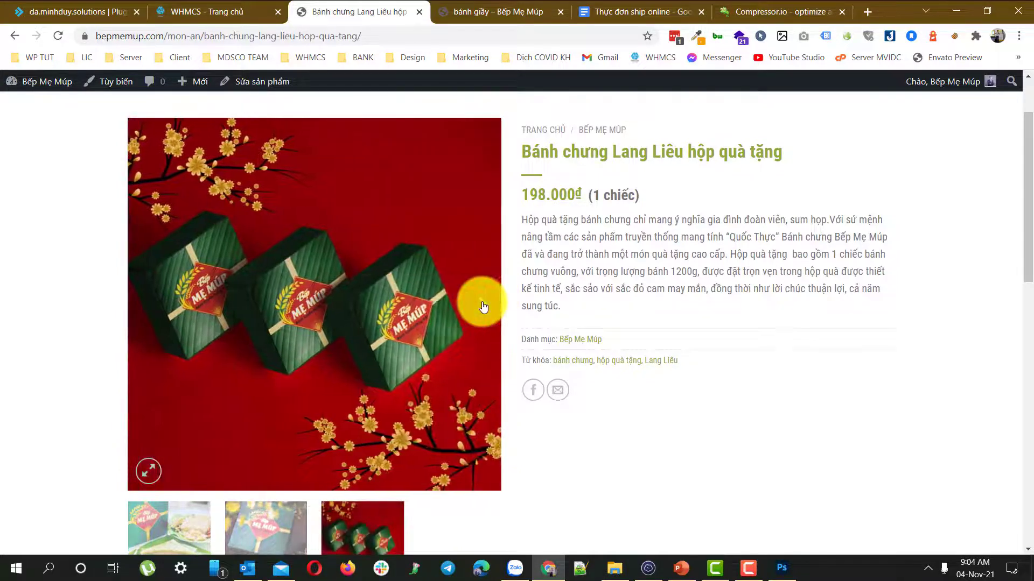
# Step: Open the product for editing and add "banh-chung-nep-cai-hoa-vang-mini-size-3.jpg" from the media library to its gallery
pyautogui.click(271, 87)
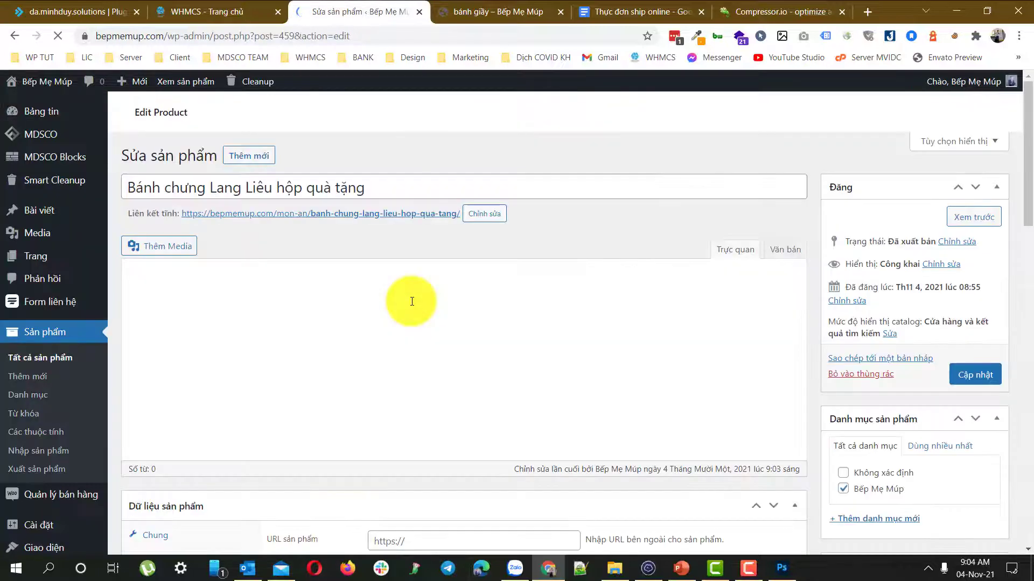
pyautogui.scroll(-15, 412, 301)
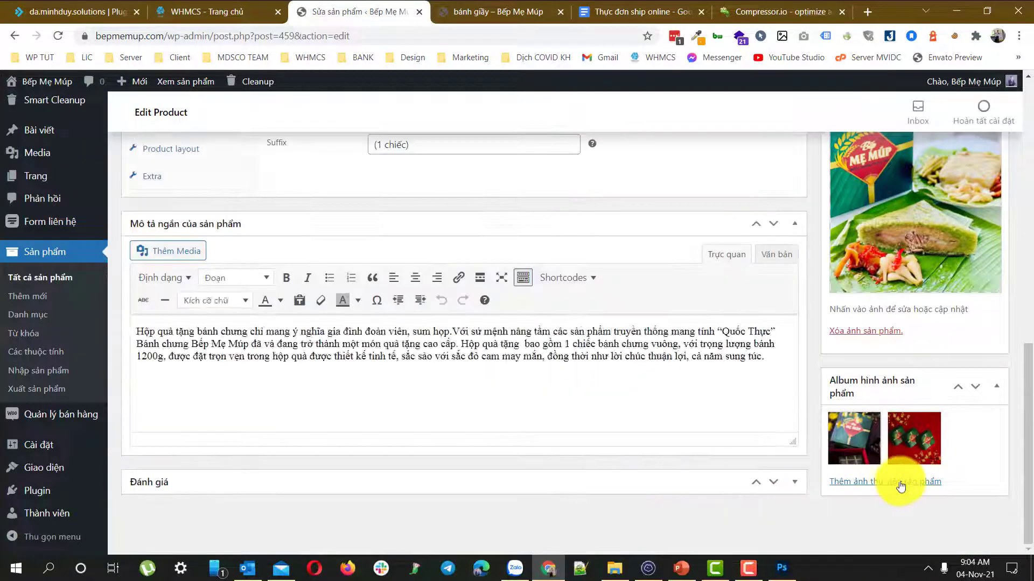
pyautogui.click(902, 485)
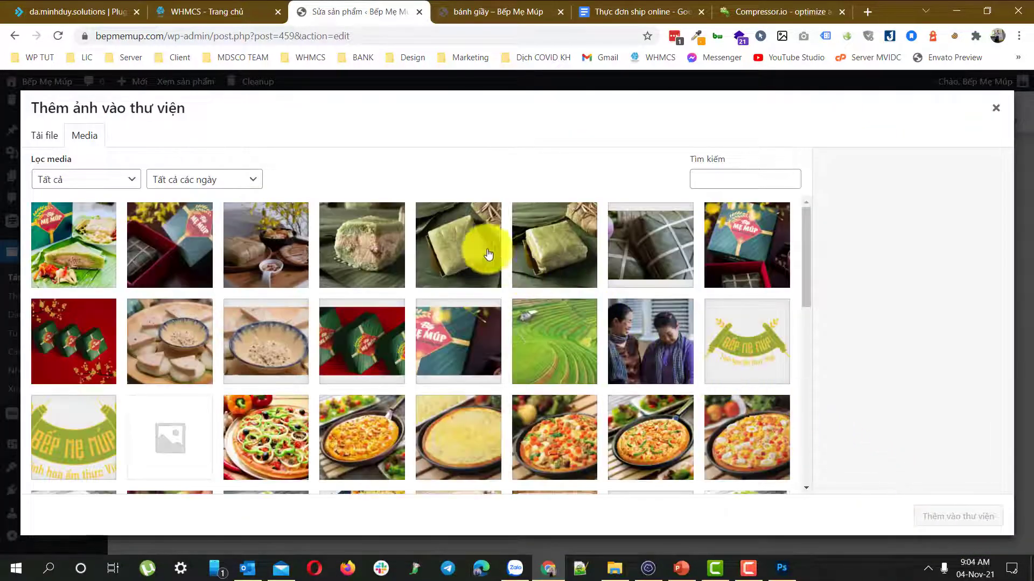
pyautogui.click(473, 246)
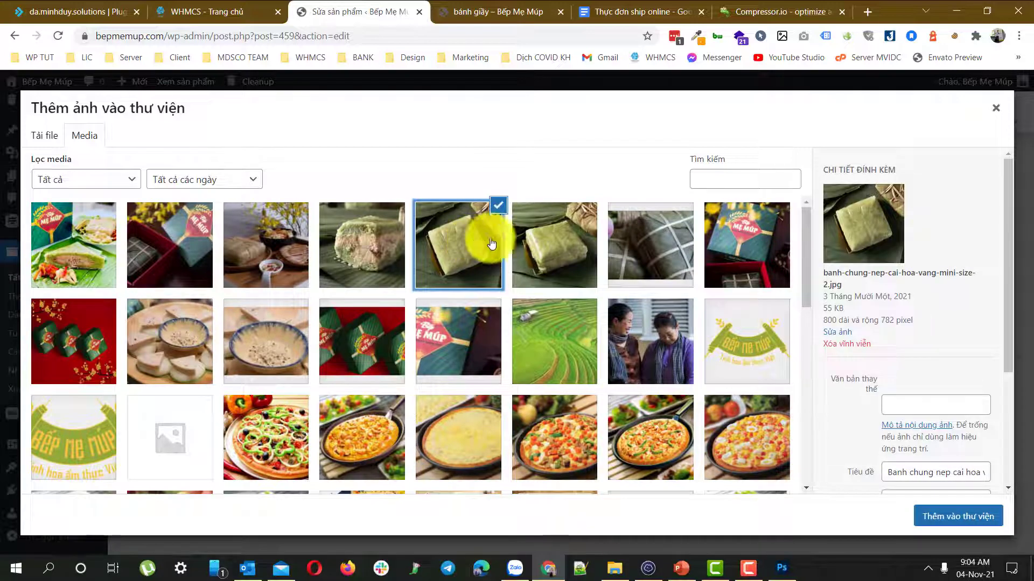
pyautogui.click(519, 237)
pyautogui.click(554, 243)
pyautogui.press('Right')
pyautogui.click(560, 255)
pyautogui.click(461, 246)
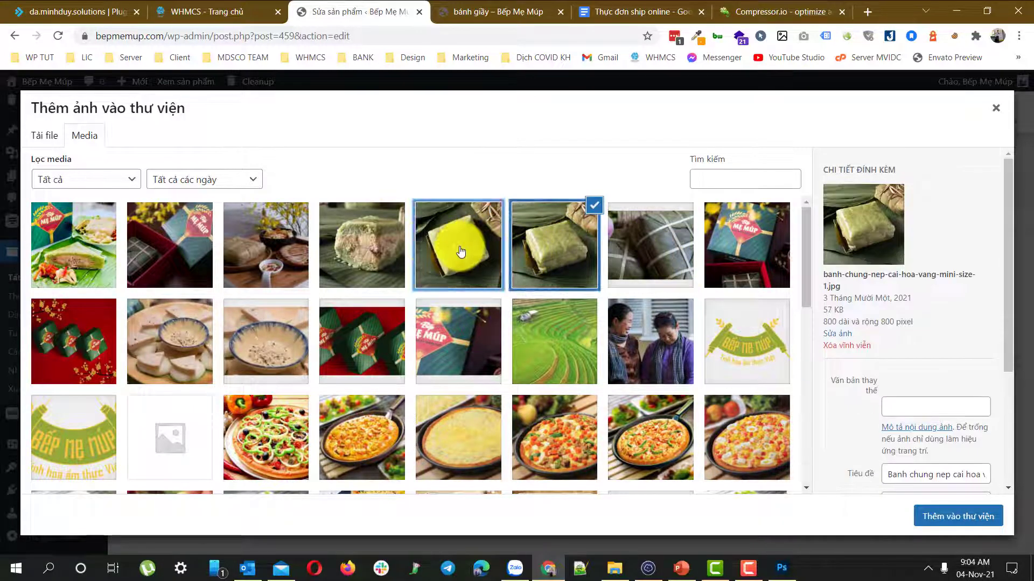
pyautogui.click(399, 244)
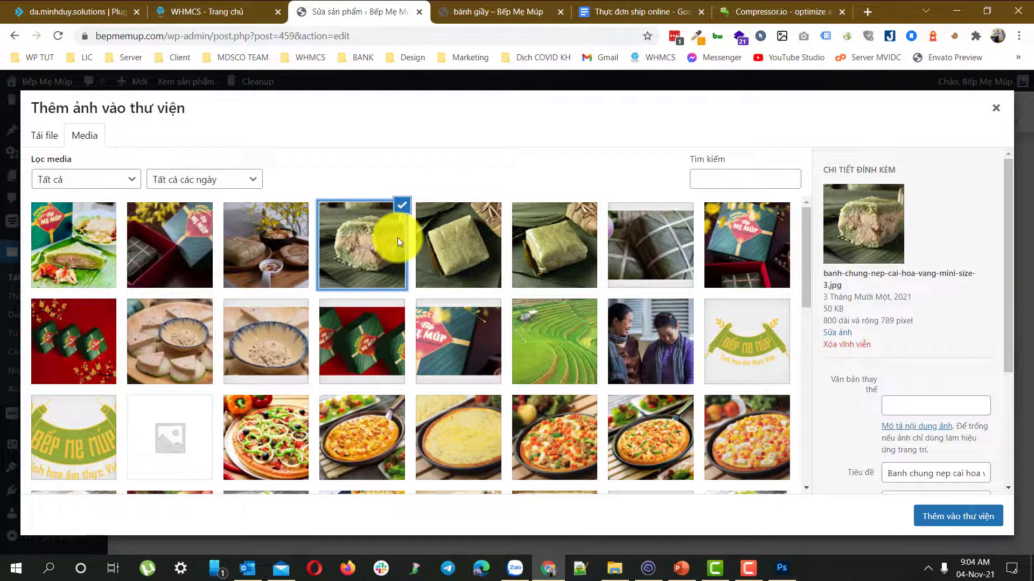
pyautogui.click(946, 518)
# Step: Update the product, then view its page to check the gallery thumbnails and description
pyautogui.scroll(15, 947, 517)
pyautogui.click(972, 370)
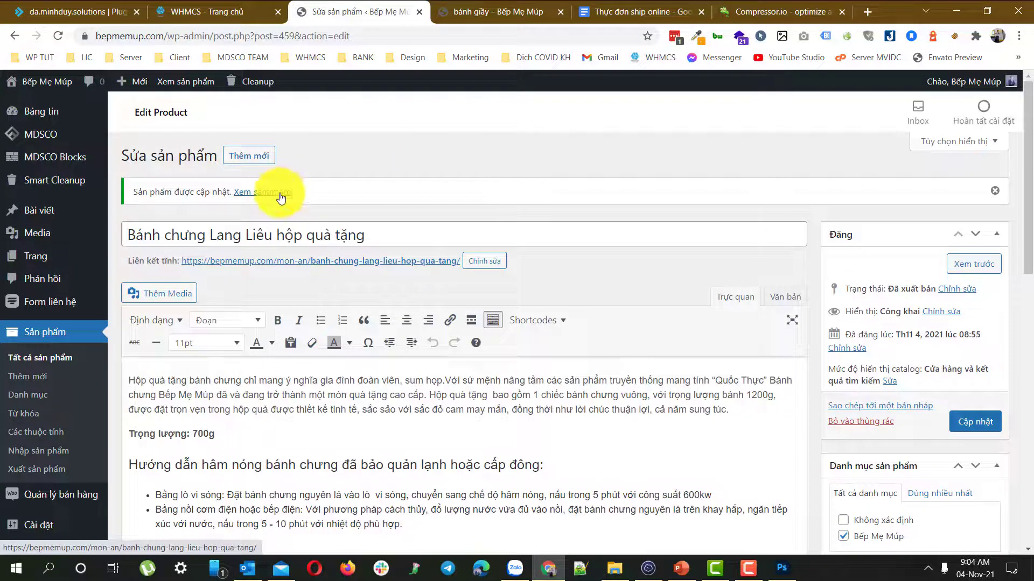
pyautogui.click(280, 193)
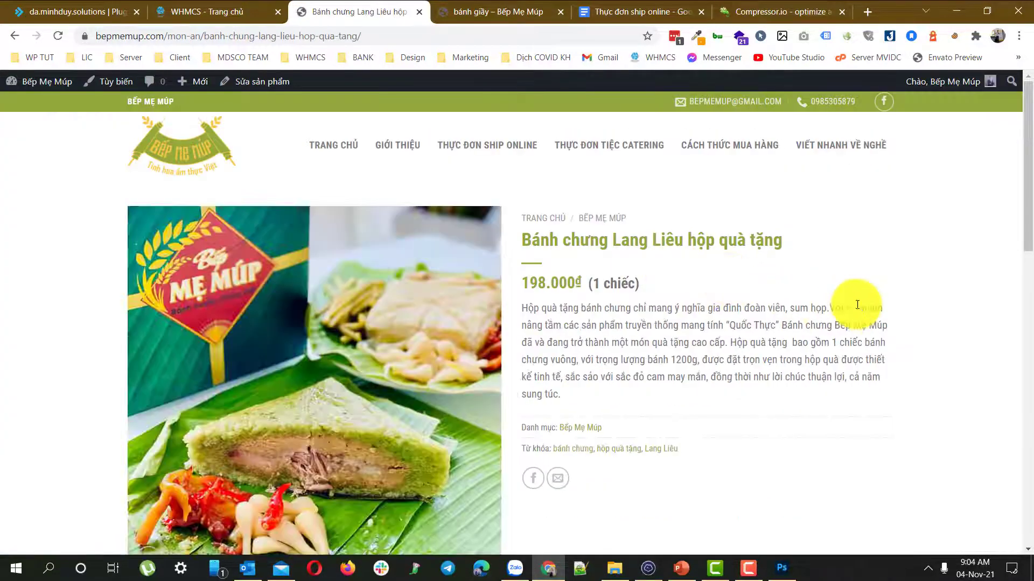
pyautogui.scroll(-6, 856, 305)
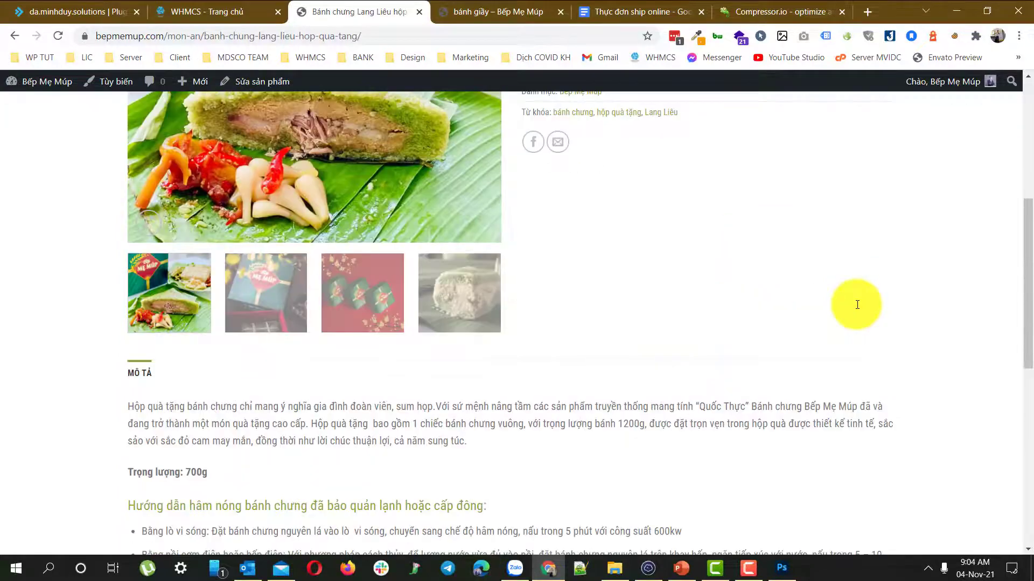
pyautogui.scroll(6, 856, 305)
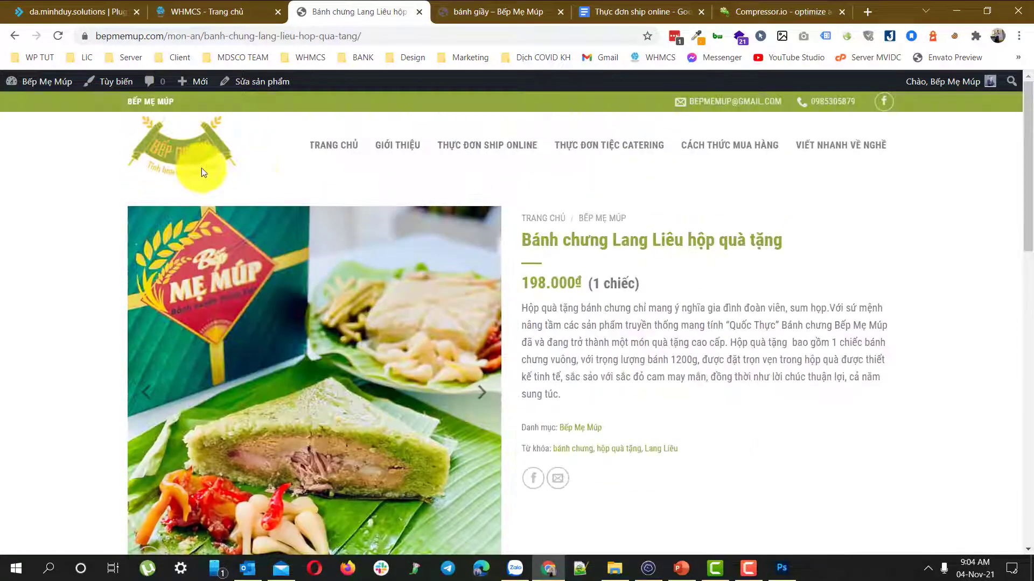
# Step: Return to the site's home page and look over the listed products
pyautogui.click(201, 168)
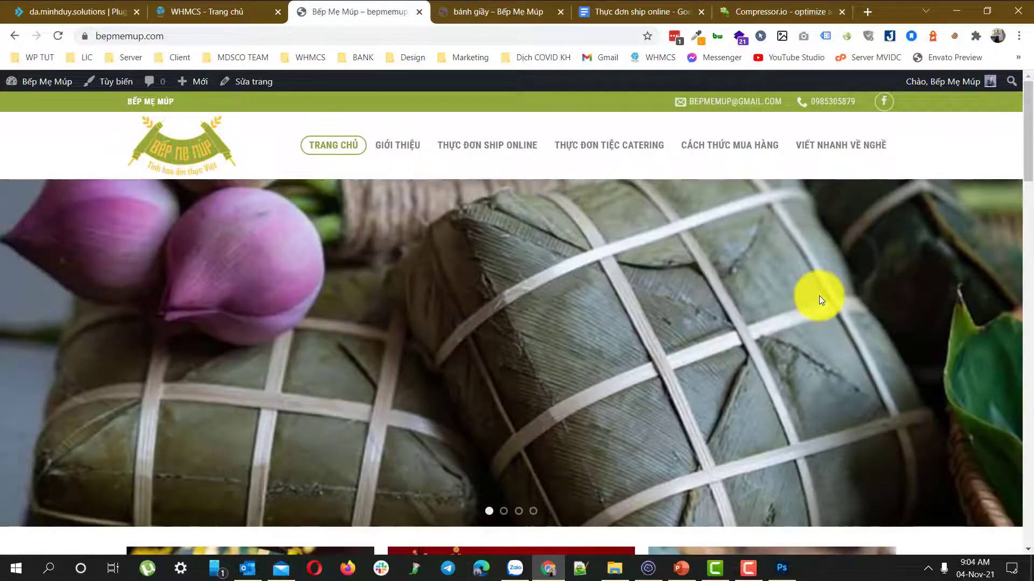
pyautogui.scroll(-10, 819, 295)
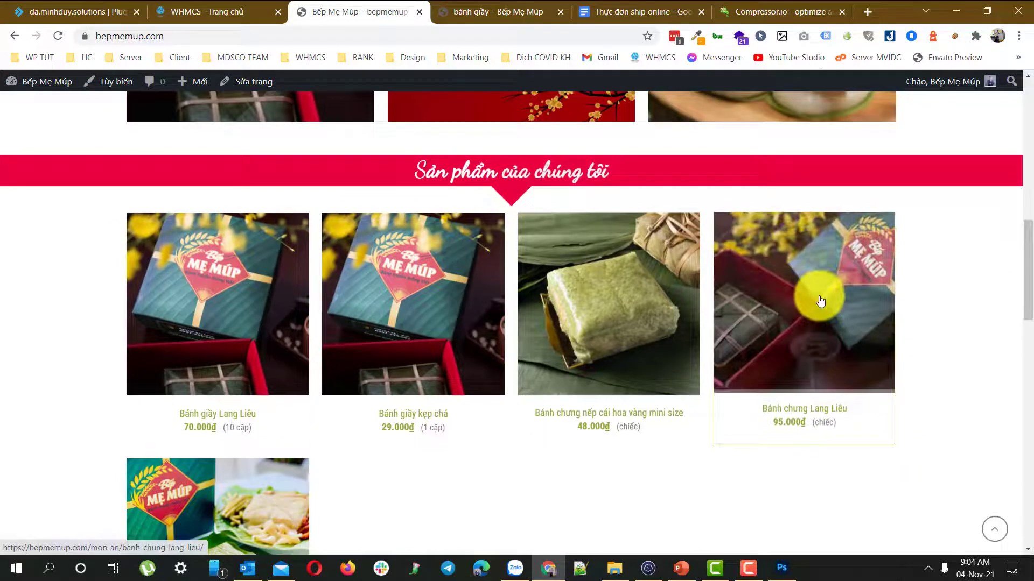
pyautogui.scroll(-6, 816, 295)
pyautogui.scroll(16, 769, 219)
# Step: Start a comment reading "DONE" on the whole section 5 "Bánh chưng hộp quà tặng: 198k" of the "Thực đơn ship online" document
pyautogui.click(646, 12)
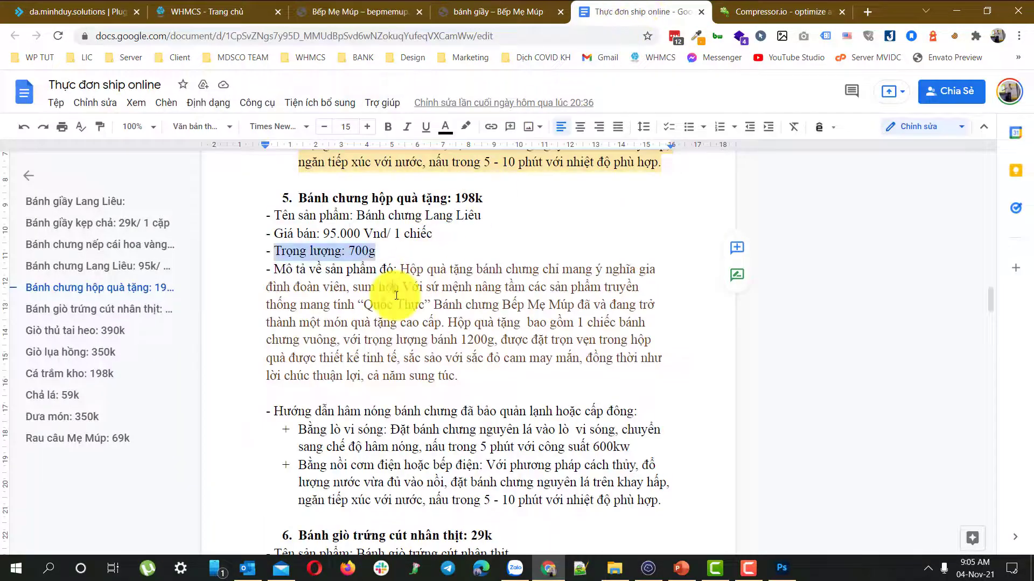
pyautogui.moveTo(297, 198); pyautogui.dragTo(683, 501)
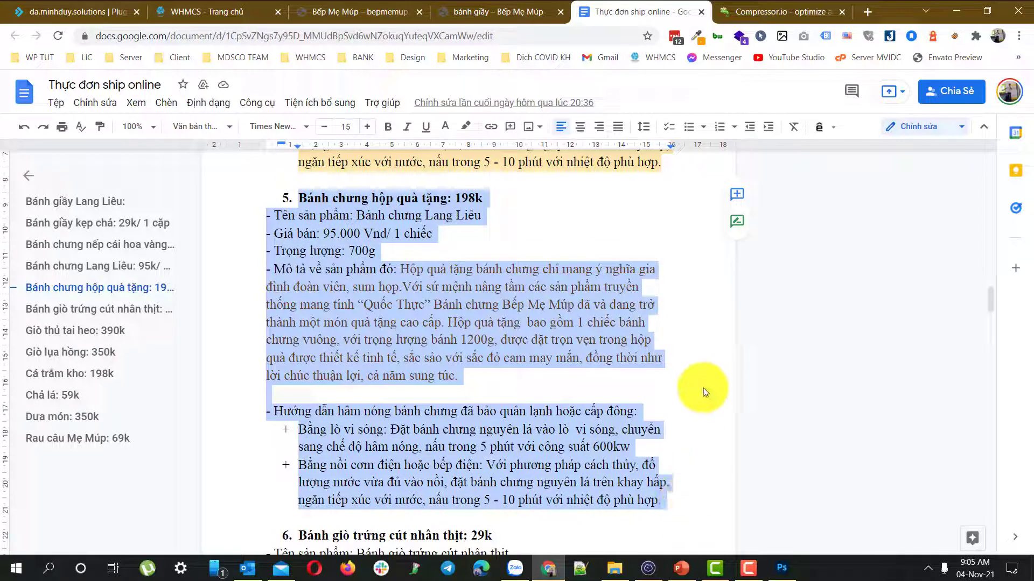
pyautogui.click(737, 199)
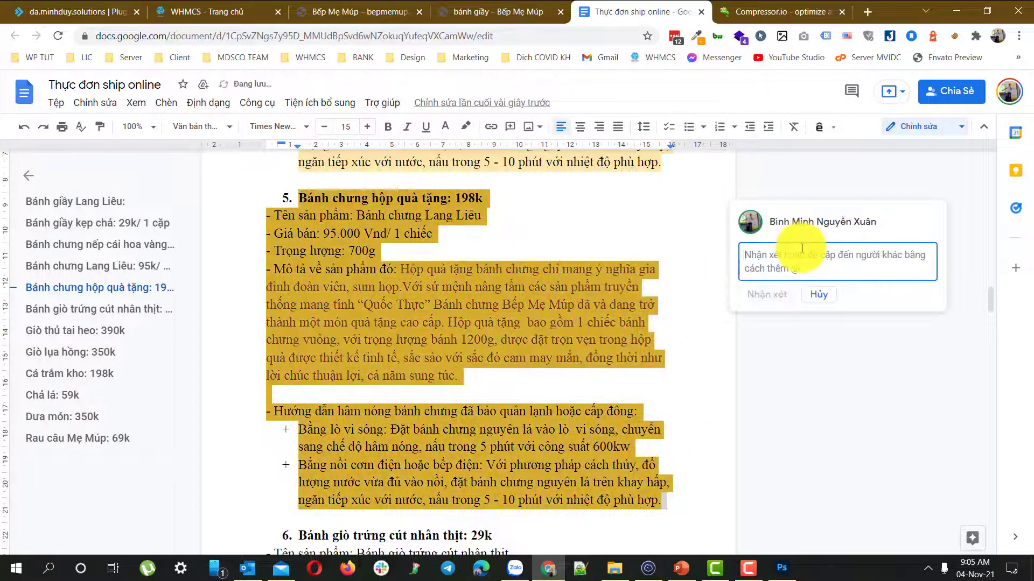
pyautogui.write('DONE')
# Step: Copy the gift box product page's address, add it below "DONE" in the comment, post the comment and return to the product page
pyautogui.click(381, 5)
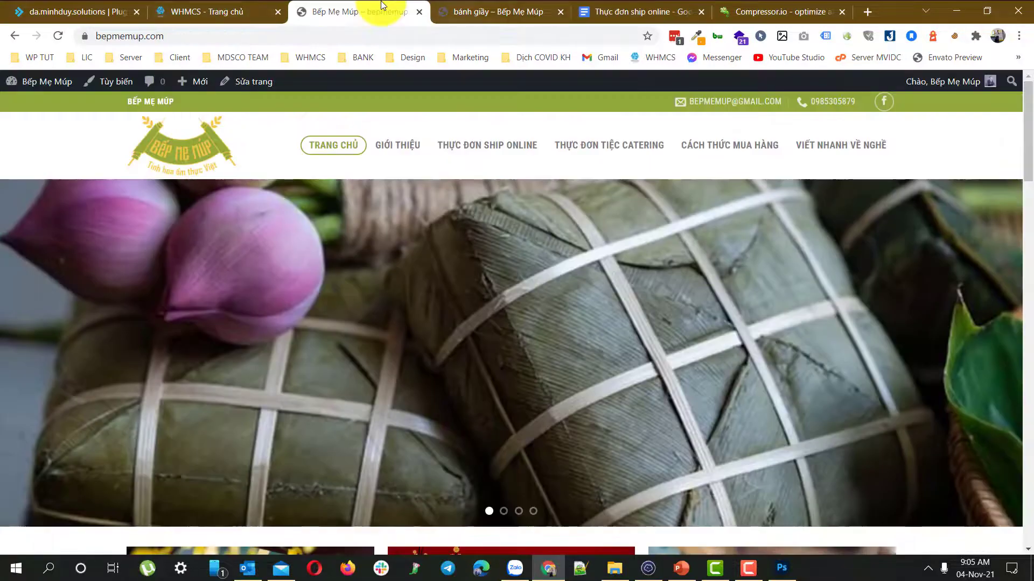
pyautogui.scroll(-15, 307, 157)
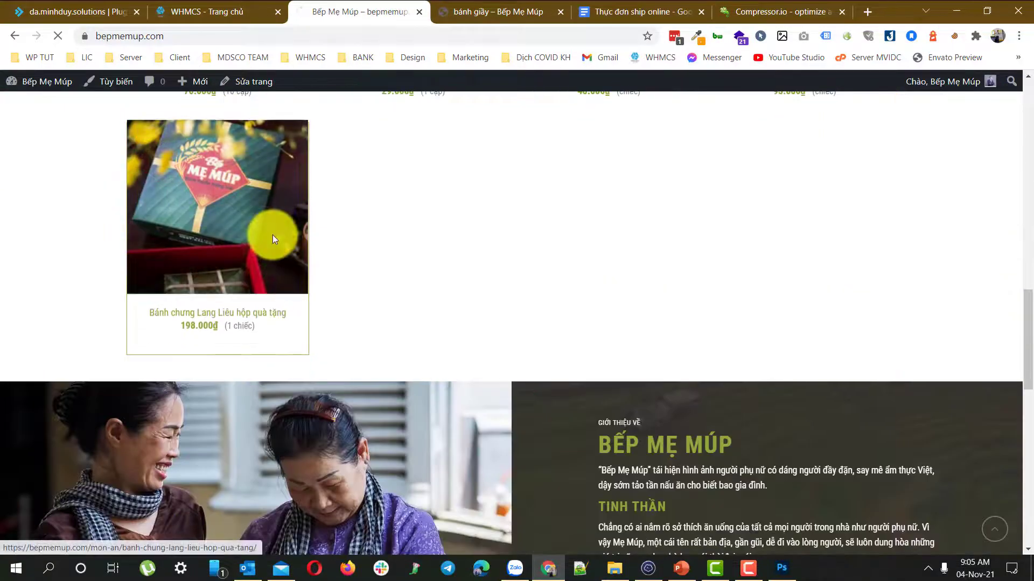
pyautogui.click(251, 80)
pyautogui.click(247, 34)
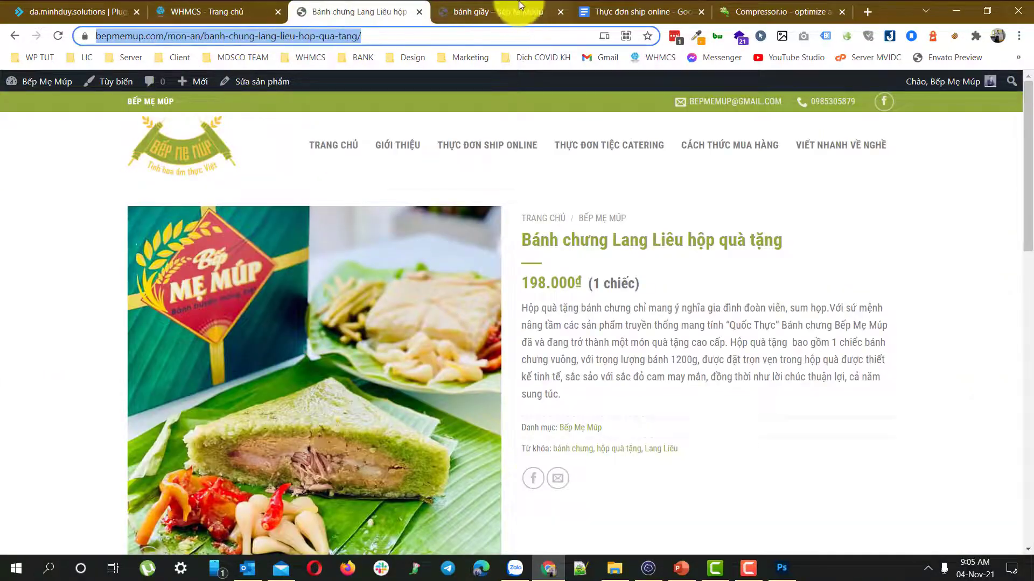
pyautogui.click(511, 11)
pyautogui.click(646, 6)
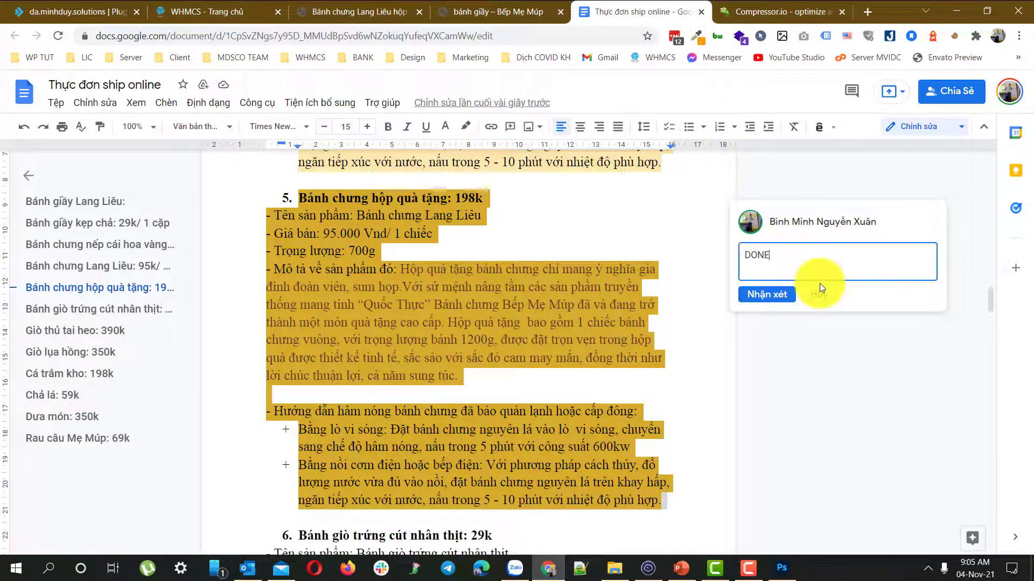
pyautogui.write('https://bepmemup.com/mon-an/banh-chung-lang-lieu-hop-qua-tang/')
pyautogui.click(768, 308)
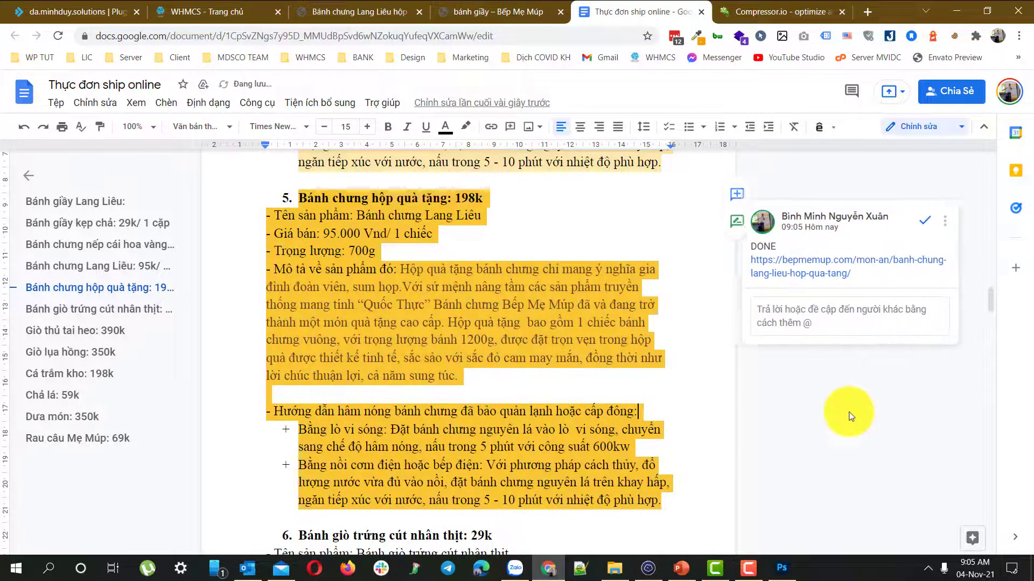
pyautogui.click(338, 7)
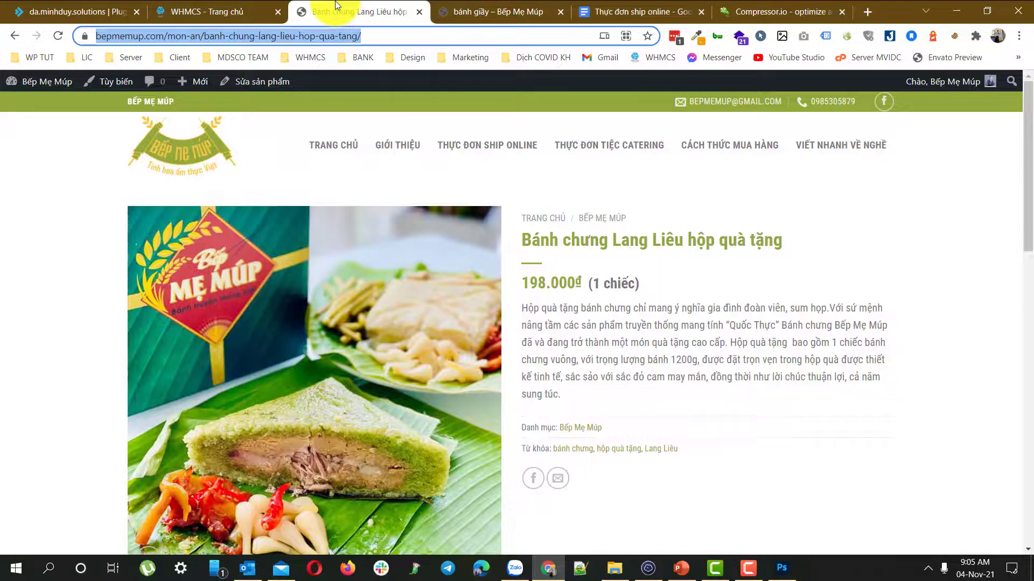
# Step: Open the site's home page and check the gift box product's listing under "Sản phẩm của chúng tôi"
pyautogui.click(197, 143)
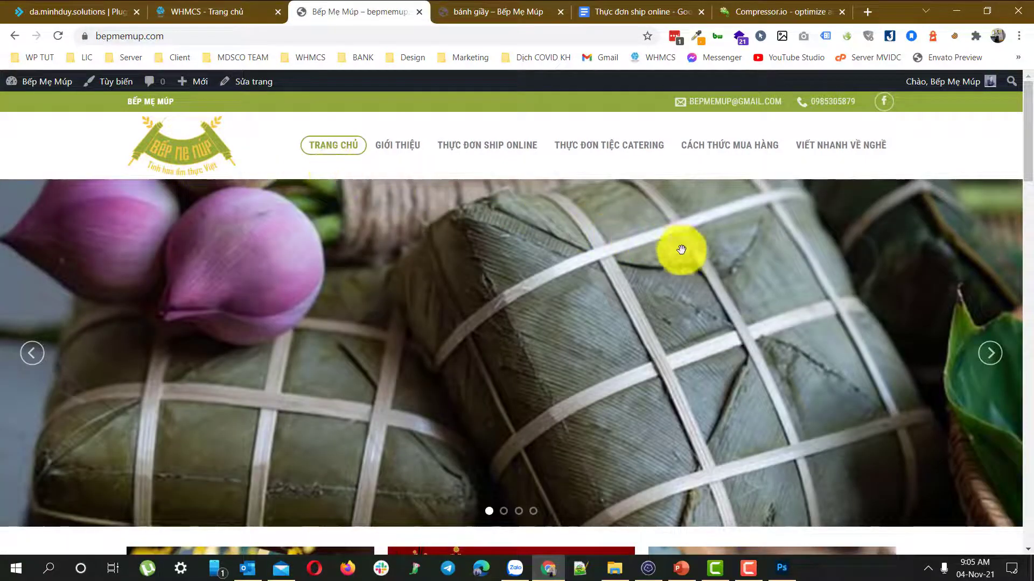
pyautogui.scroll(-15, 709, 256)
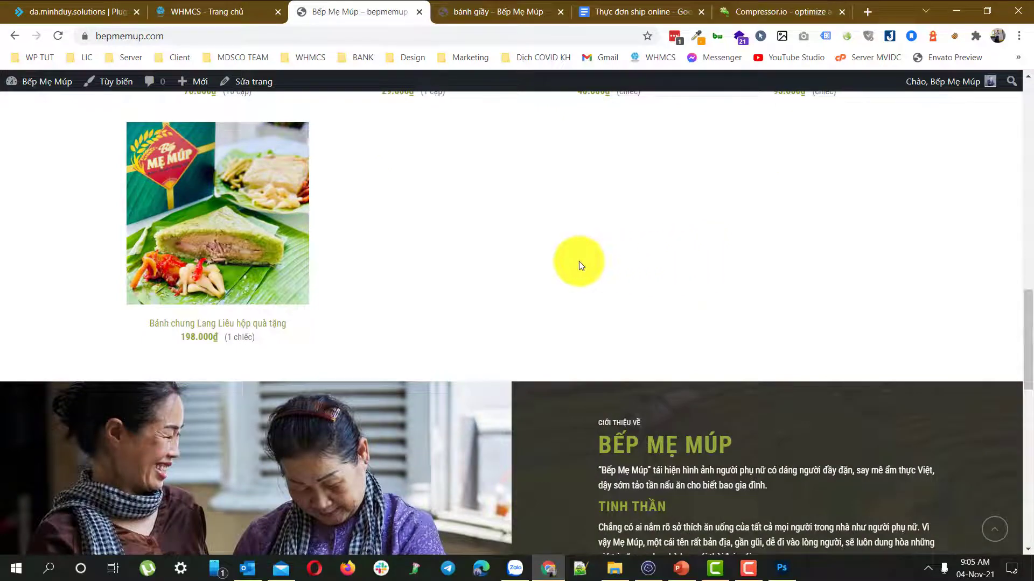
pyautogui.scroll(6, 580, 264)
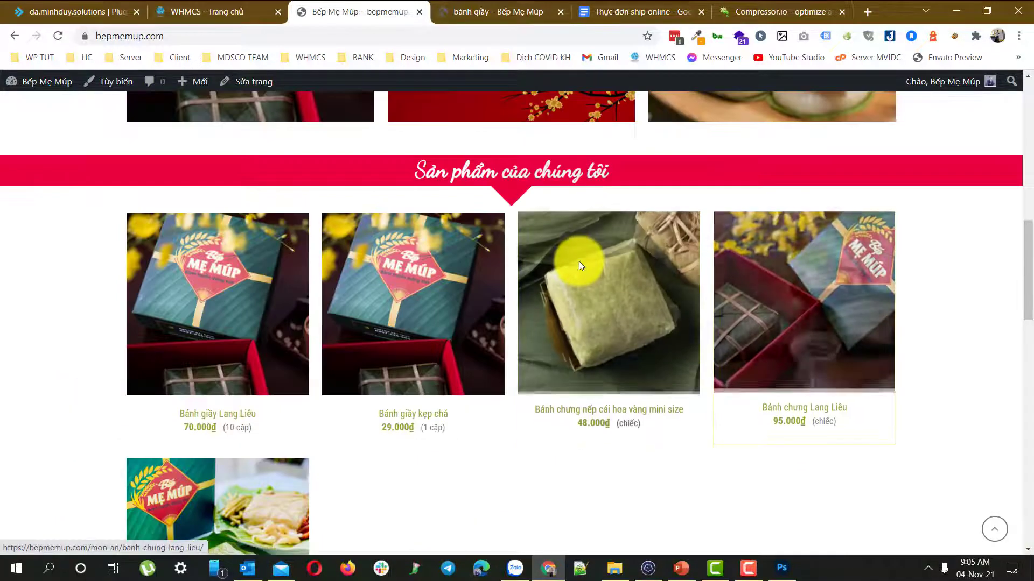
# Step: Switch to the PowerPoint presentation and review the points on the "ĐĂNG SẢN PHẨM" and "TỐI ƯU HÌNH ẢNH" slides
pyautogui.click(680, 569)
pyautogui.click(438, 293)
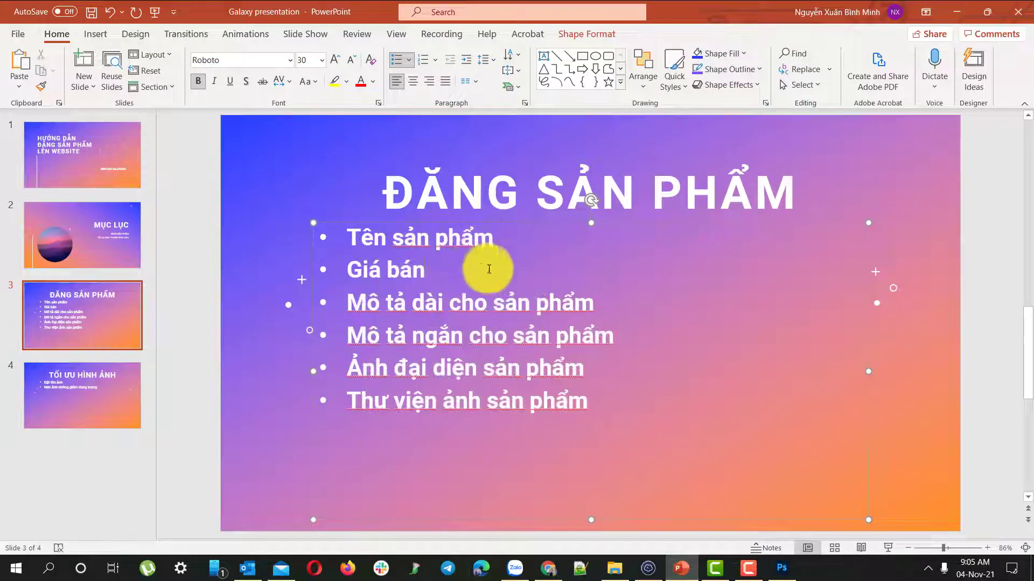
pyautogui.click(625, 334)
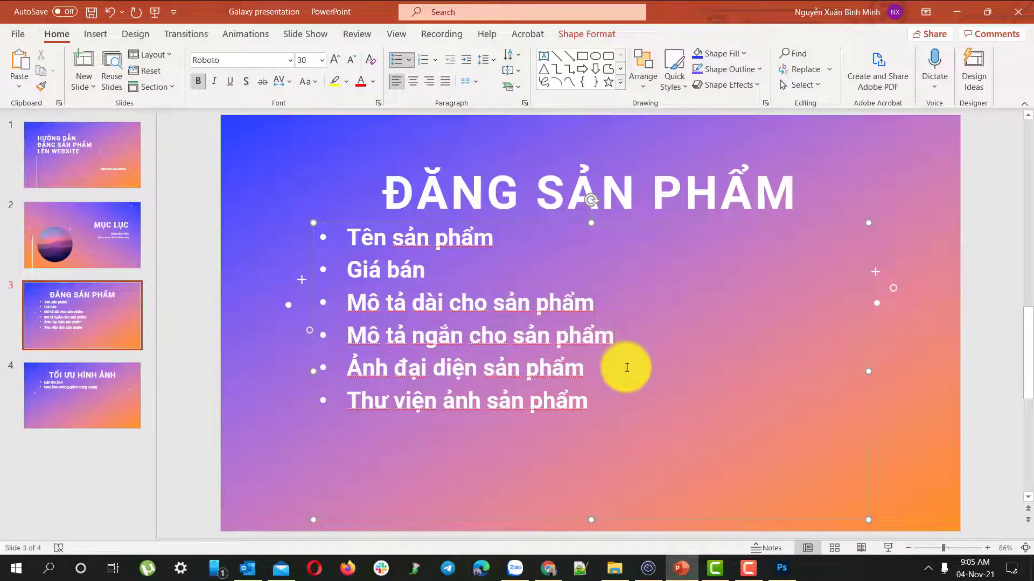
pyautogui.moveTo(620, 404); pyautogui.dragTo(381, 370)
pyautogui.click(93, 383)
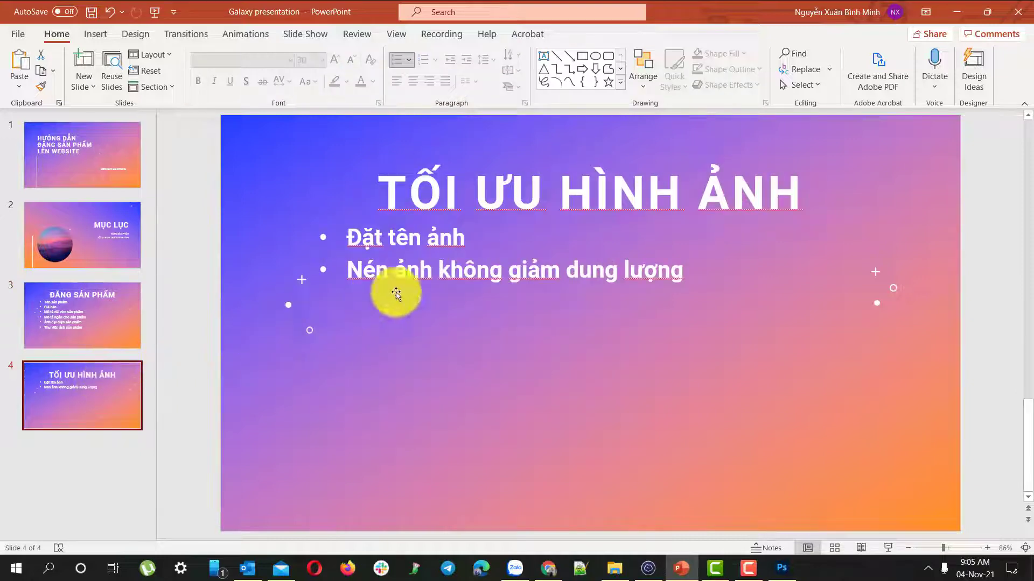
pyautogui.click(523, 259)
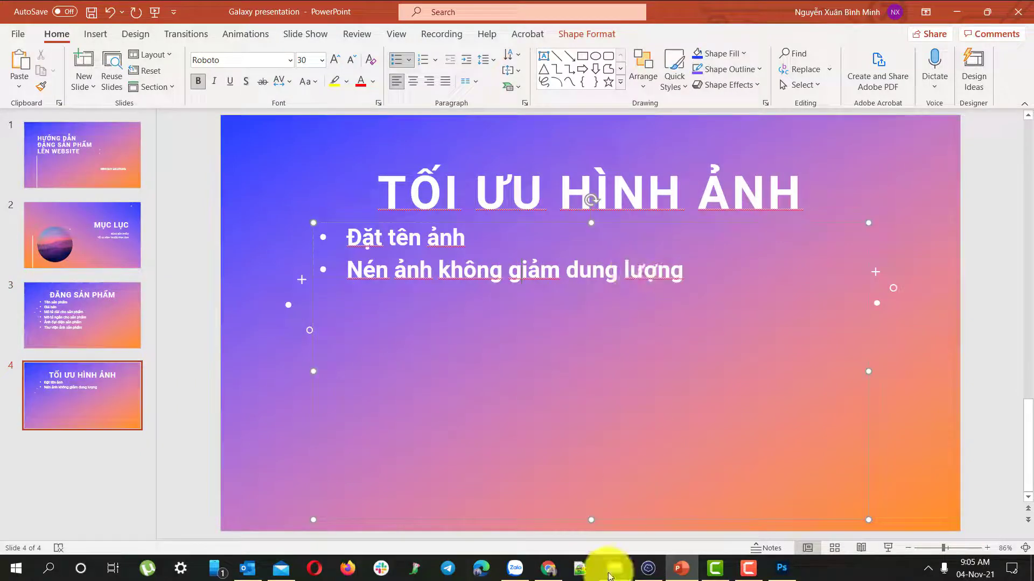
# Step: Switch to Compressor.io in the browser, start selecting image files and open the "Menu website 1" folder inside BEPMEMUP.COM
pyautogui.moveTo(555, 573)
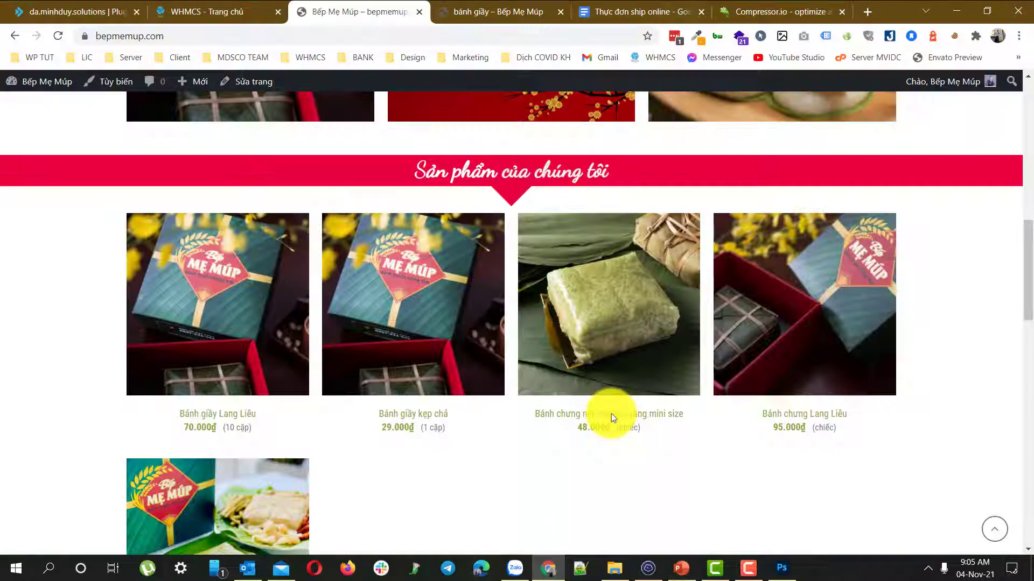
pyautogui.click(756, 12)
pyautogui.click(539, 383)
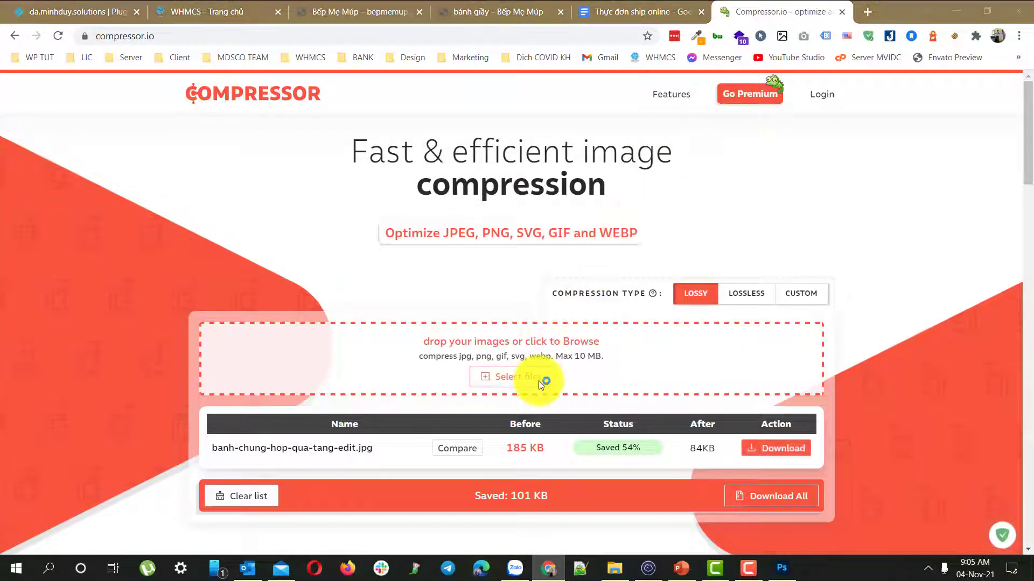
pyautogui.doubleClick(352, 118)
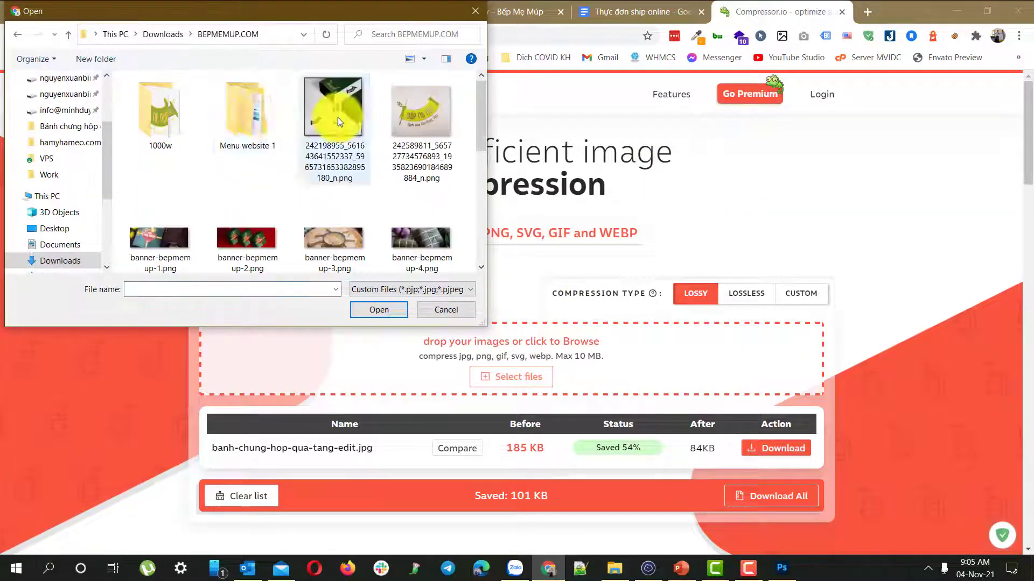
pyautogui.doubleClick(250, 112)
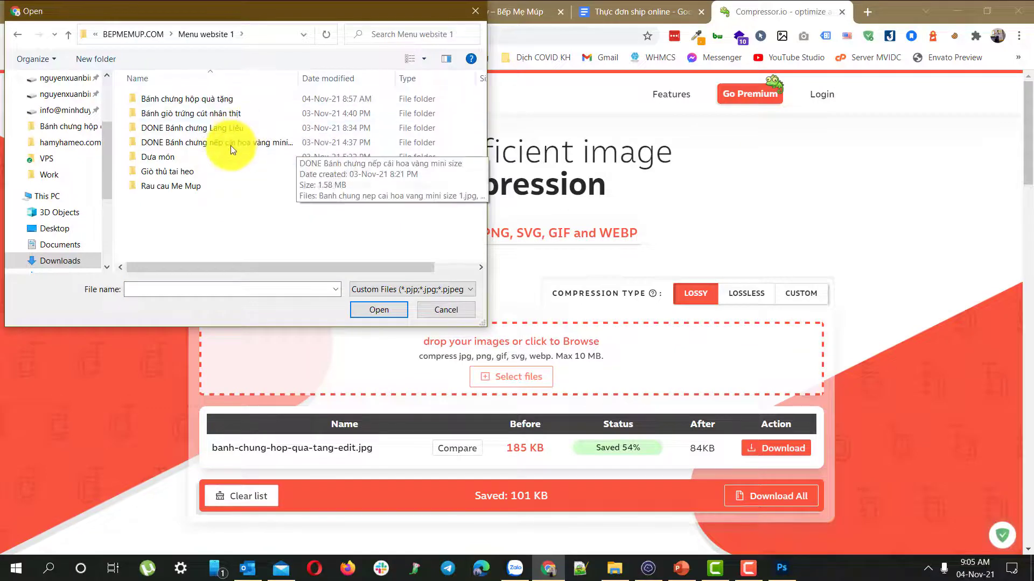